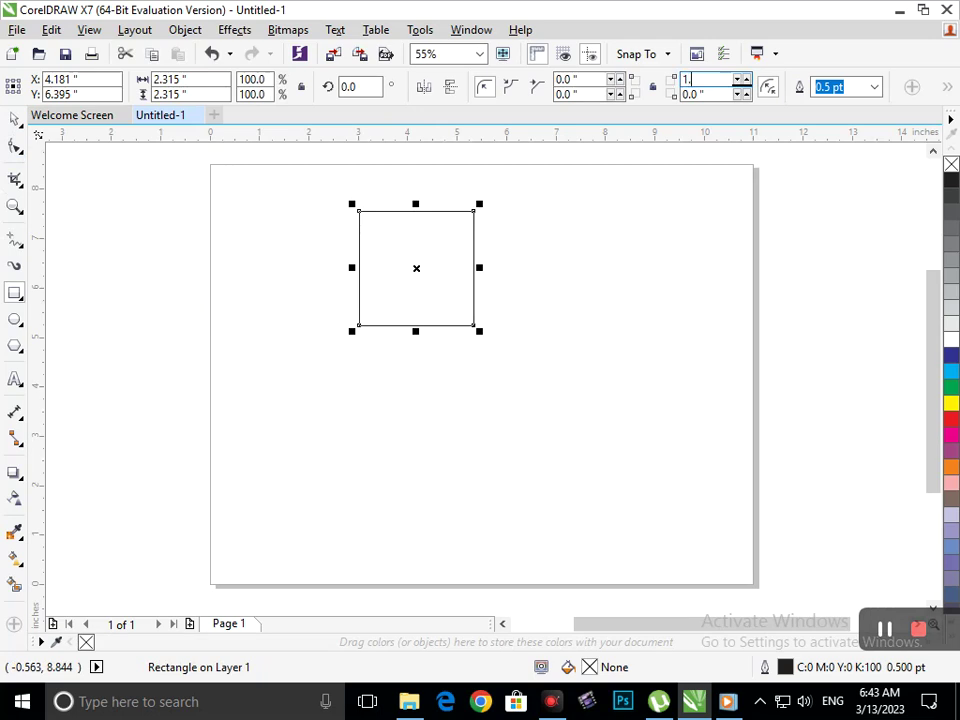
Round both right-hand corners of the square with a 1.5-inch radius to form a D shape
text(5)
key(Return)
key(Tab)
text(1.)
key(Return)
Duplicate the D shape directly below the original so the stacked pair forms a B outline
click(15, 118)
click(143, 303)
click(387, 251)
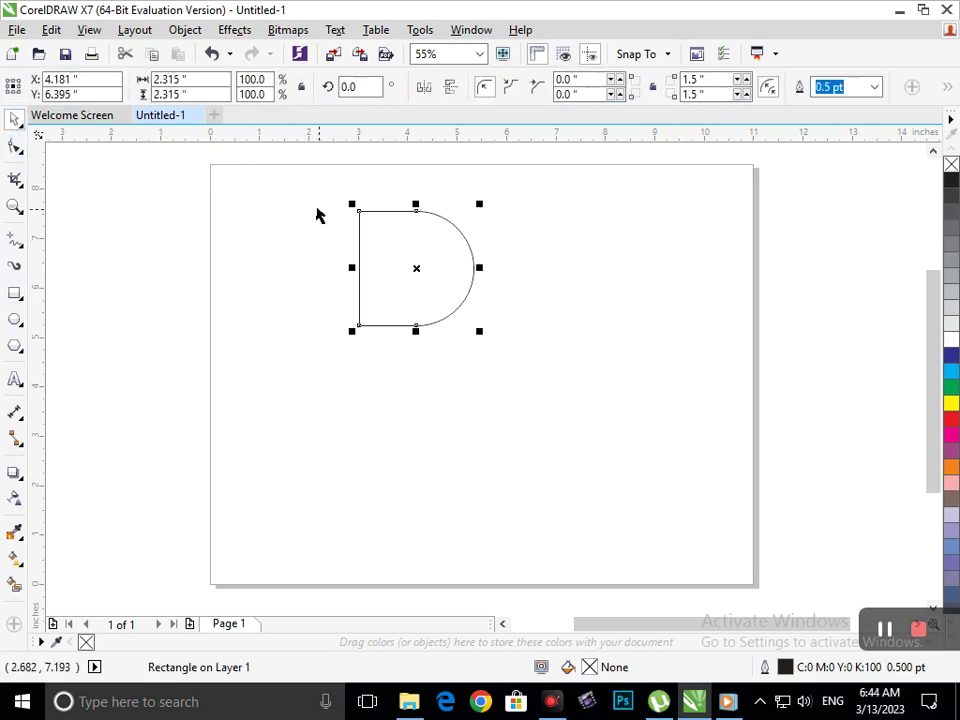
drag(359, 211, 364, 327)
click(564, 414)
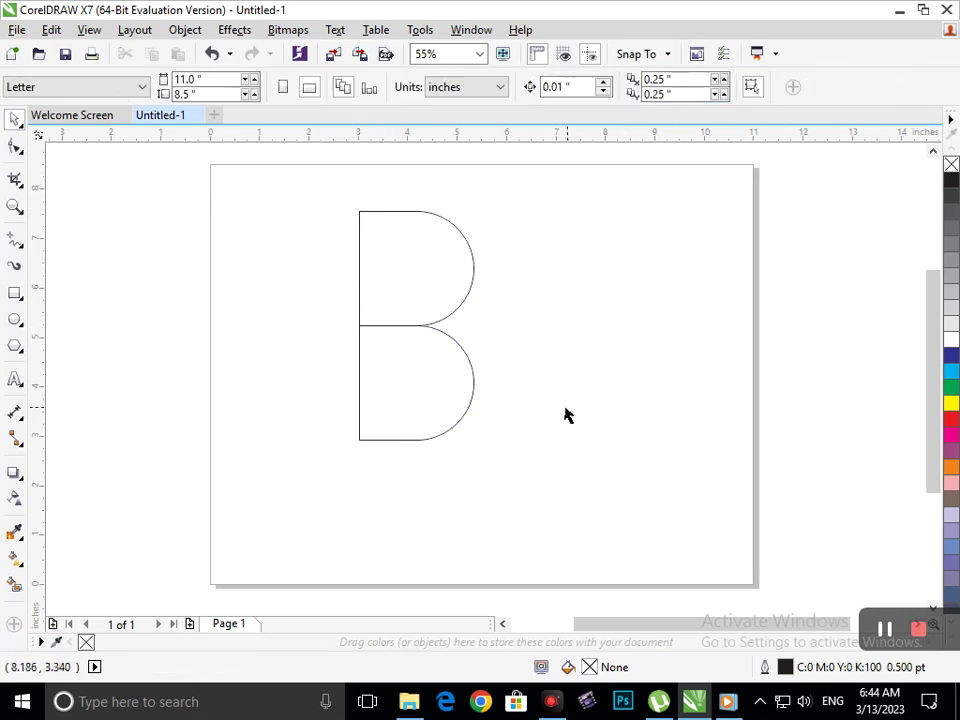
With the Pen tool, draw horizontal lines leftward from the D shapes' centers, about 2.81 in long for the upper and 2.45 in for the lower
click(23, 246)
click(68, 279)
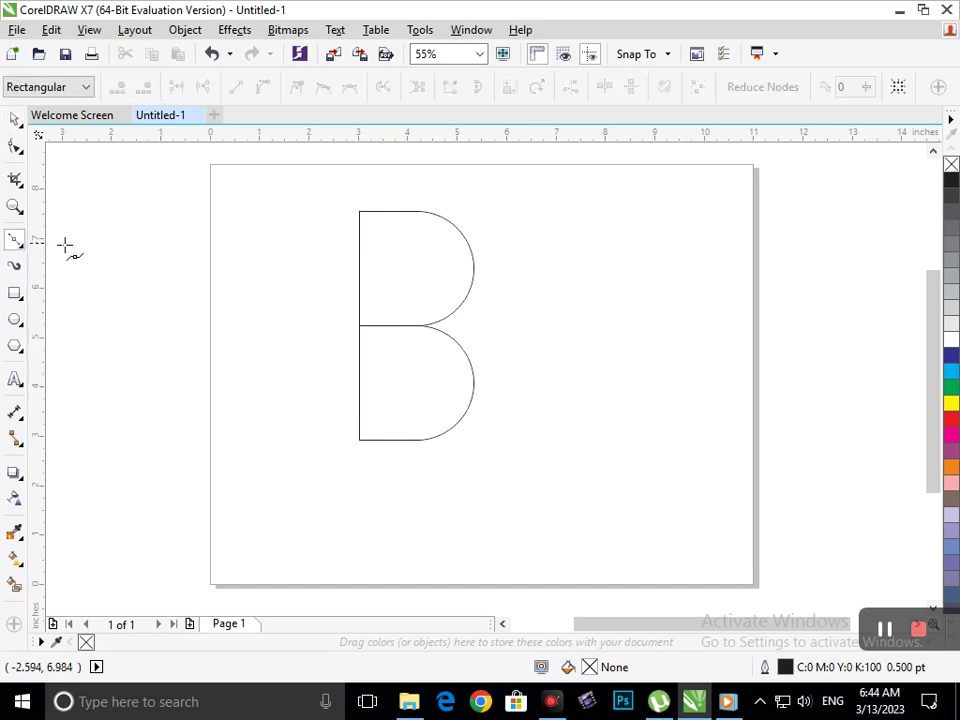
click(23, 246)
click(100, 301)
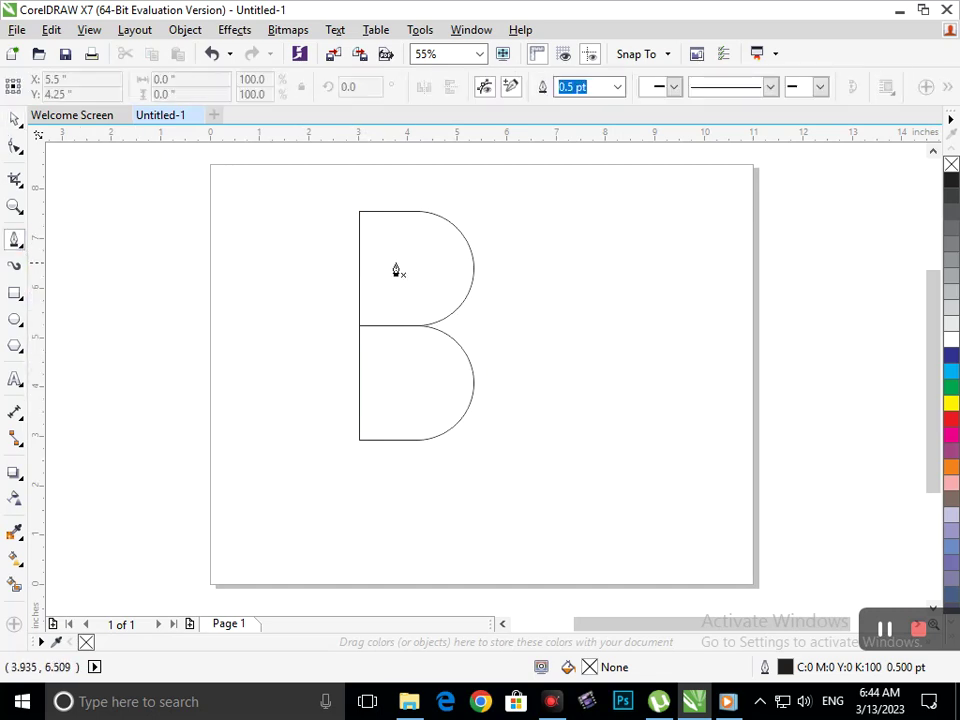
click(416, 268)
double_click(277, 269)
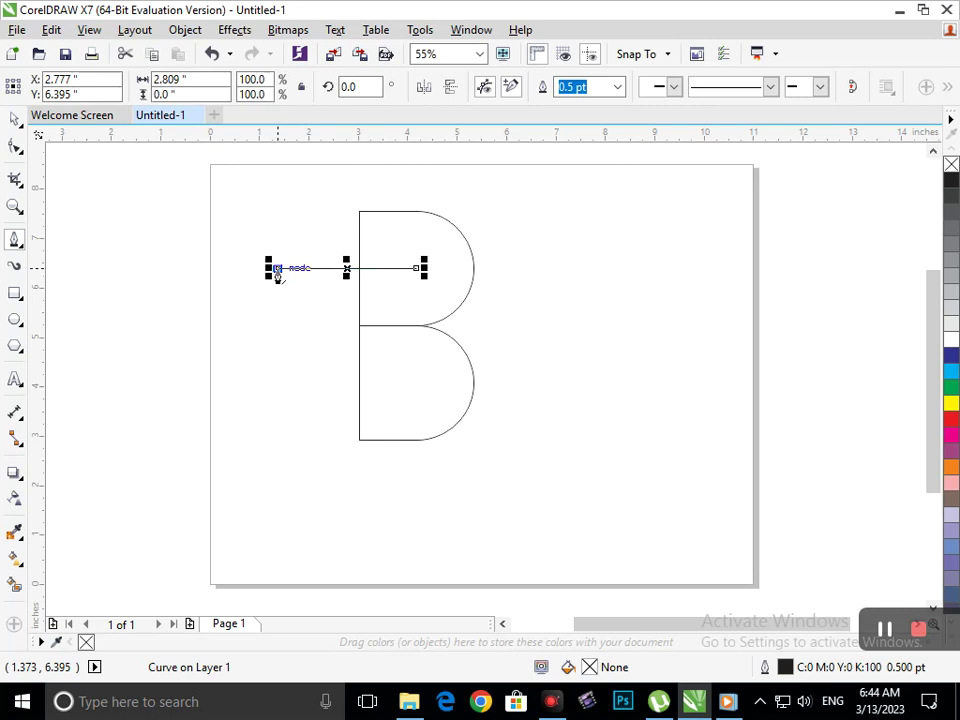
click(277, 269)
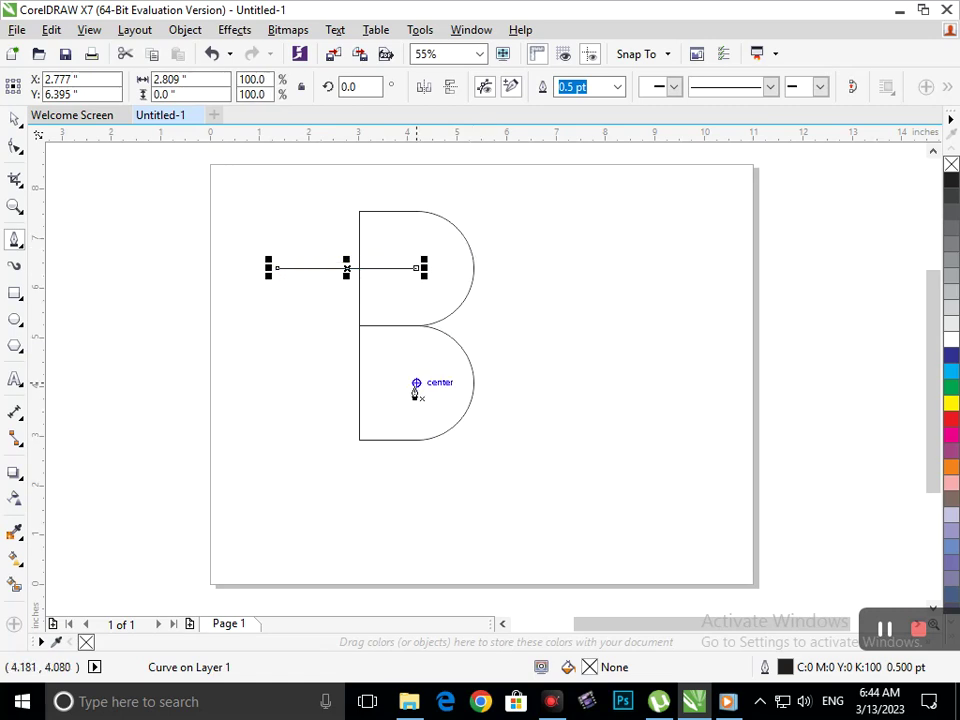
click(415, 387)
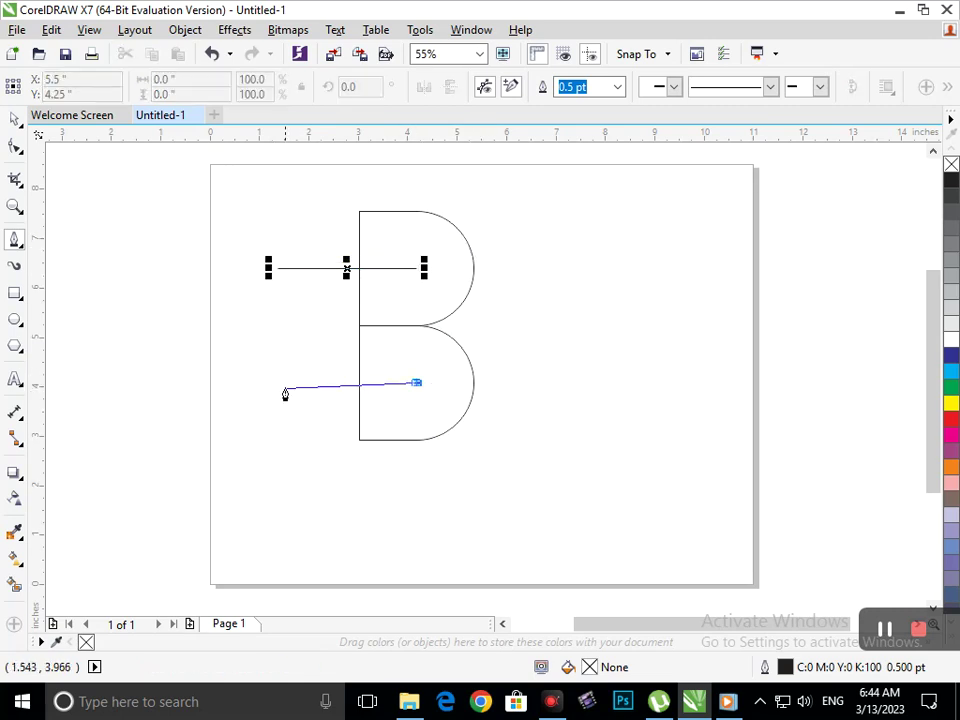
double_click(294, 389)
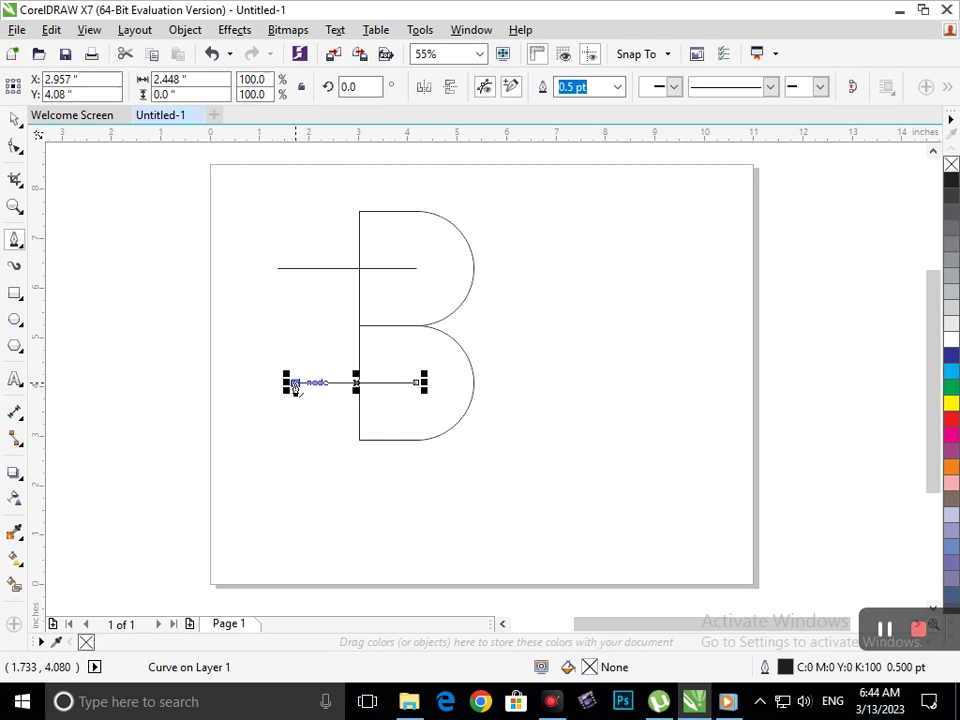
Draw a vertical line about 4.62 in tall where the curves begin, and one about 1.16 in tall from the upper horizontal line to the top edge
click(421, 441)
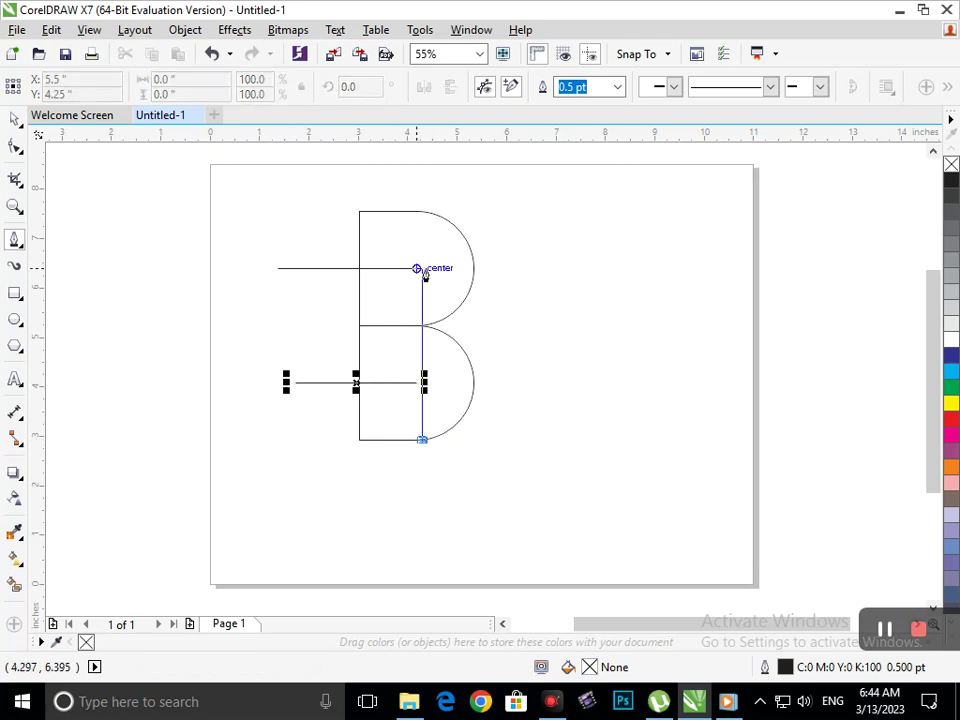
double_click(420, 214)
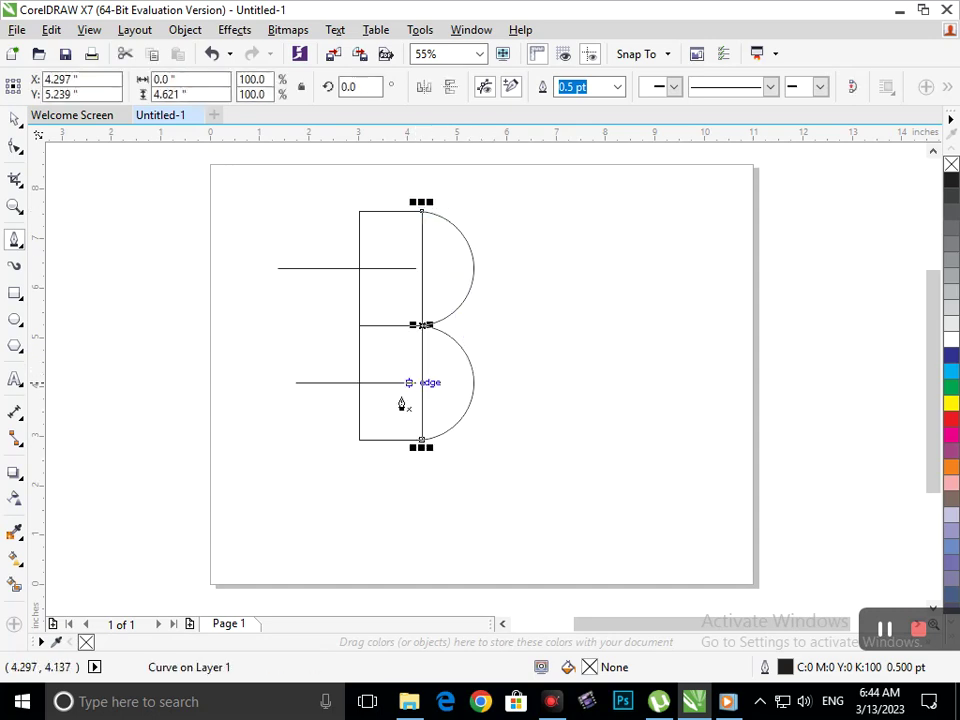
click(384, 268)
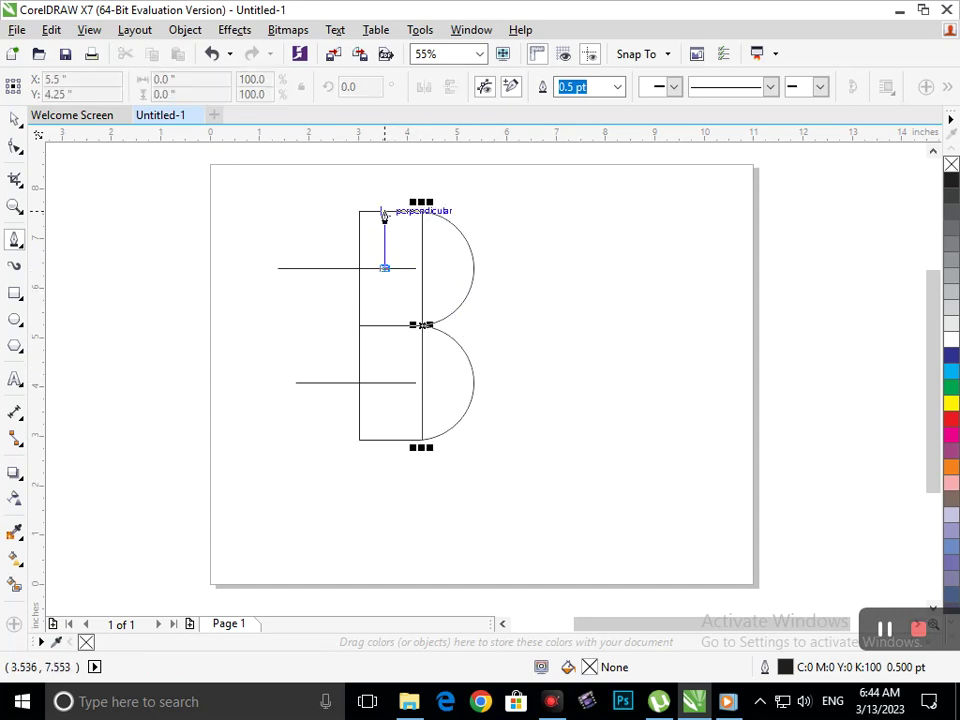
click(384, 212)
double_click(384, 212)
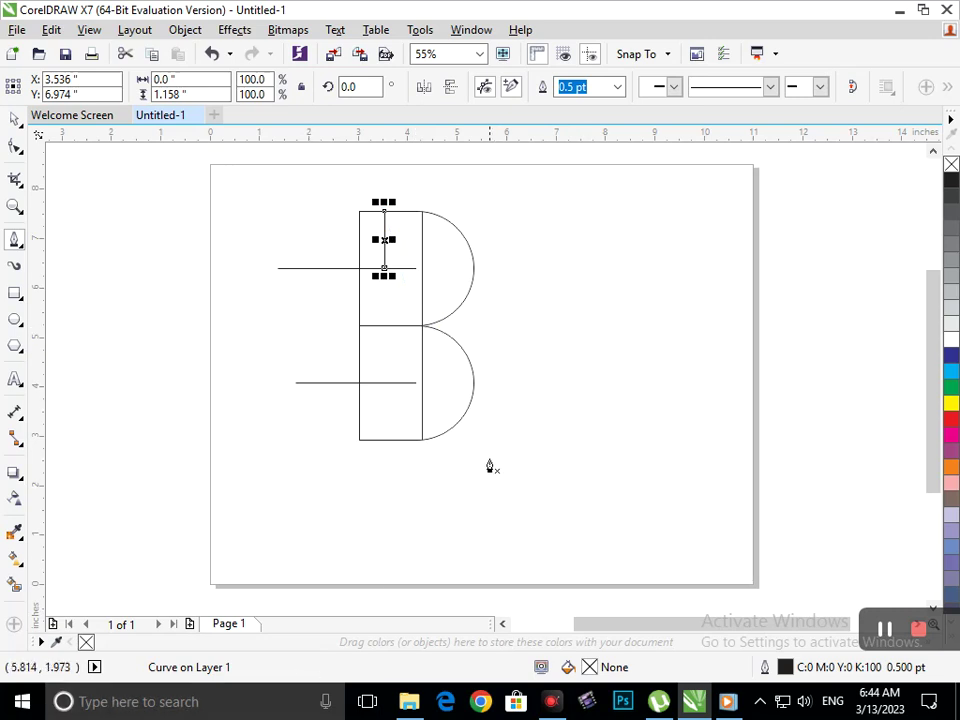
Stretch the lower horizontal line rightward to about 2.56 in long so it meets the long vertical line
click(15, 119)
scroll(373, 398, up, 3)
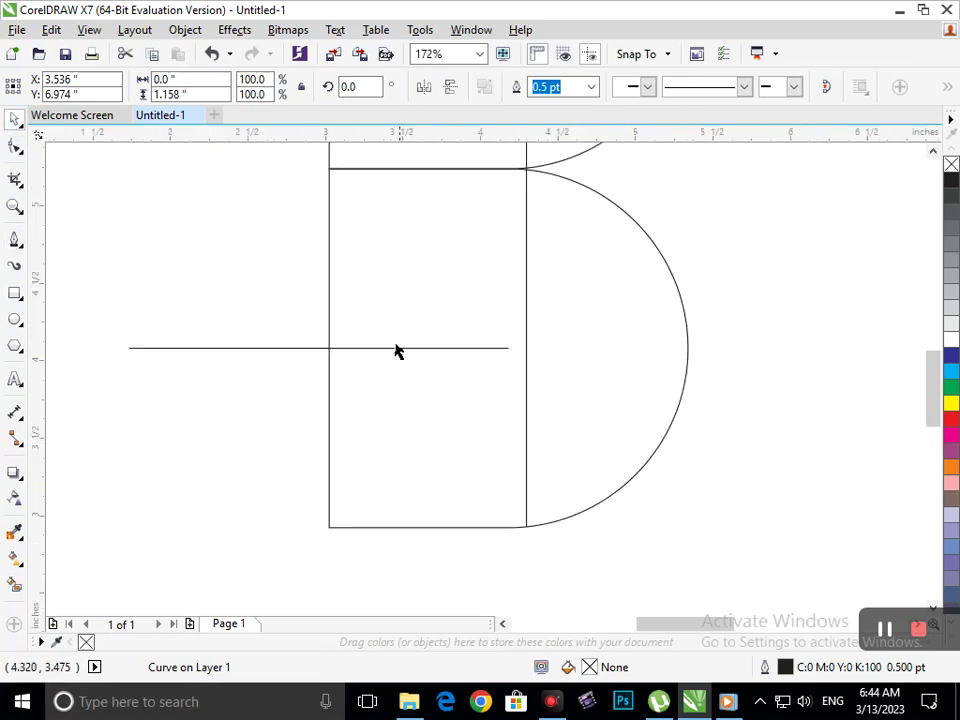
scroll(553, 345, up, 3)
click(369, 356)
drag(399, 356, 467, 364)
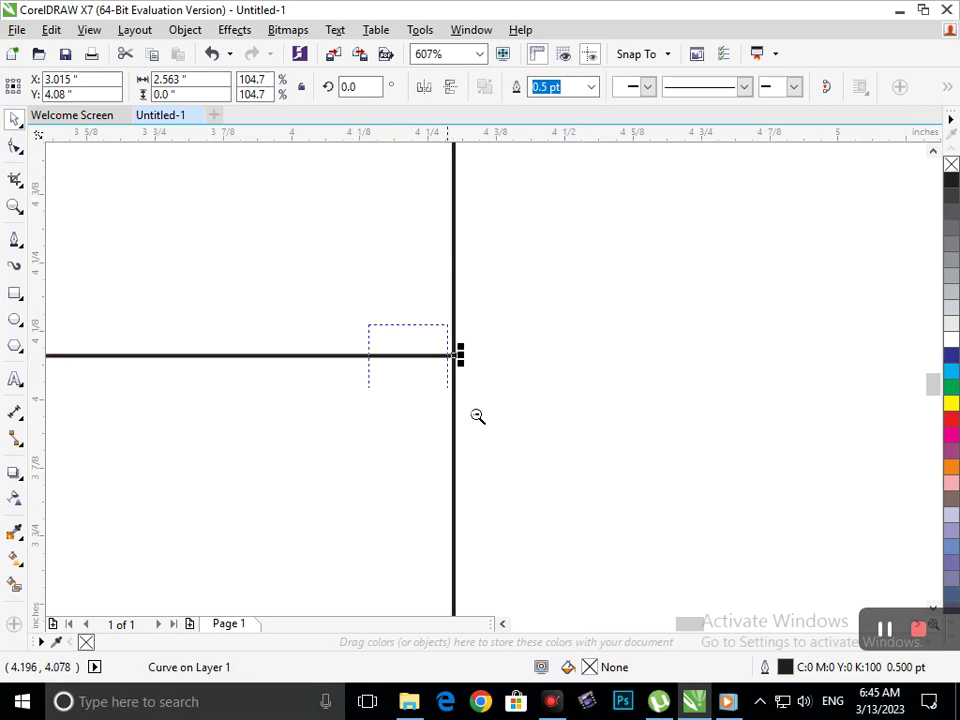
scroll(477, 416, down, 3)
scroll(491, 364, down, 4)
Stretch the upper horizontal line rightward to about 2.92 in long so it meets the long vertical line
scroll(377, 294, up, 5)
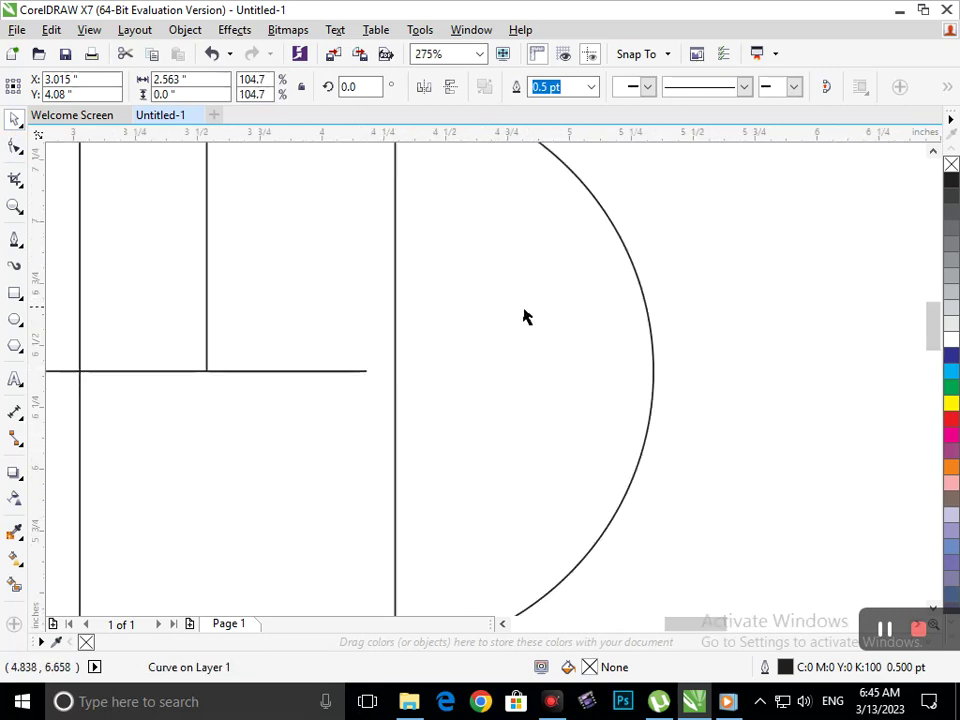
scroll(355, 390, up, 6)
scroll(482, 469, down, 6)
scroll(300, 385, up, 3)
drag(337, 405, 449, 401)
scroll(373, 379, down, 7)
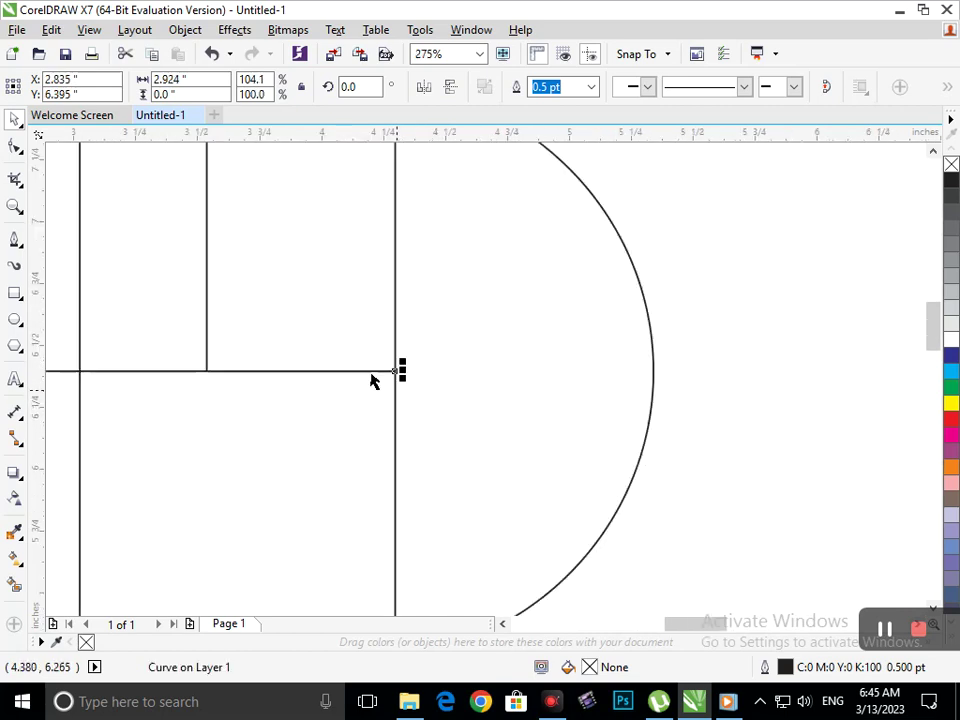
click(655, 537)
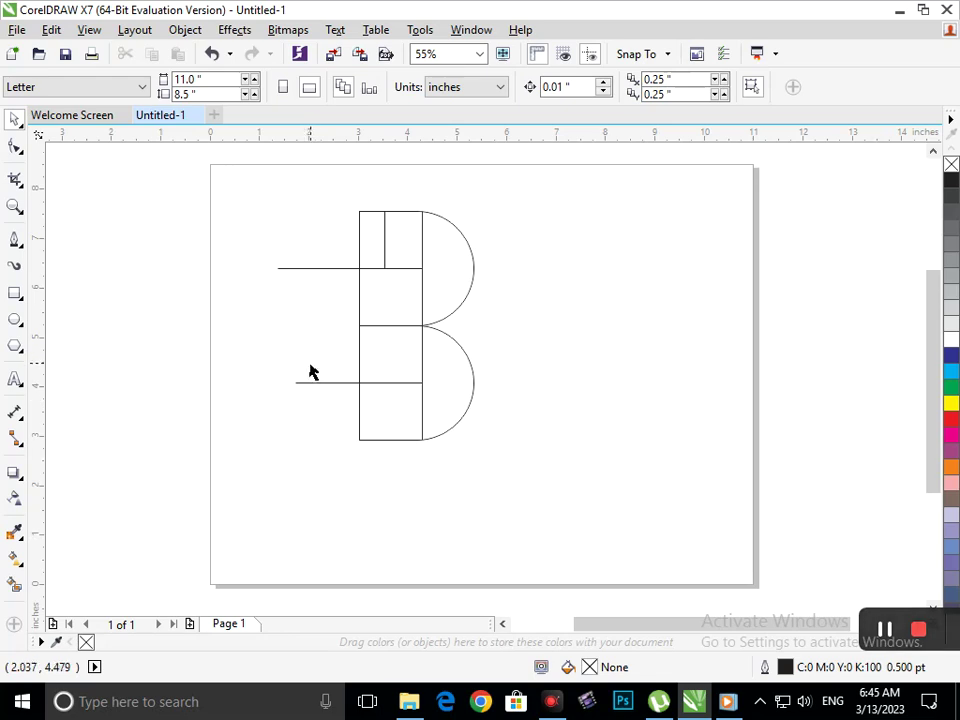
Set the outline width of all six objects in the B drawing to 24 pt
mouse_move(229, 184)
mouse_down()
mouse_move(499, 354)
mouse_move(538, 491)
mouse_up()
click(535, 496)
drag(208, 159, 566, 520)
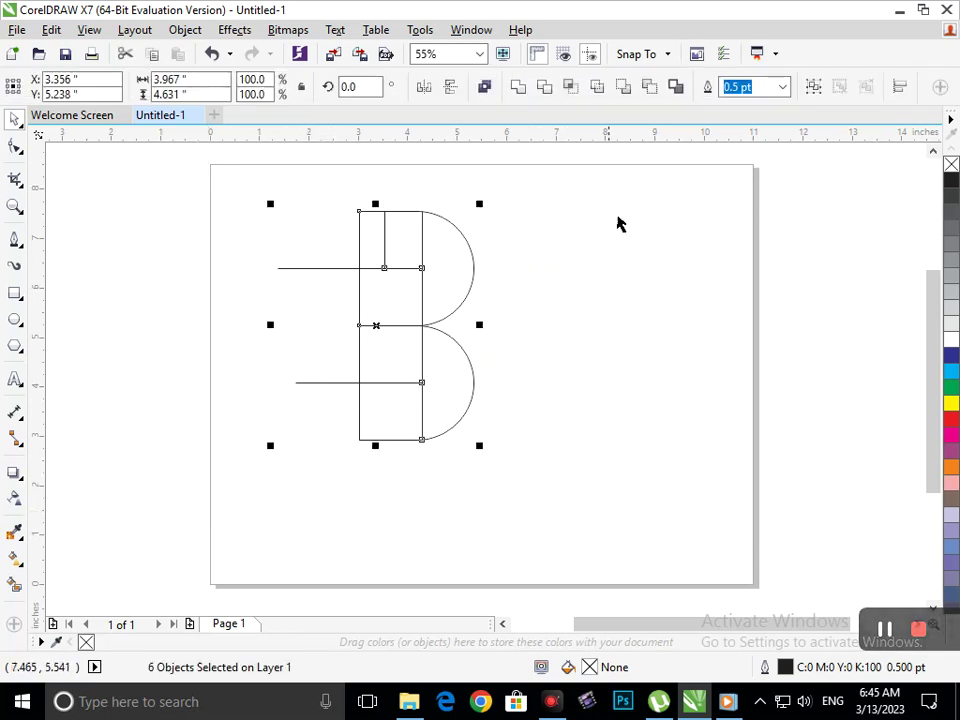
click(782, 87)
click(738, 302)
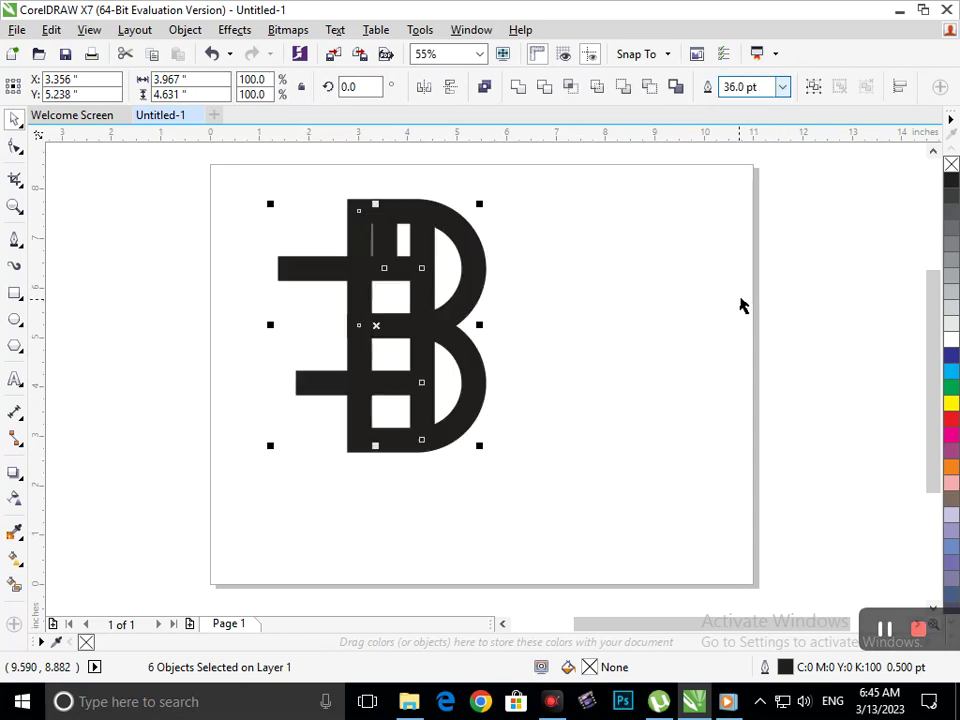
click(784, 88)
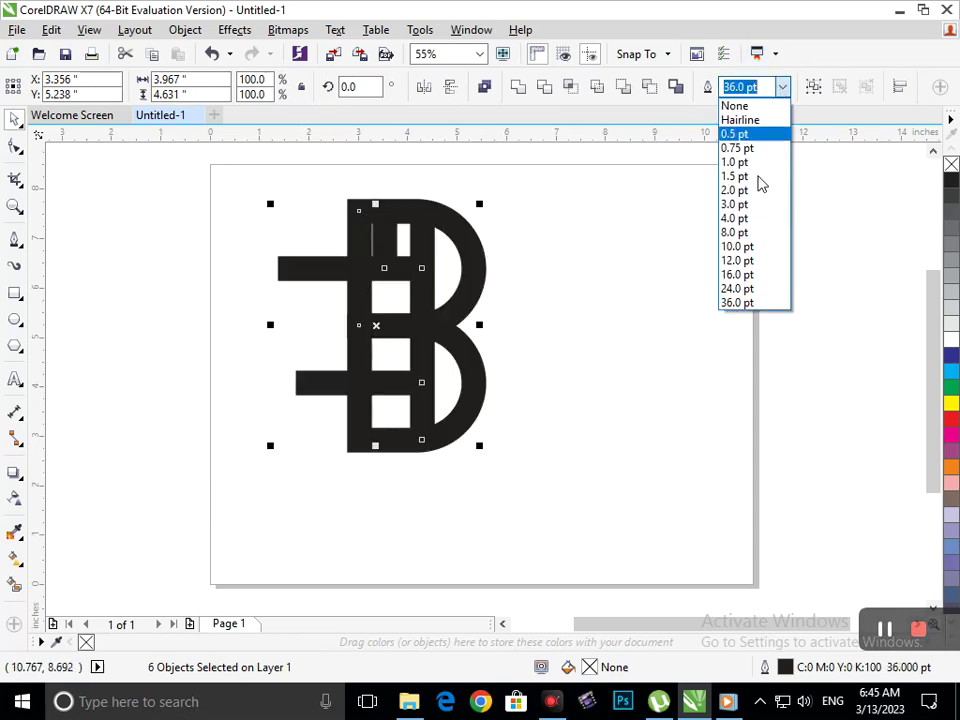
click(738, 291)
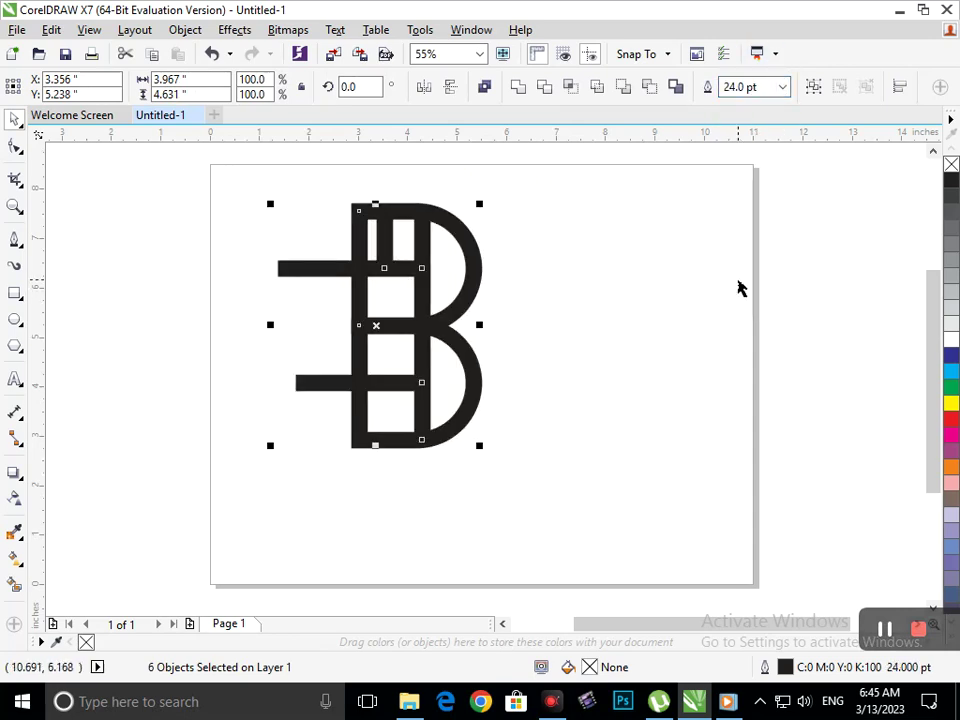
click(600, 320)
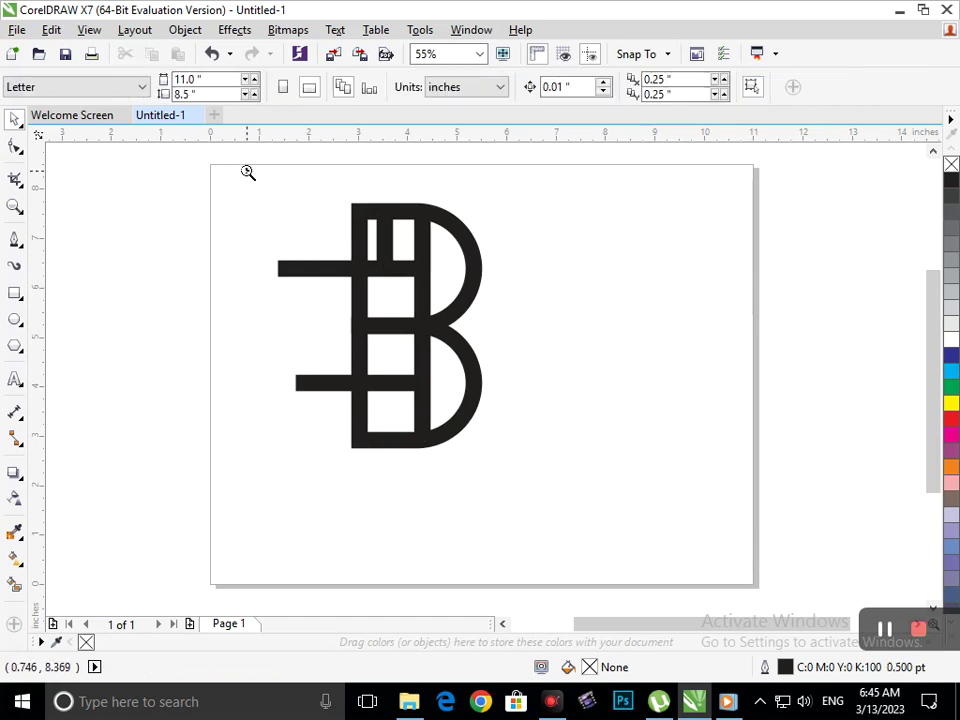
Convert the outlines of all six objects to objects
drag(235, 165, 480, 377)
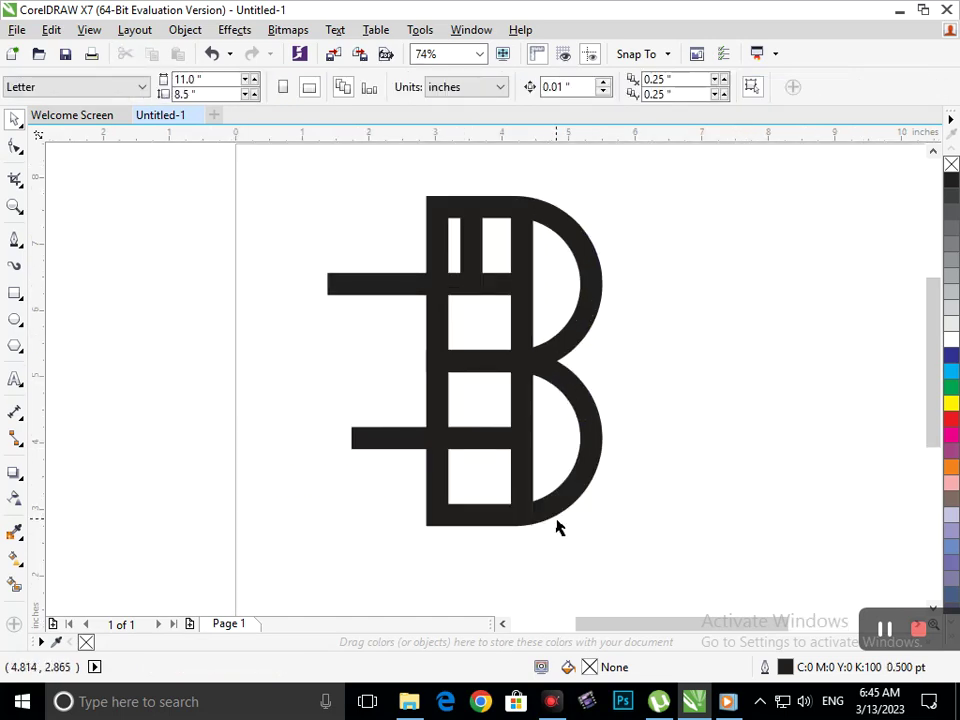
drag(229, 156, 700, 595)
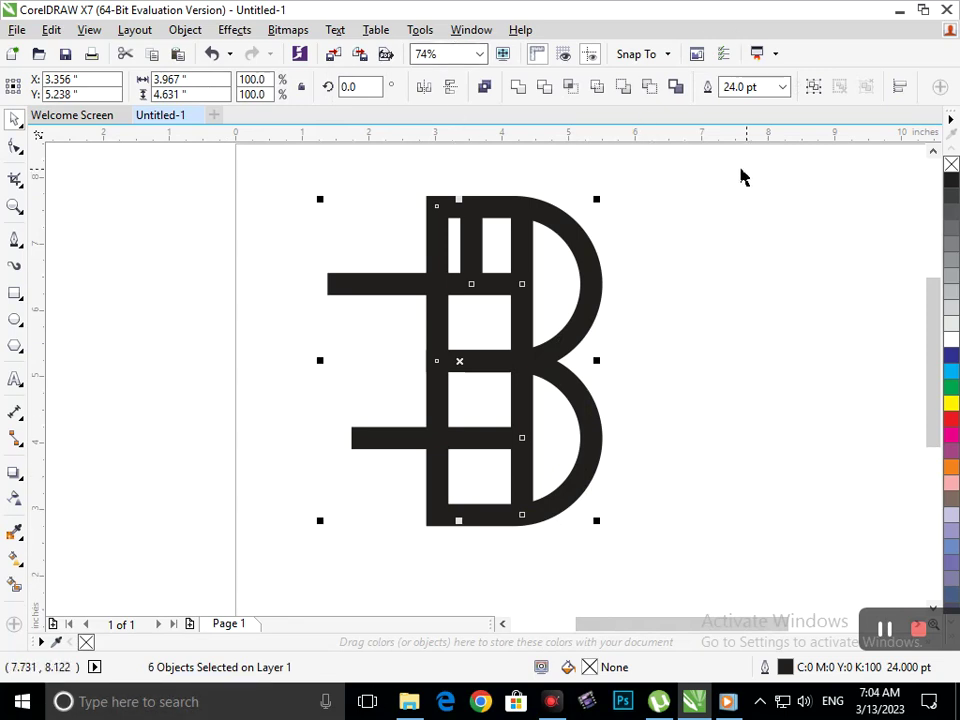
click(185, 29)
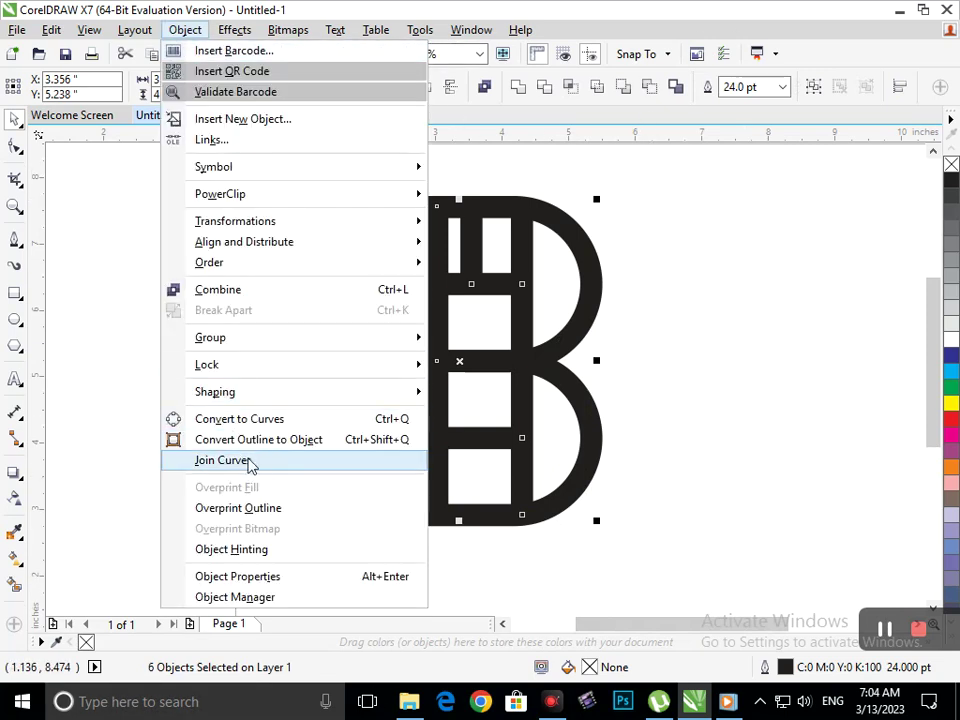
click(272, 447)
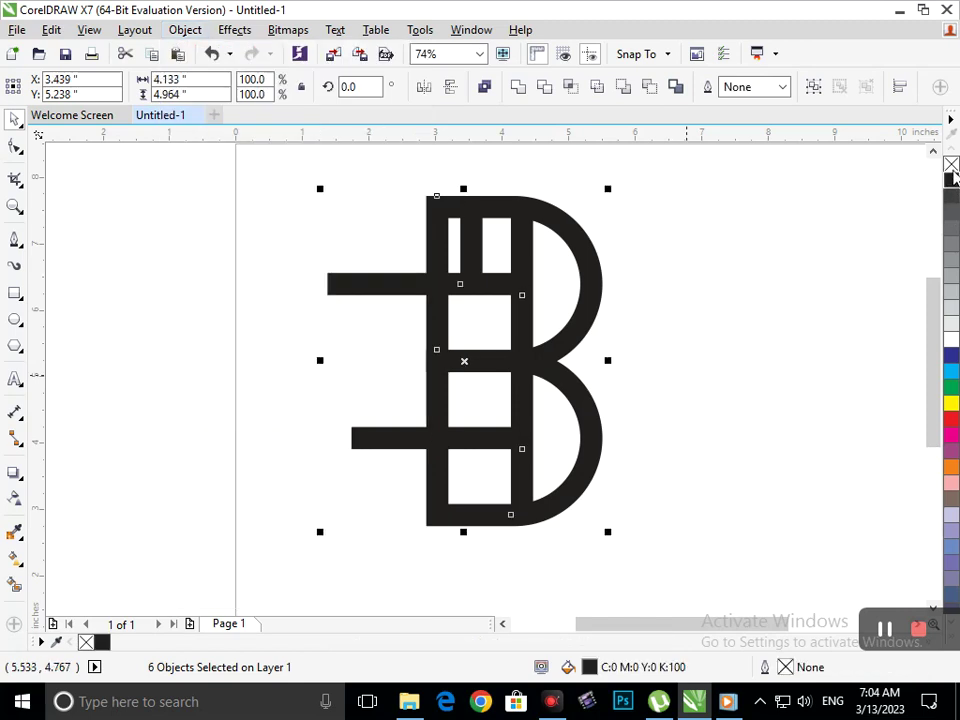
Give the six converted objects a black hairline outline and remove their fill
right_click(951, 180)
click(951, 164)
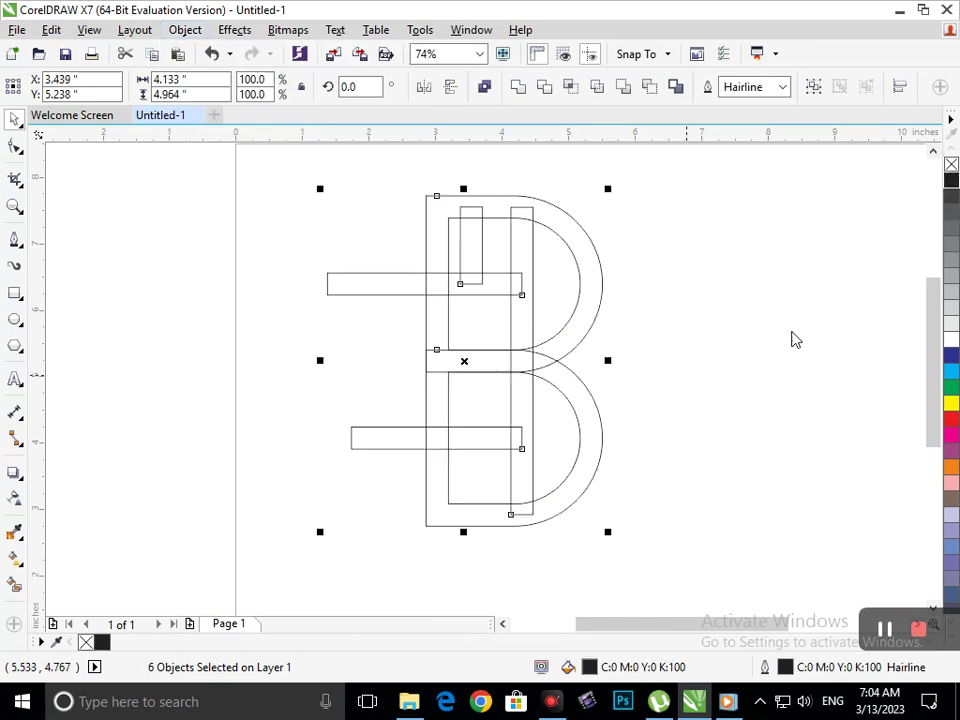
click(853, 306)
Stretch the short vertical bar upward to the B's top edge, making it about 1.32 in tall
scroll(455, 212, up, 3)
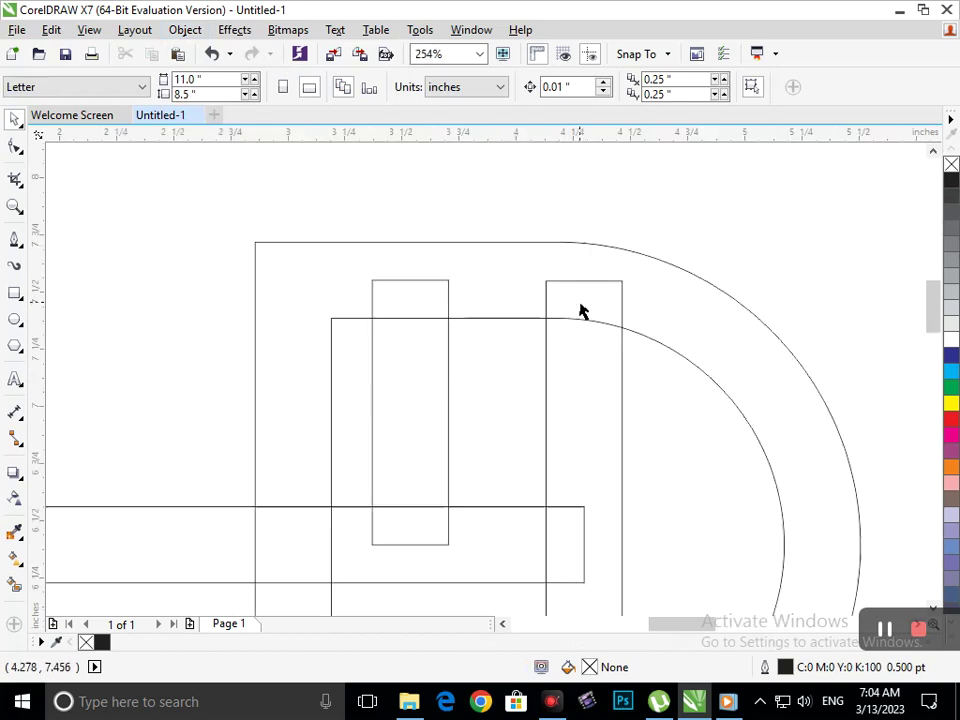
click(417, 281)
drag(408, 271, 408, 236)
scroll(483, 335, down, 3)
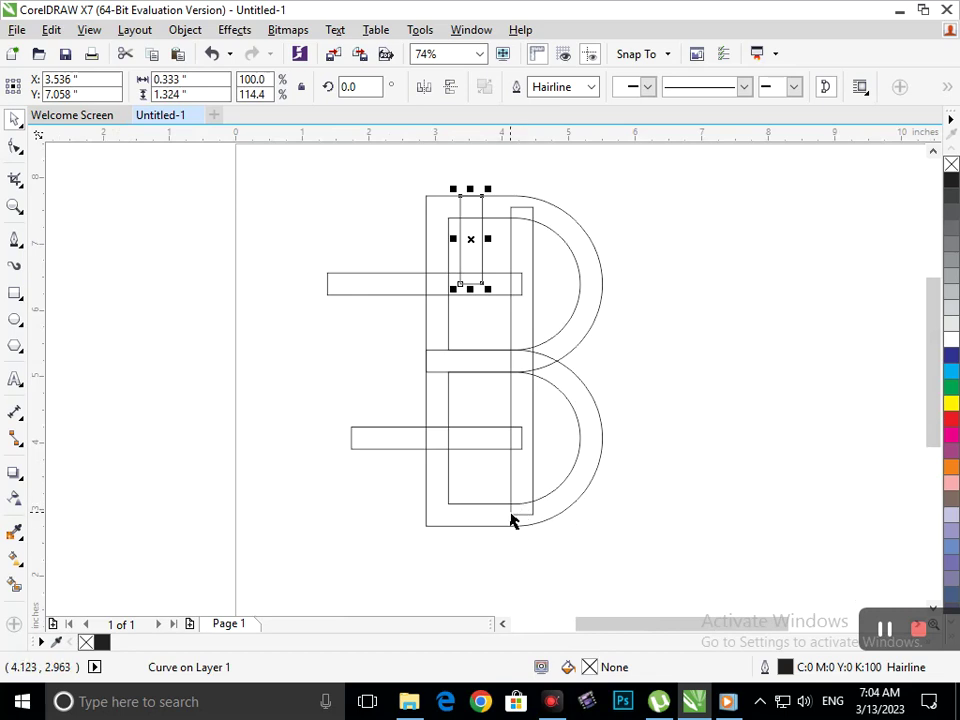
Stretch the long vertical bar downward to the B's bottom edge, making it about 4.8 in tall
scroll(510, 521, up, 5)
scroll(556, 539, down, 5)
scroll(493, 478, up, 4)
click(386, 334)
drag(381, 330, 386, 386)
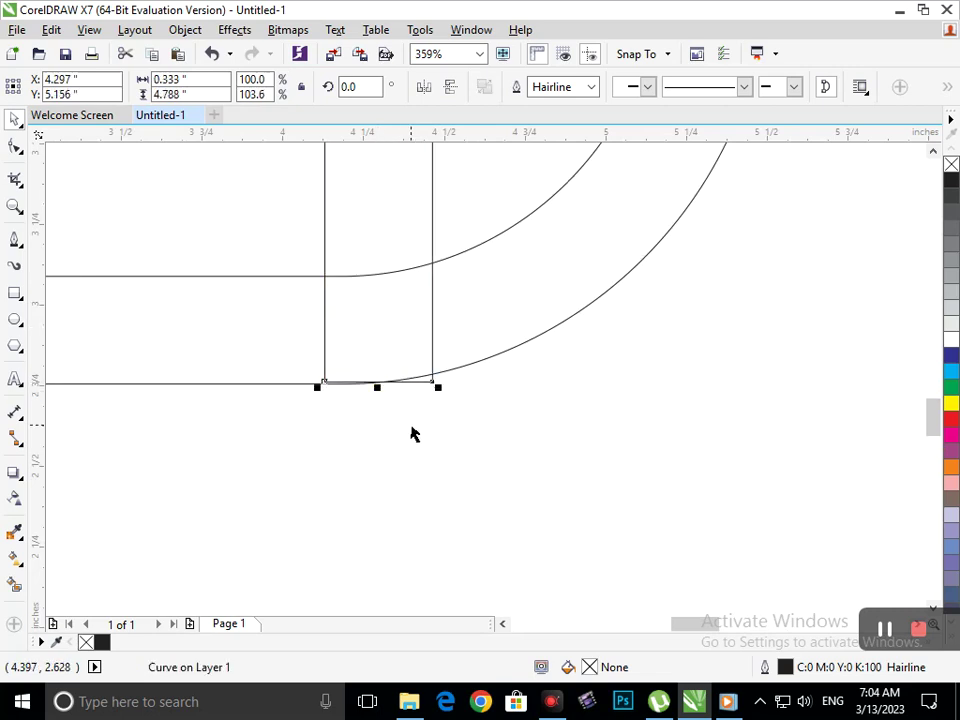
scroll(355, 400, up, 3)
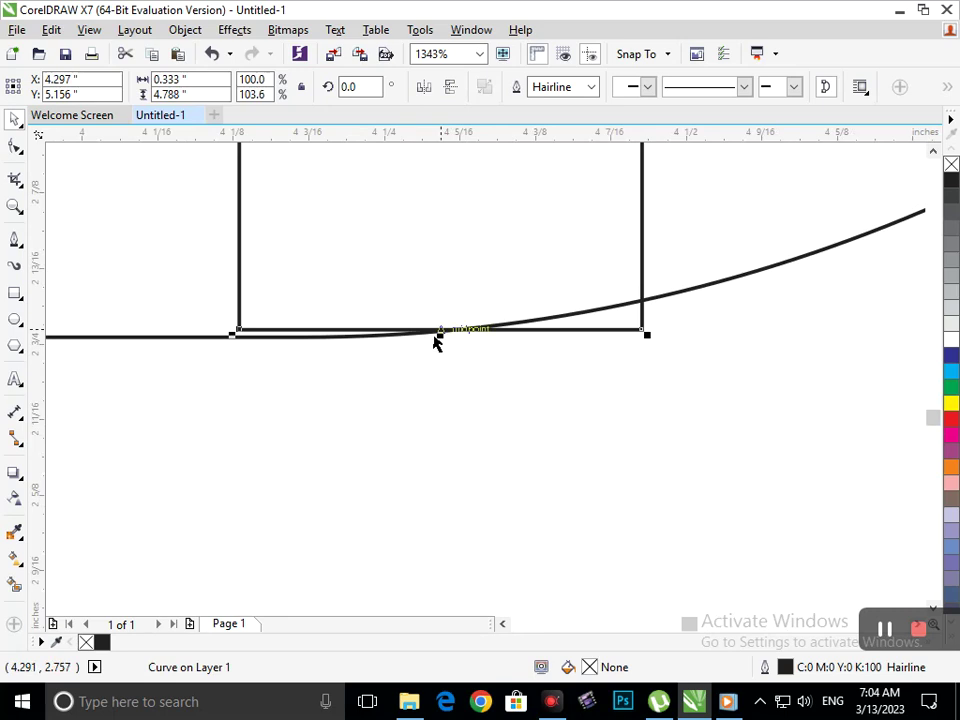
drag(444, 336, 442, 345)
scroll(361, 313, down, 3)
scroll(361, 313, down, 4)
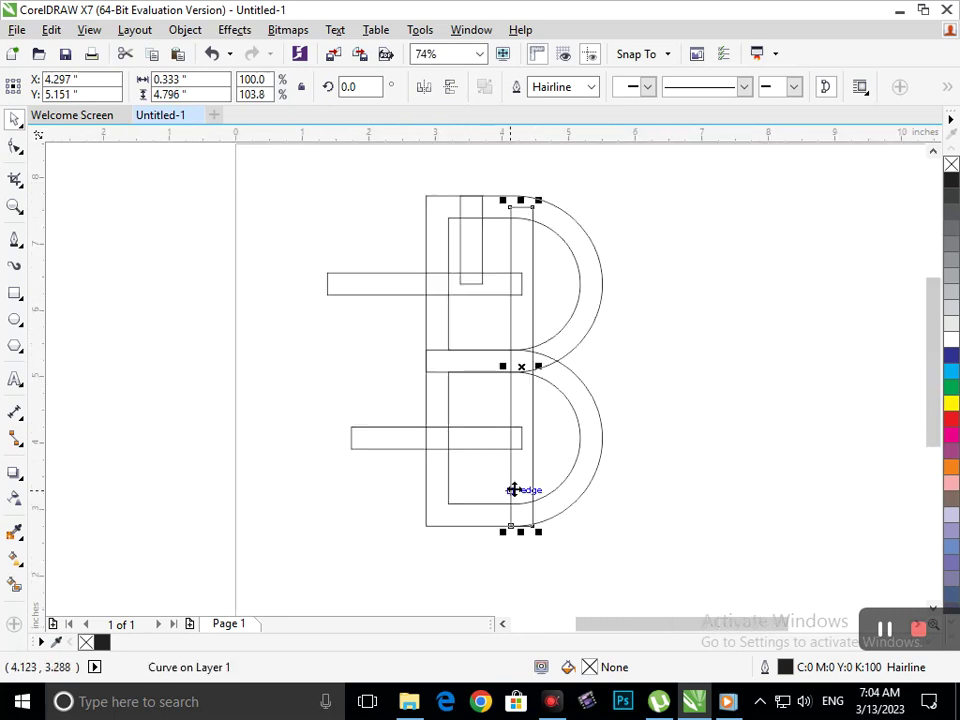
Shift the long vertical bar slightly left and stretch it up to the B's top edge, making it about 4.96 in tall
drag(517, 328, 510, 328)
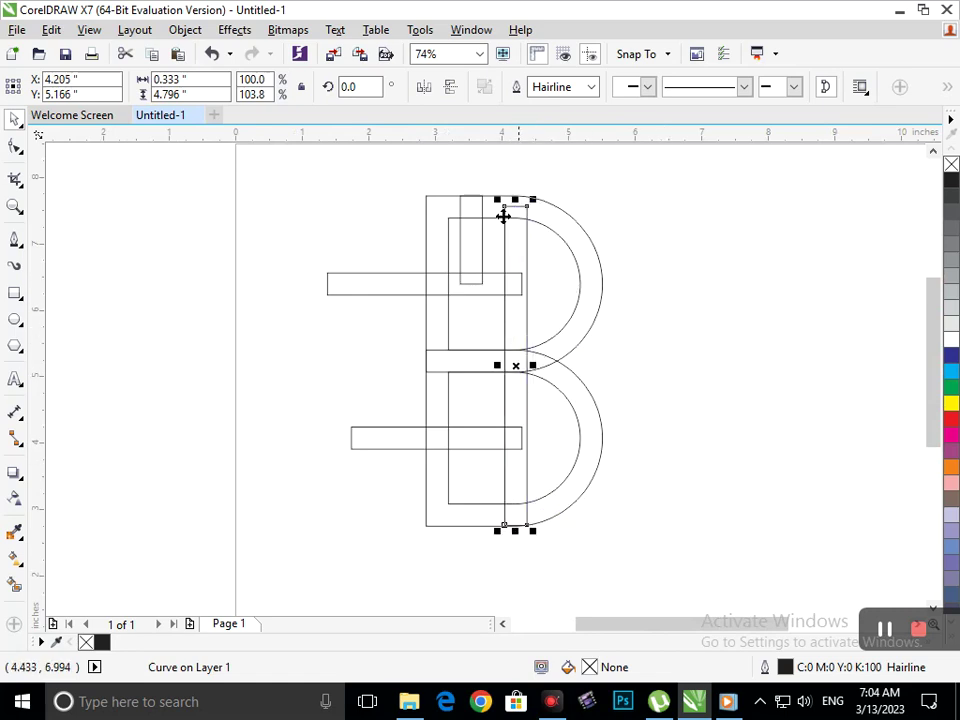
scroll(503, 216, up, 5)
drag(318, 276, 320, 196)
drag(336, 302, 424, 387)
scroll(441, 401, down, 5)
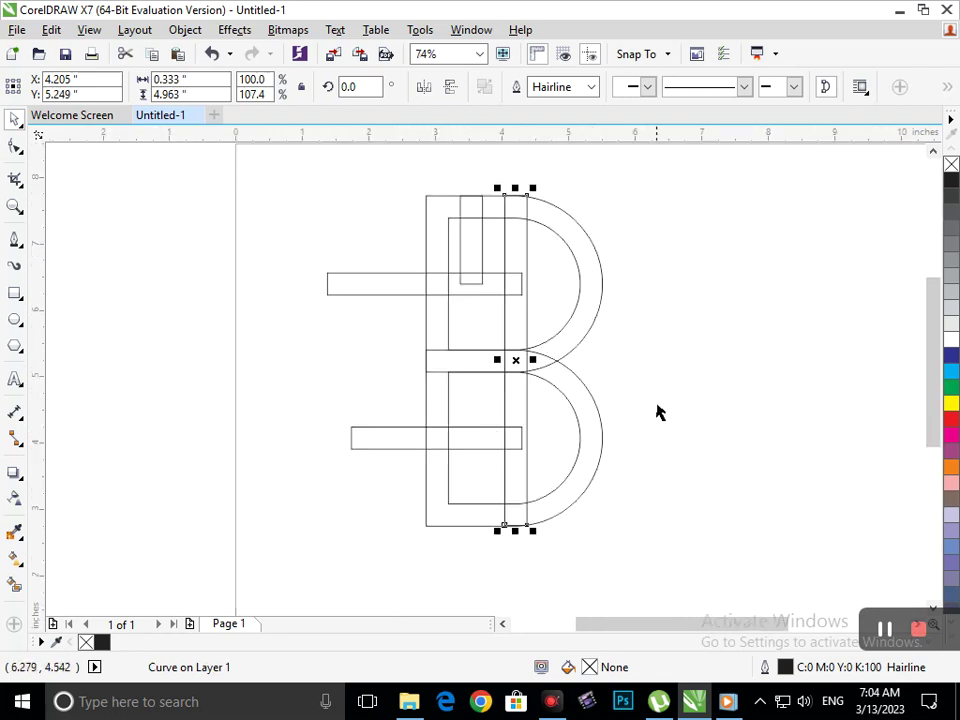
key(Escape)
Place a copy of the short vertical bar across the upper horizontal bar's left end, vertically centred on it
drag(461, 246, 343, 287)
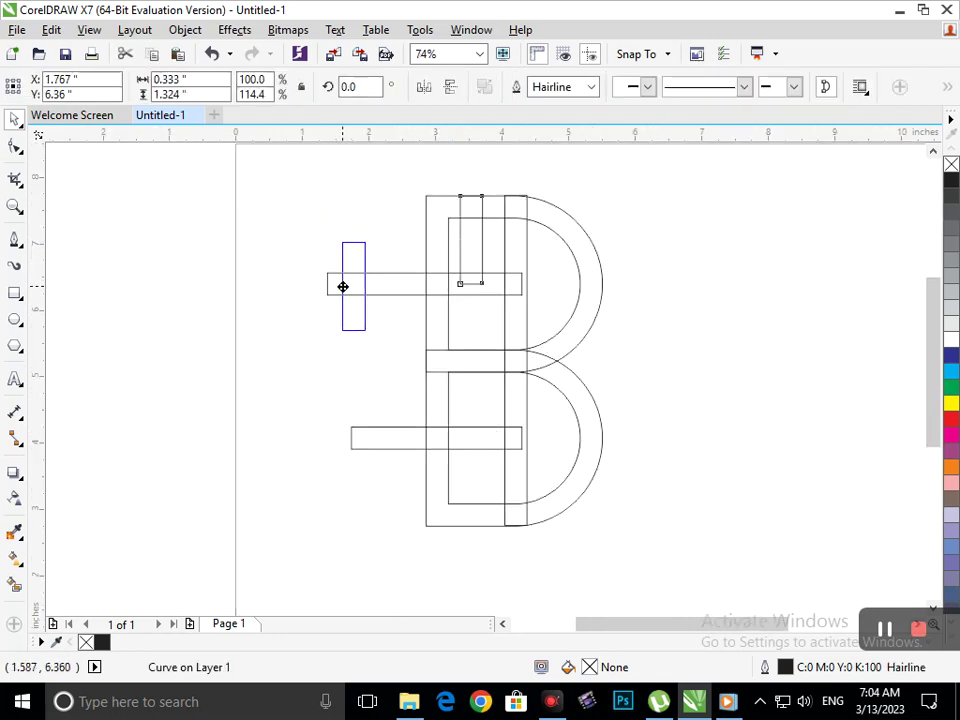
drag(343, 287, 354, 283)
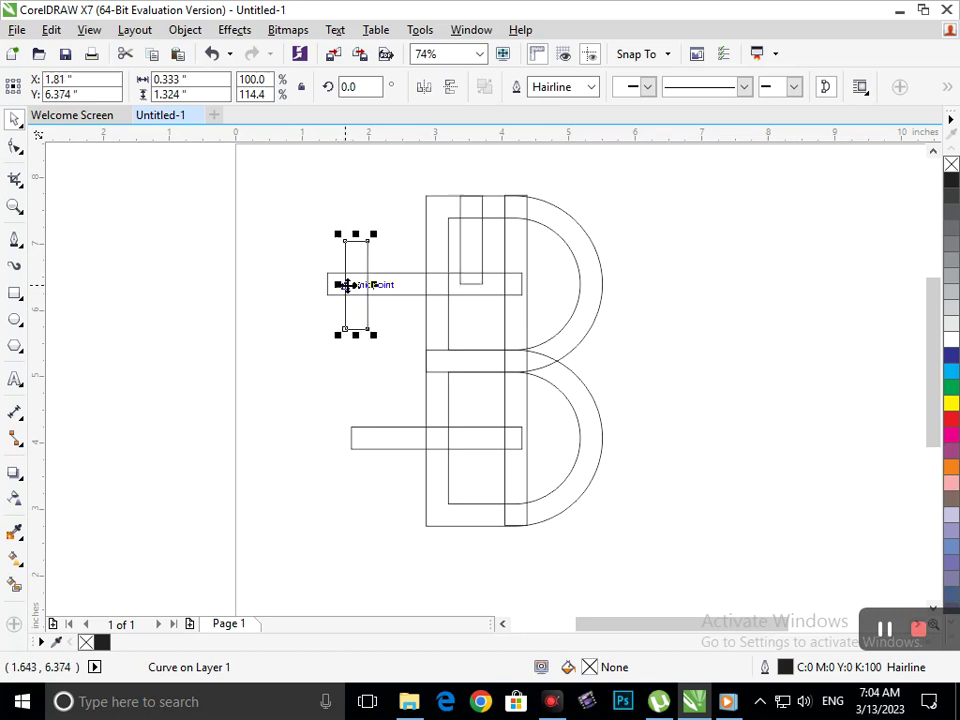
click(665, 381)
drag(480, 132, 638, 336)
key(Delete)
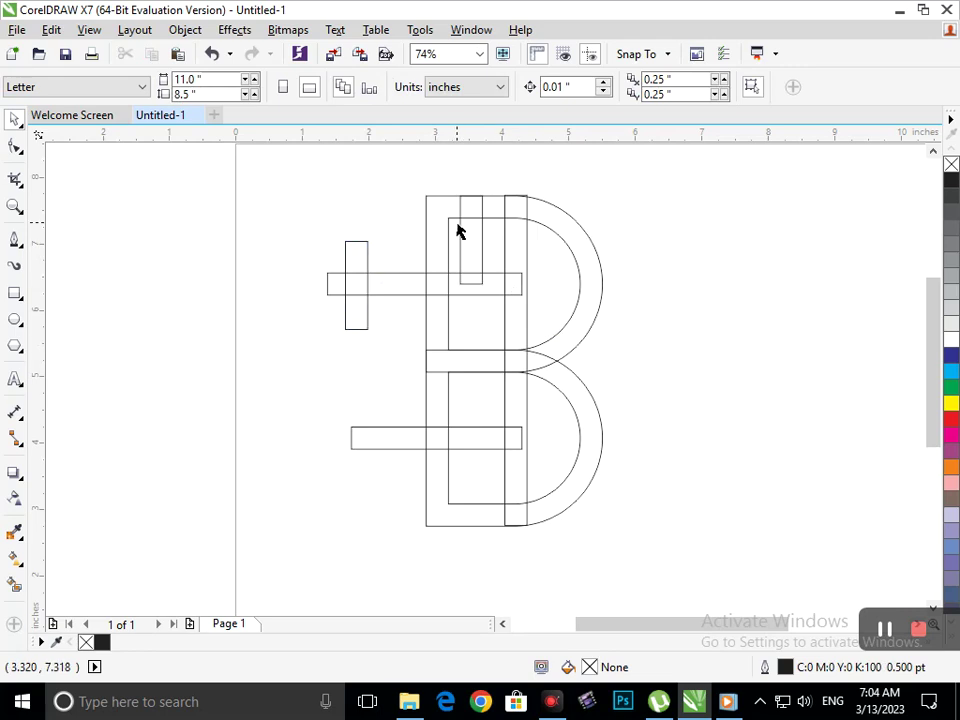
Remove the bar outlines crossing the B's top stroke with Virtual Segment Delete
click(15, 179)
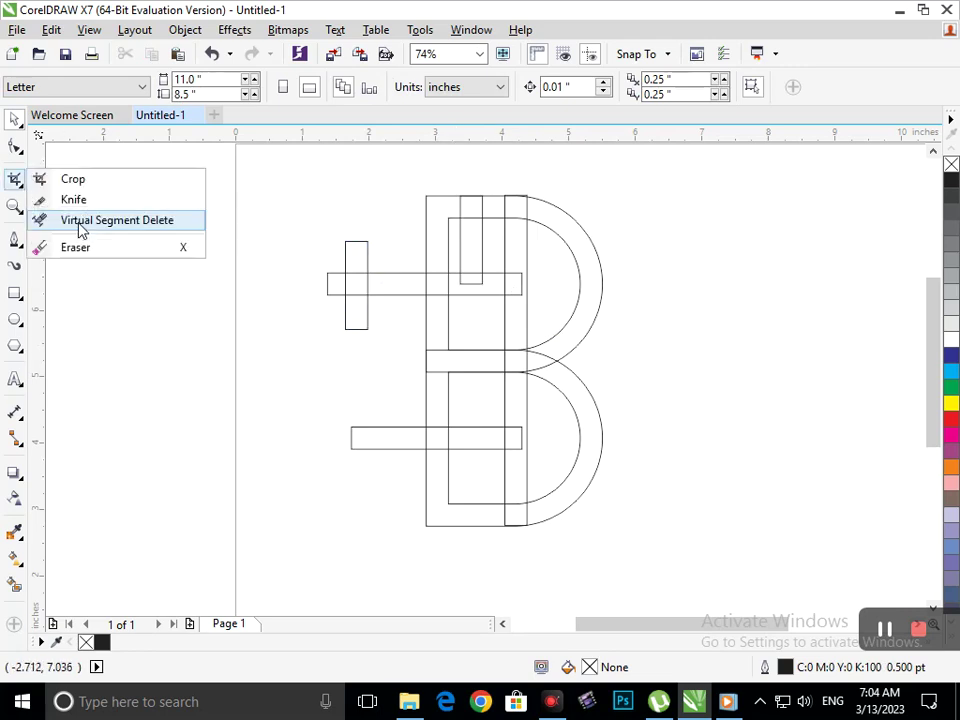
click(82, 230)
scroll(505, 218, up, 5)
mouse_move(430, 420)
mouse_down()
mouse_move(739, 409)
mouse_move(675, 407)
mouse_up()
scroll(707, 409, down, 5)
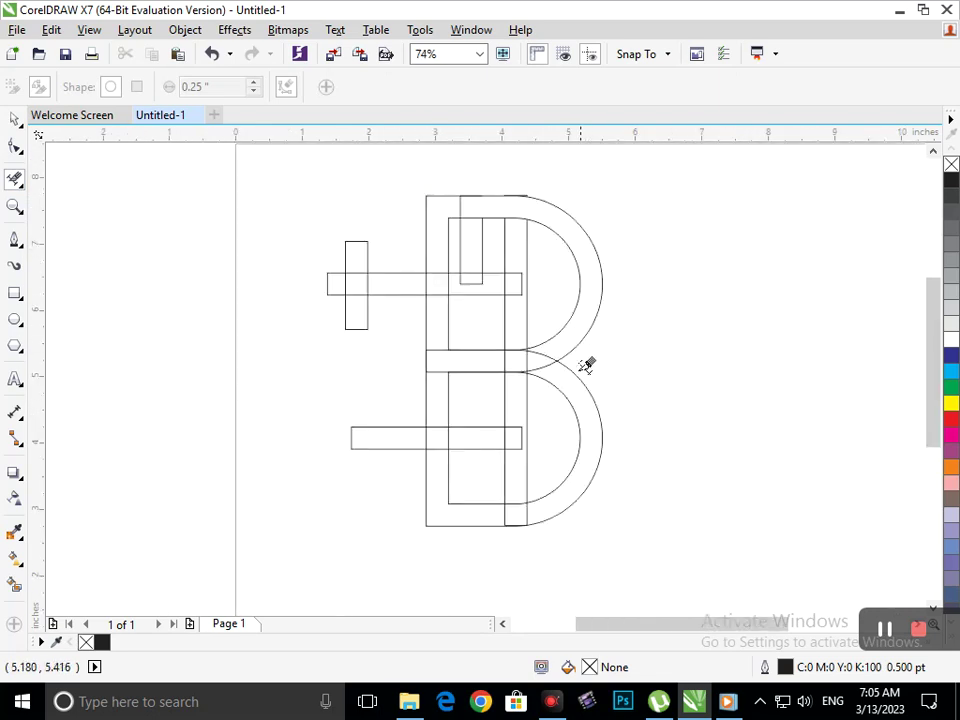
Delete the overlapping segments where the B's two bowls meet and where the long vertical bar crosses its bottom stroke
scroll(591, 386, up, 5)
drag(619, 388, 520, 403)
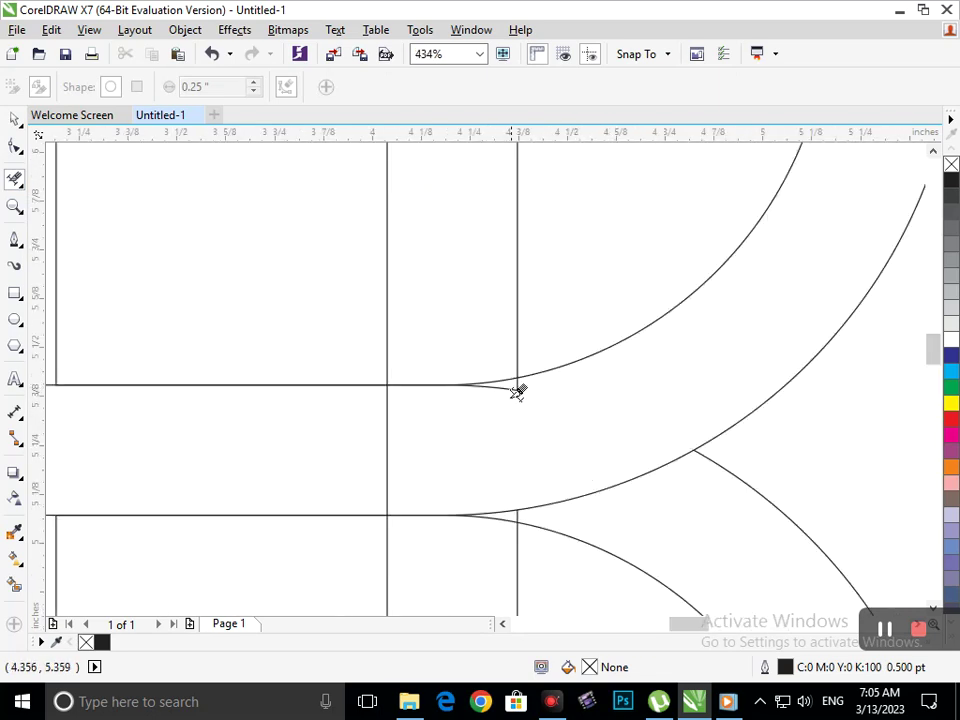
click(517, 386)
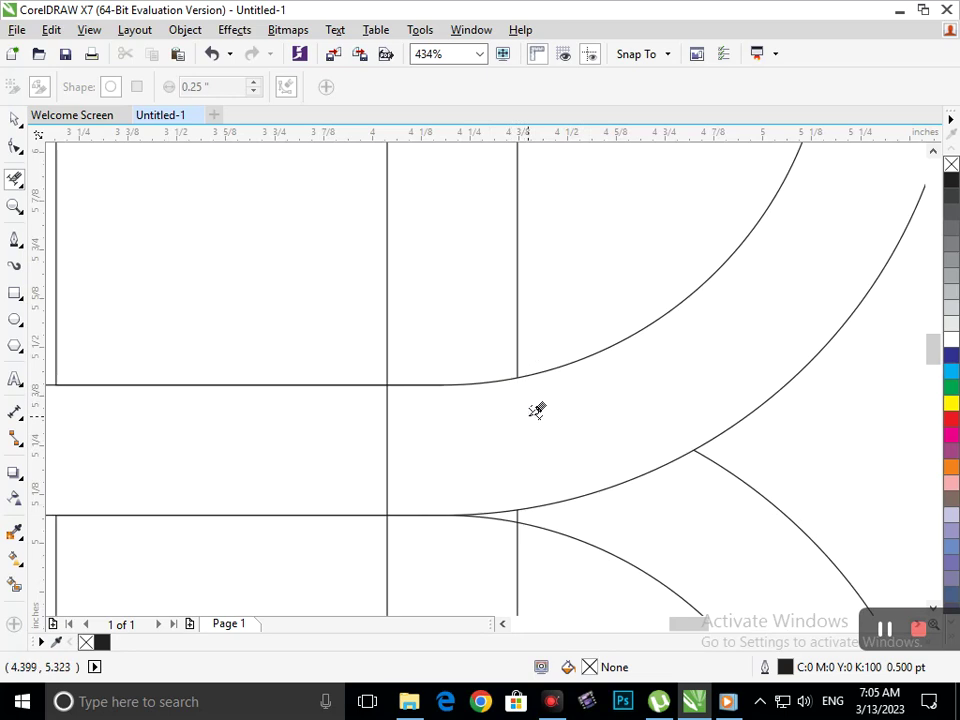
click(612, 487)
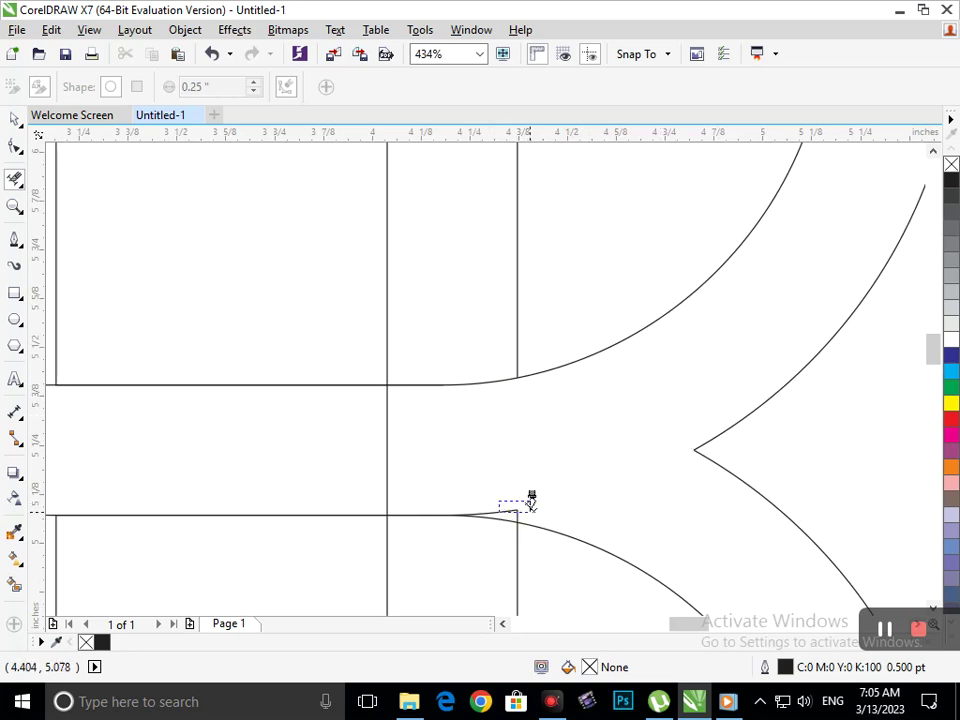
scroll(546, 507, down, 5)
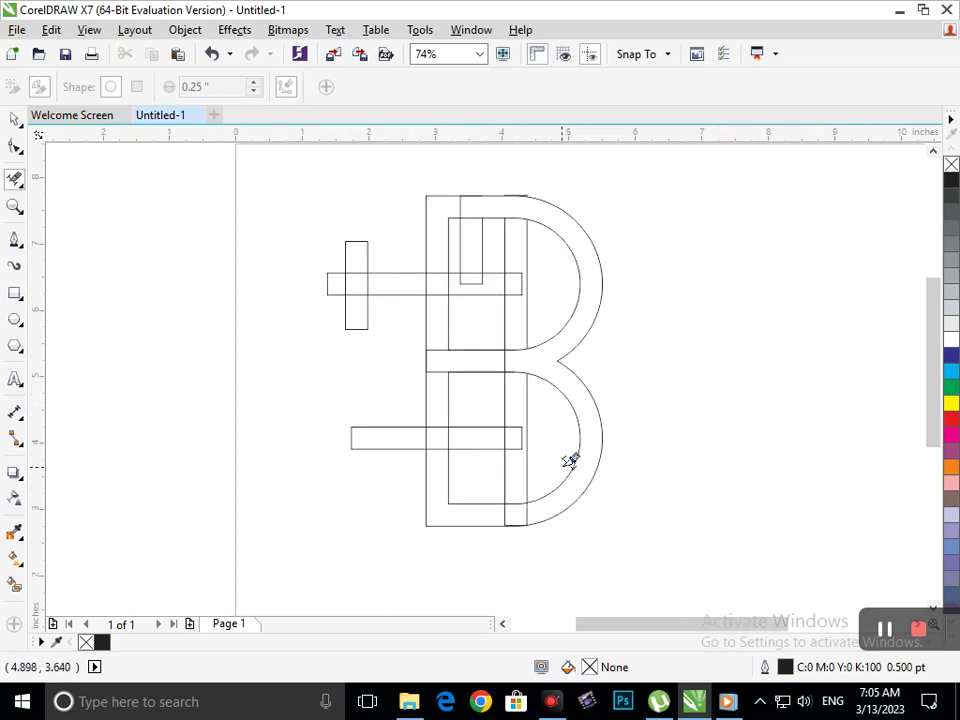
scroll(503, 476, up, 5)
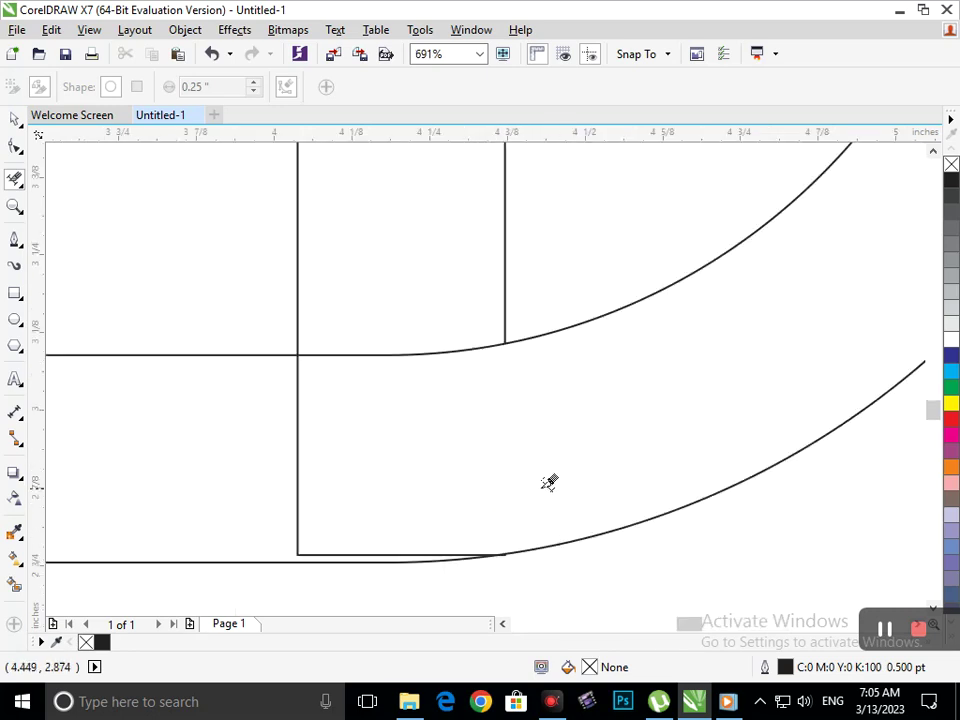
scroll(567, 482, down, 5)
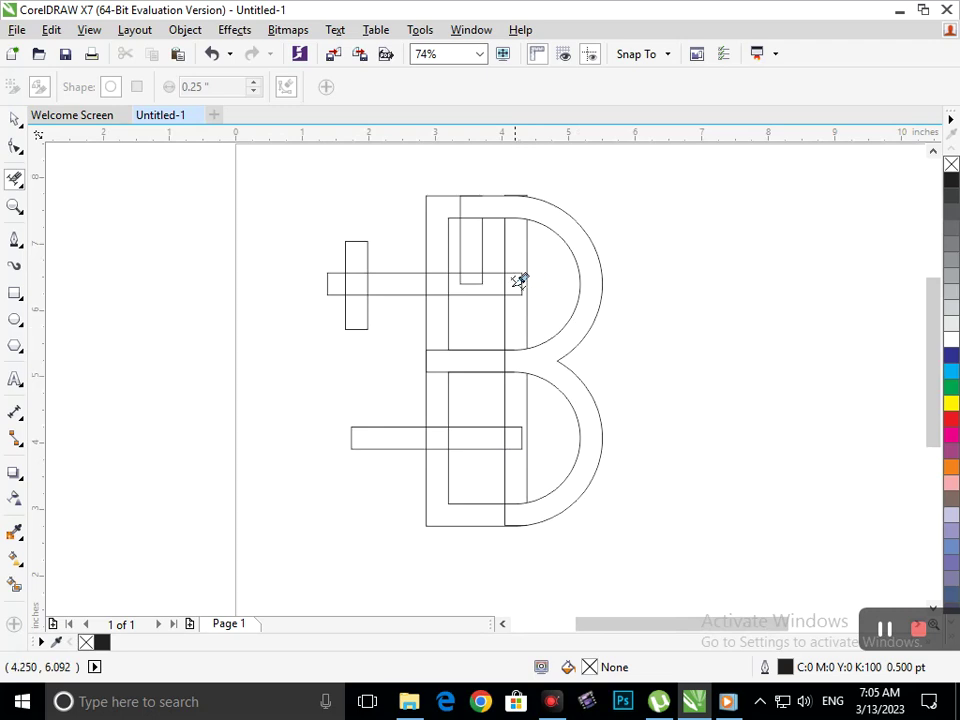
Stretch the upper horizontal bar's right end to the long vertical bar's right edge, making it about 3 in wide
scroll(527, 296, up, 5)
click(15, 120)
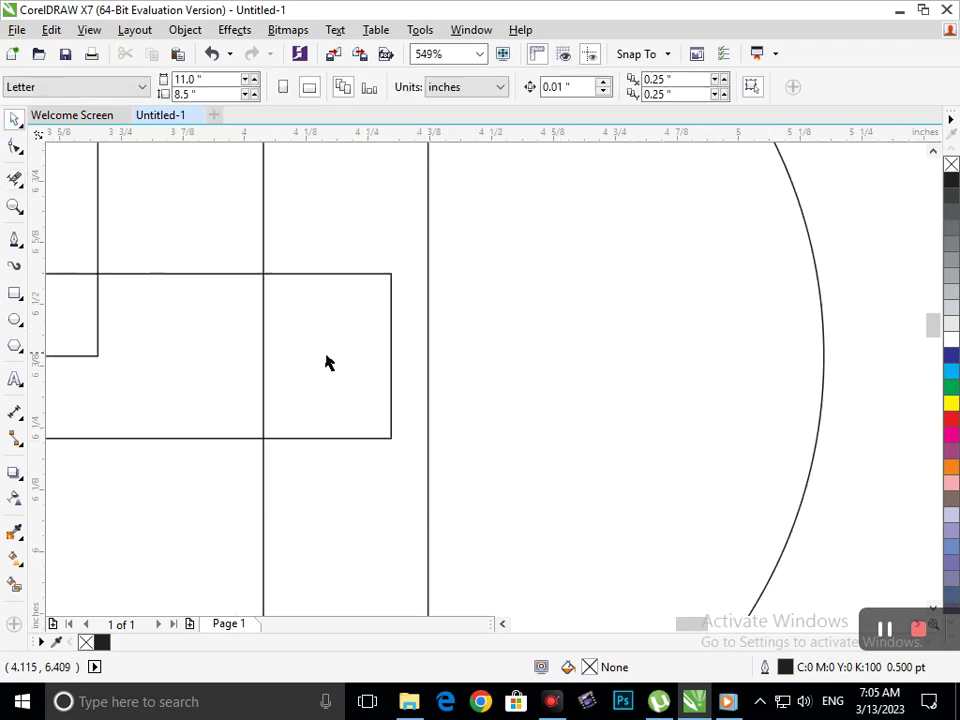
click(390, 360)
drag(390, 360, 430, 364)
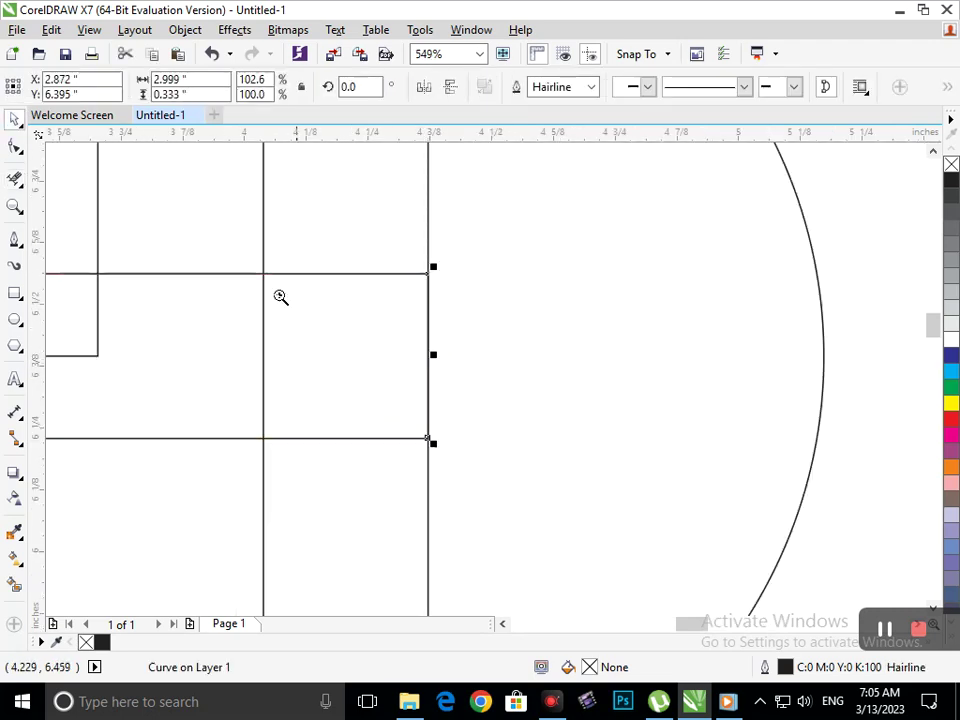
scroll(386, 360, down, 5)
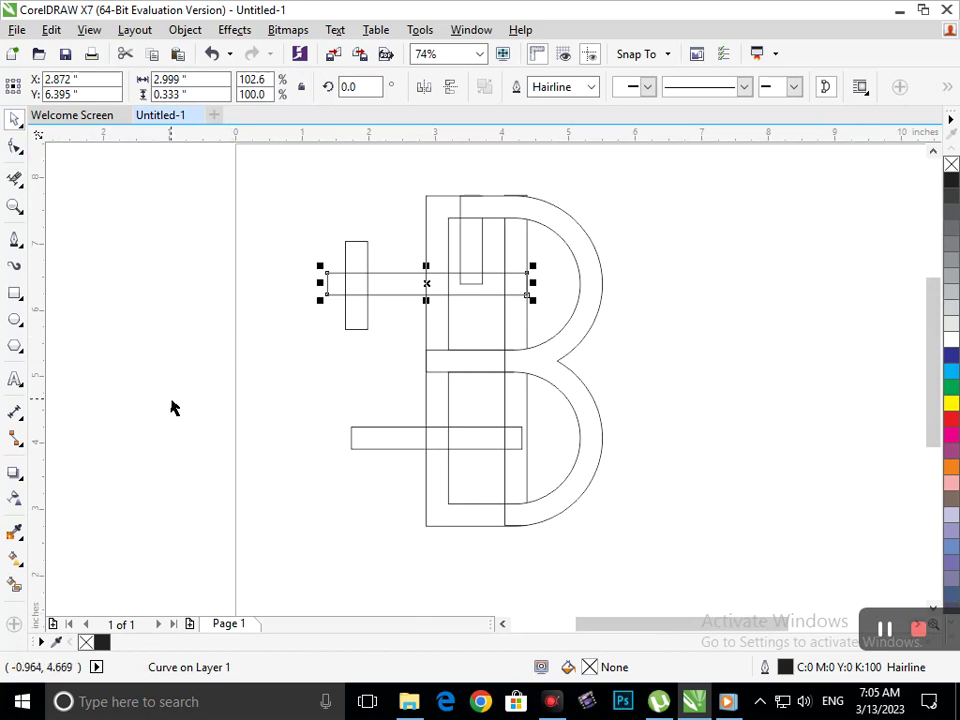
click(15, 178)
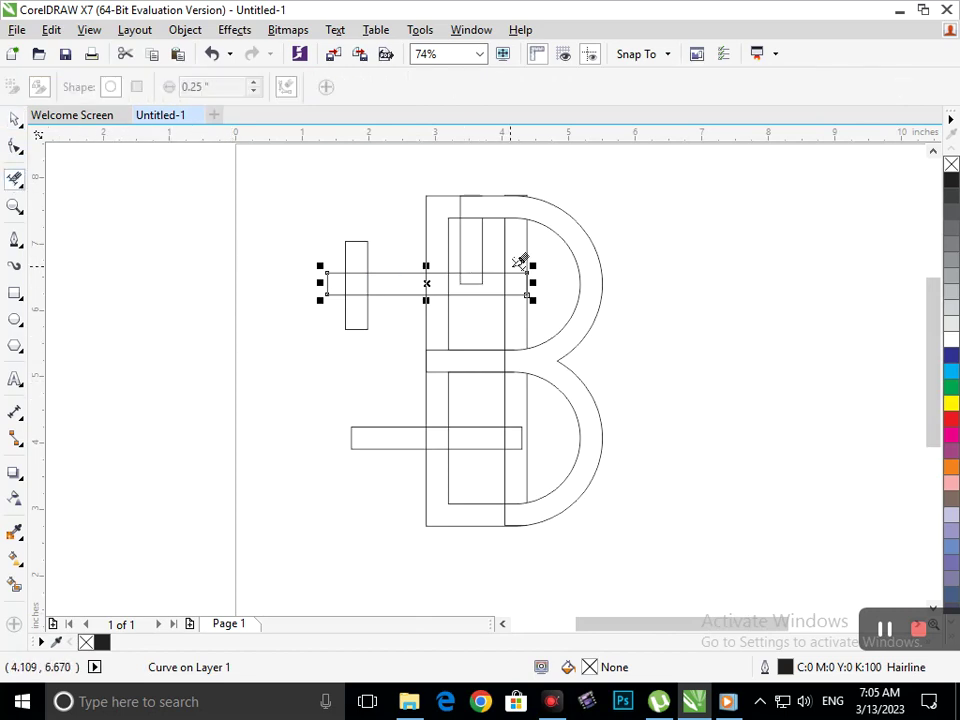
click(514, 321)
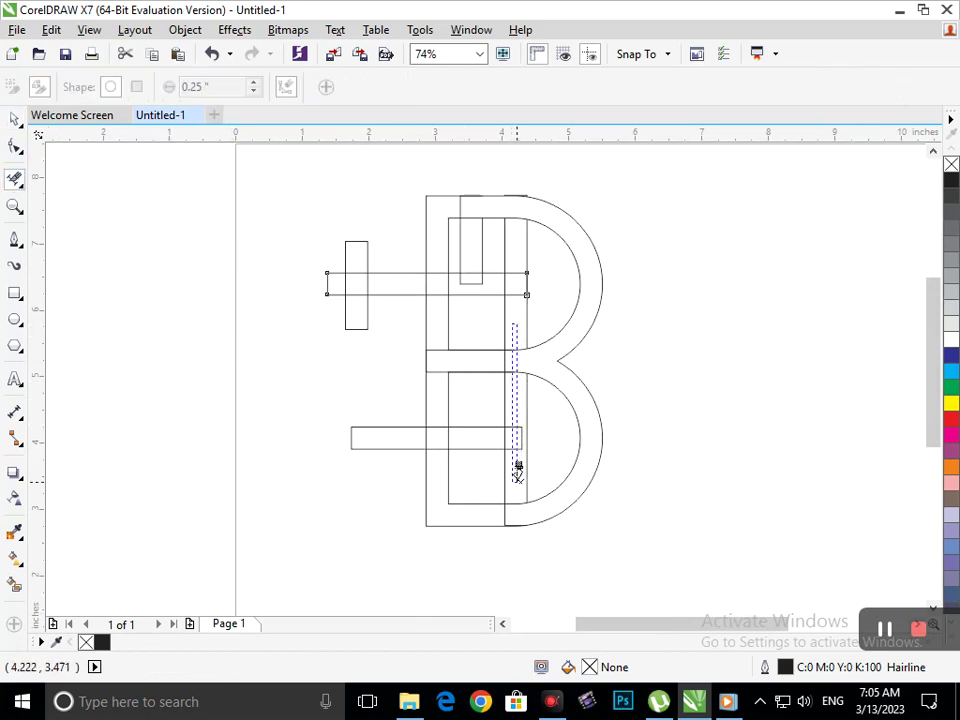
drag(515, 497, 516, 478)
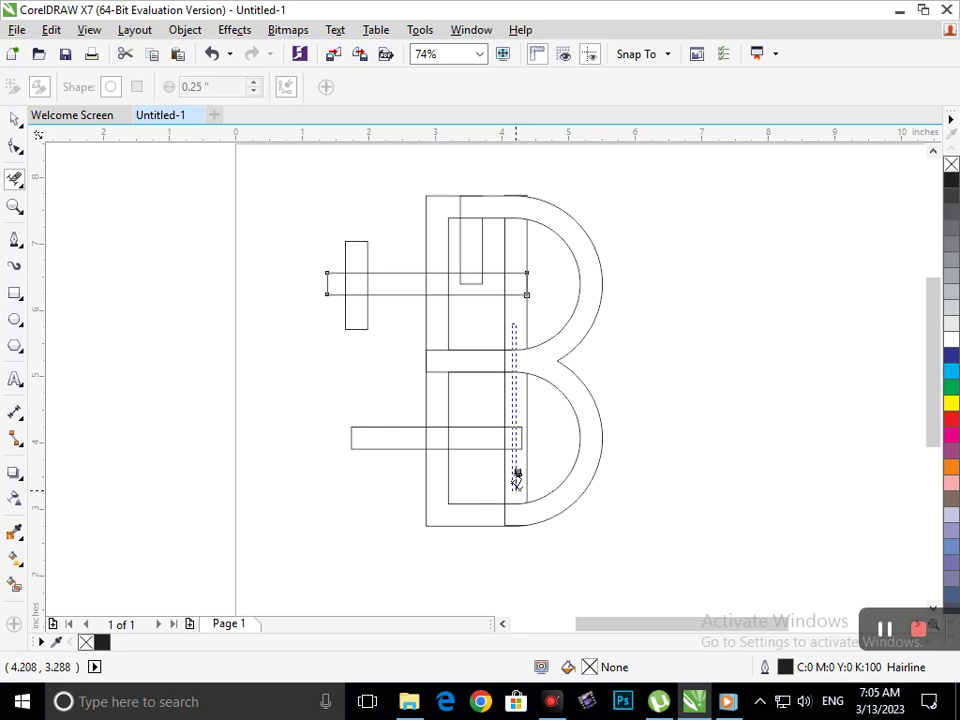
Draw a vertical rectangle about 3.14 in tall, place it over the long vertical bar and widen it to 0.333 in to match
mouse_move(516, 480)
mouse_down()
mouse_move(527, 434)
mouse_move(517, 324)
mouse_up()
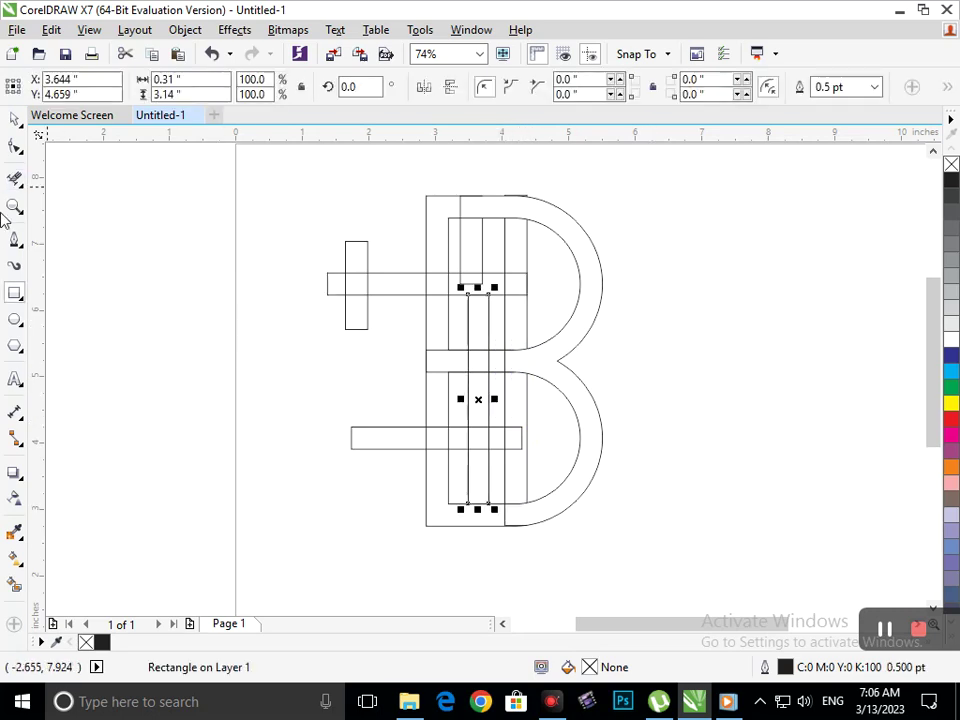
click(15, 118)
mouse_move(489, 478)
mouse_down()
mouse_move(534, 476)
mouse_move(500, 489)
mouse_up()
scroll(508, 499, up, 5)
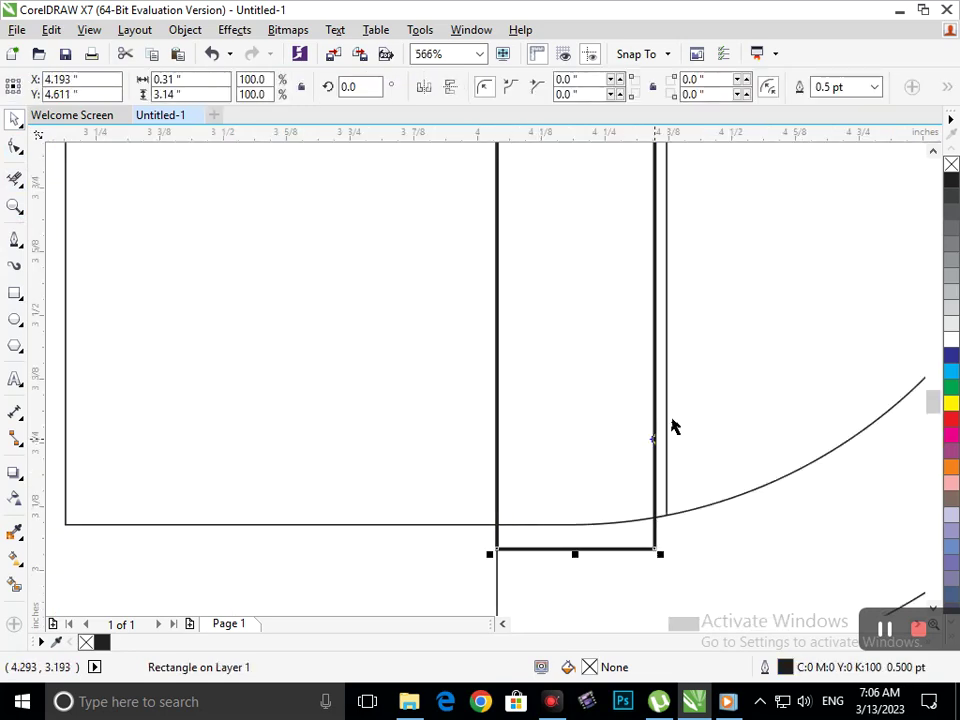
scroll(512, 403, down, 5)
scroll(512, 403, up, 6)
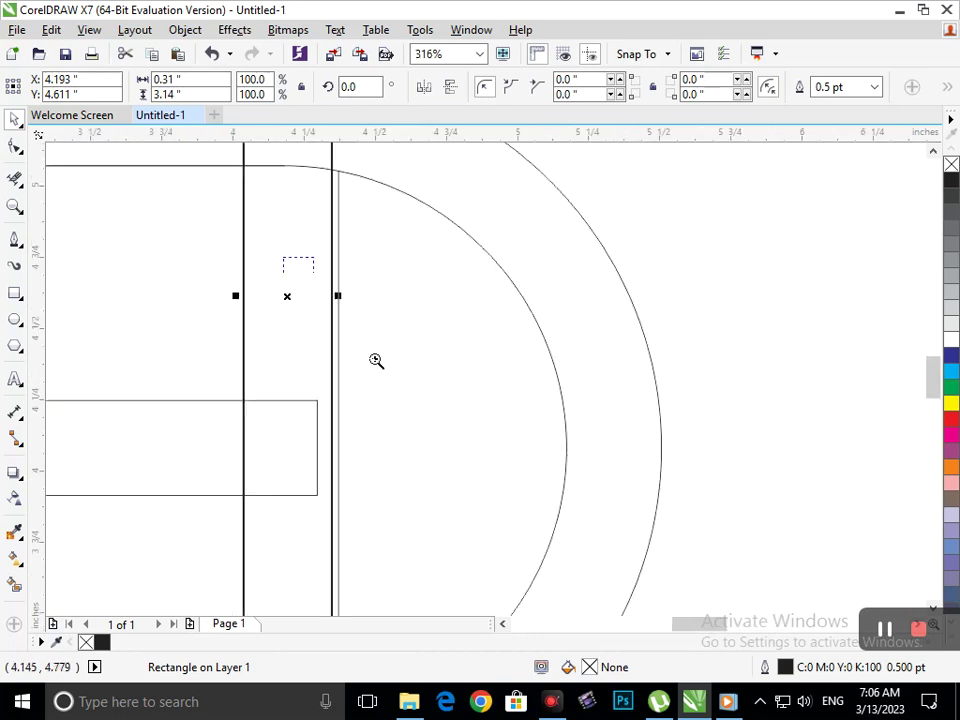
drag(390, 265, 403, 266)
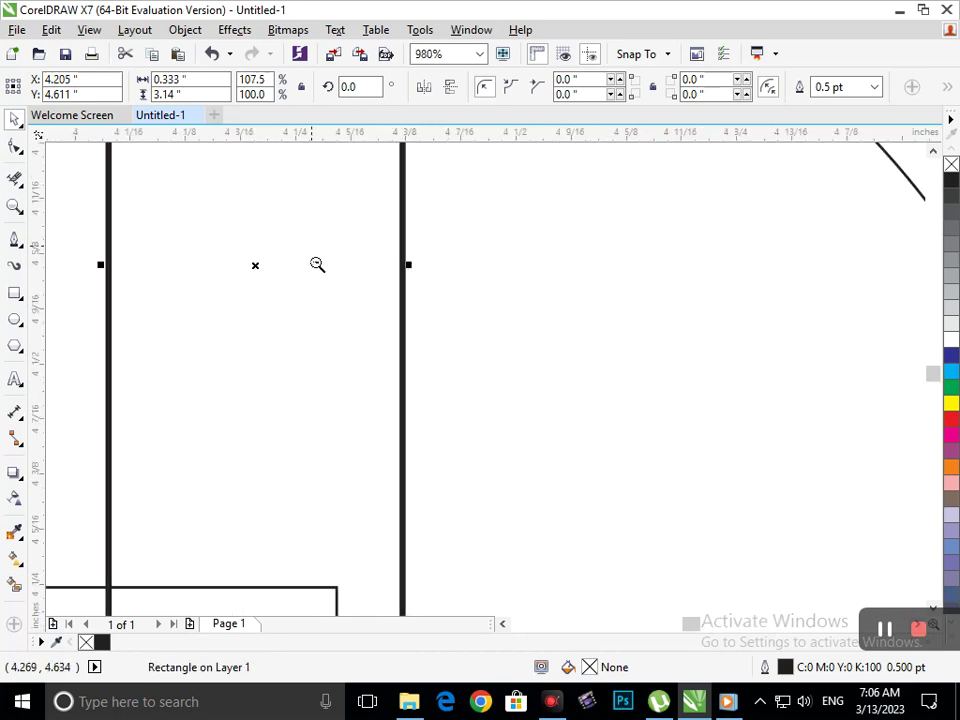
scroll(386, 304, down, 3)
scroll(335, 298, down, 4)
key(Escape)
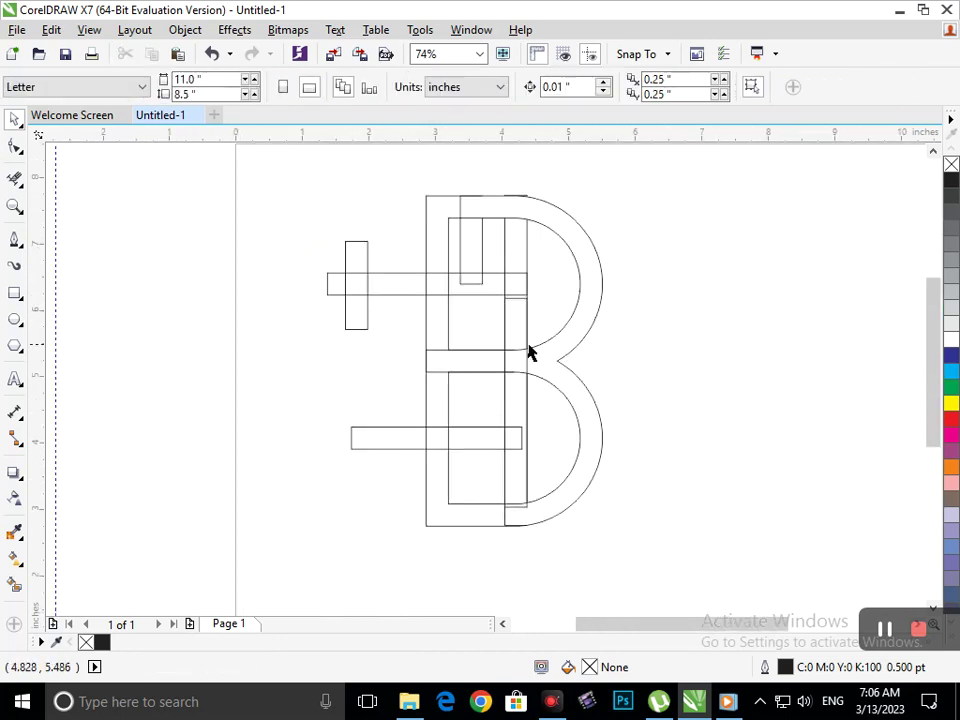
Move the new rectangle left below the short bar and stretch it down to the B's inner bottom edge, making it 3.162 in tall
drag(505, 349, 463, 337)
scroll(356, 401, up, 6)
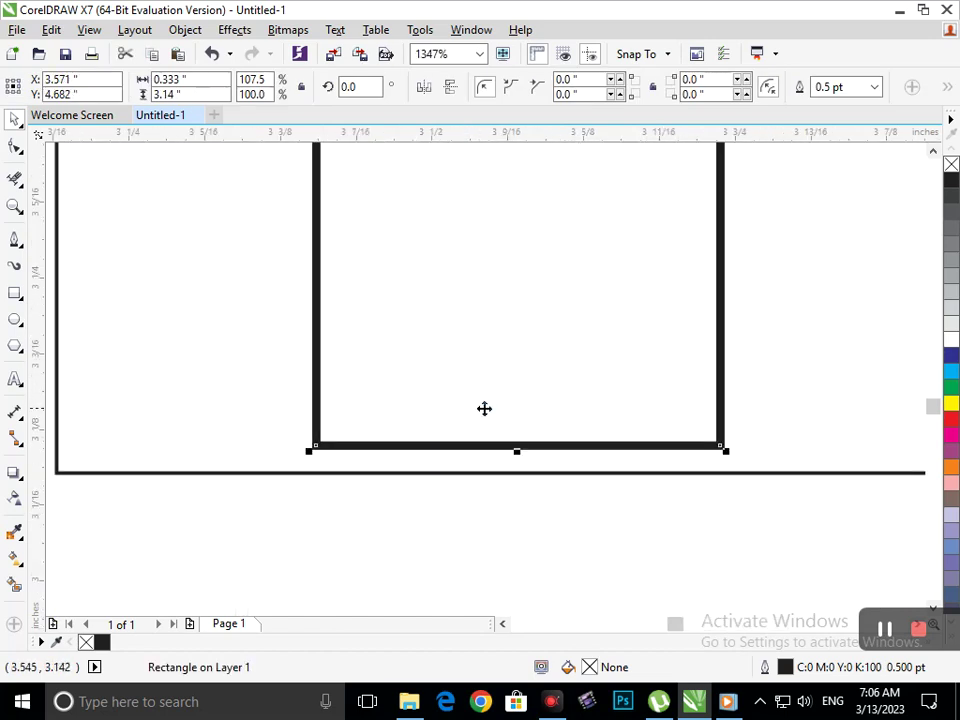
mouse_move(515, 450)
mouse_down()
mouse_move(510, 466)
mouse_move(520, 472)
mouse_up()
scroll(452, 426, down, 7)
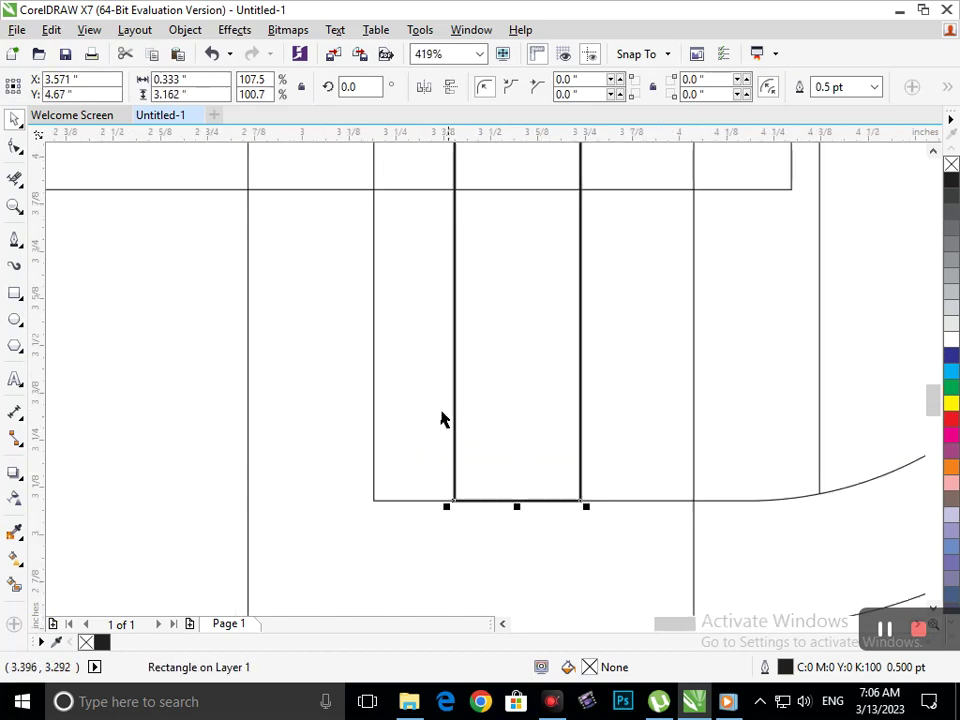
click(595, 405)
key(F2)
drag(409, 234, 534, 331)
key(F2)
drag(349, 300, 434, 341)
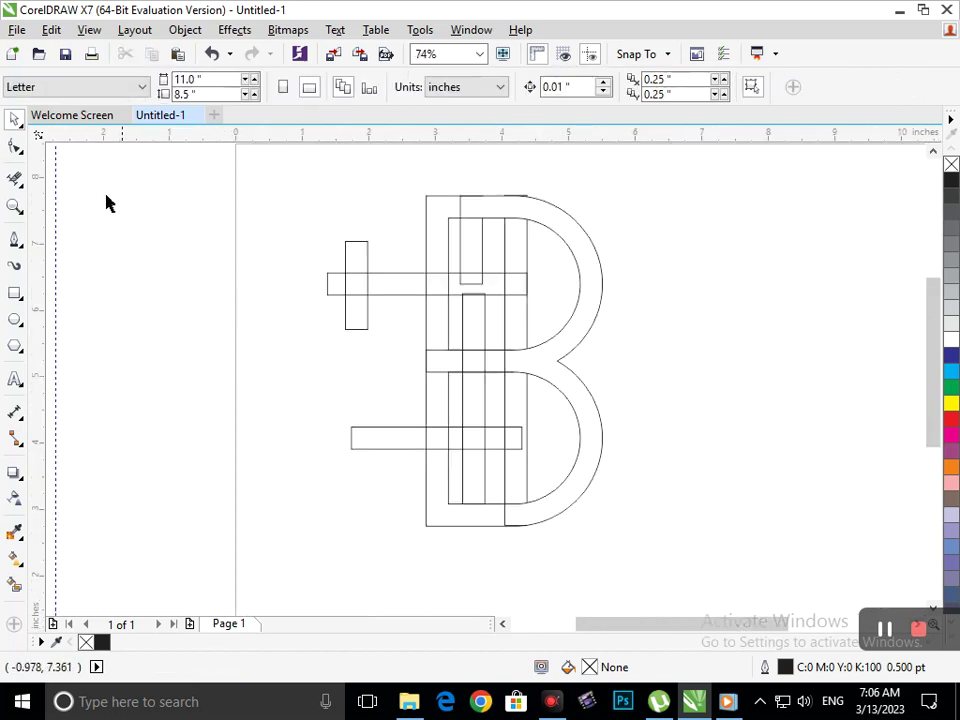
Stretch the lower horizontal bar's right end to the long vertical bar's right edge, making it 2.638 in wide
click(14, 179)
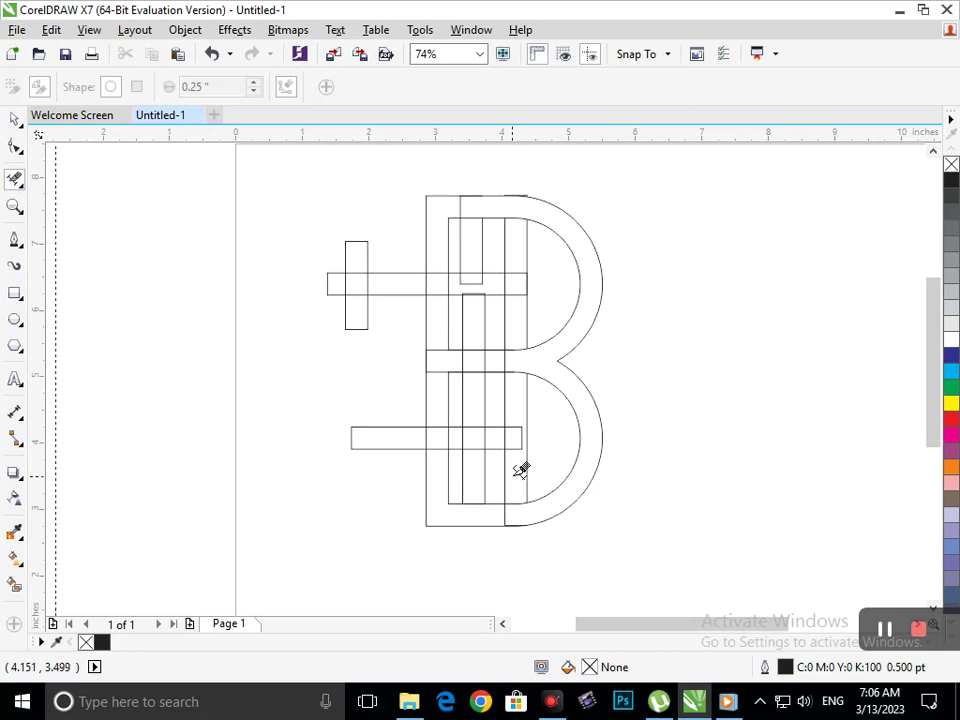
scroll(545, 452, up, 5)
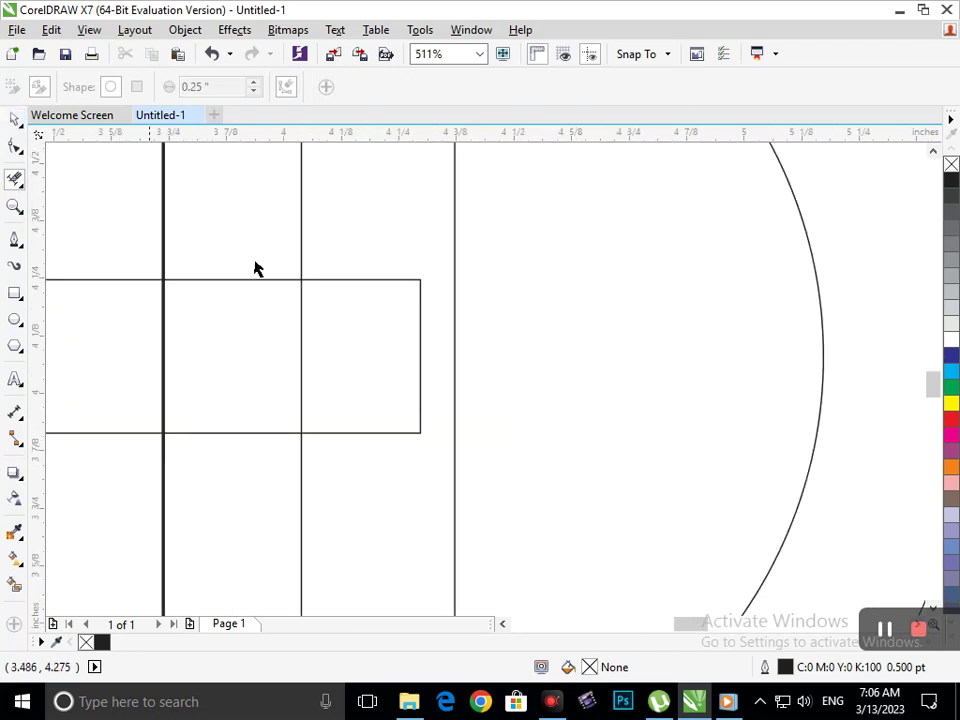
key(space)
click(421, 375)
click(423, 374)
click(421, 364)
drag(427, 358, 454, 358)
scroll(425, 390, down, 5)
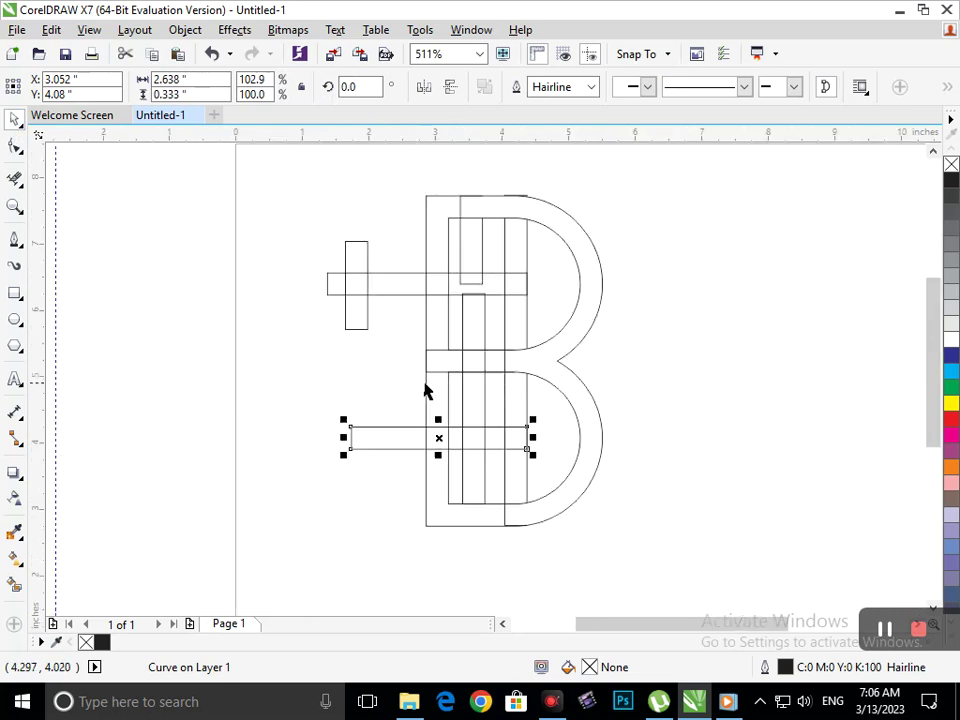
Delete the segments crossing inside the long bar's lower part, the middle vertical rectangle and the upper horizontal bar to open a T shape
click(16, 175)
mouse_move(506, 433)
mouse_down()
mouse_move(521, 456)
mouse_move(515, 494)
mouse_move(524, 506)
mouse_up()
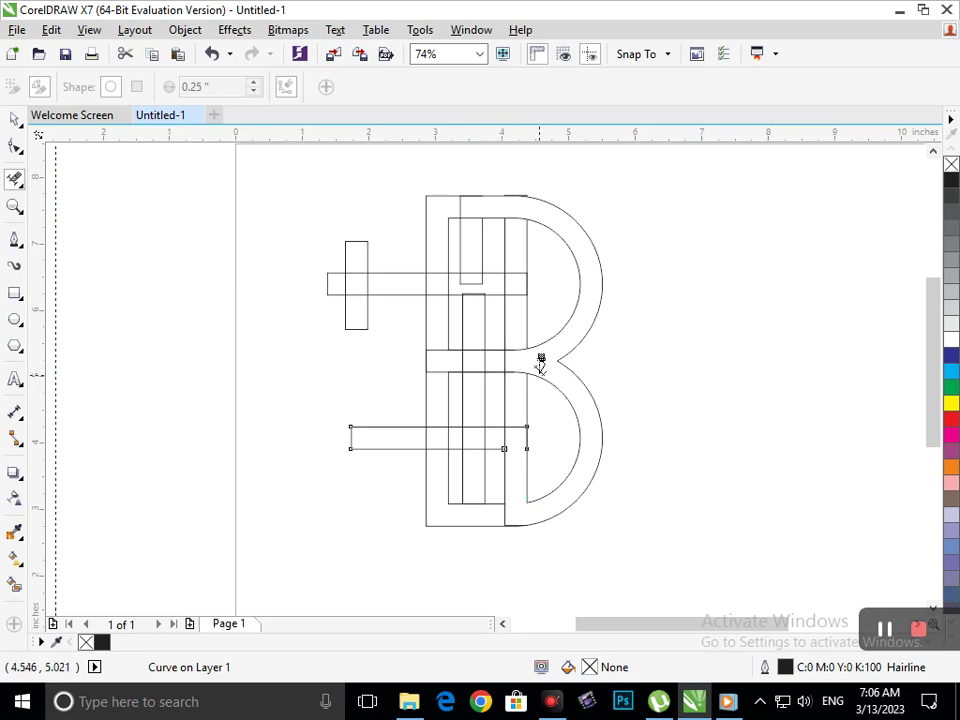
mouse_move(480, 308)
mouse_down()
mouse_move(476, 467)
mouse_move(484, 473)
mouse_up()
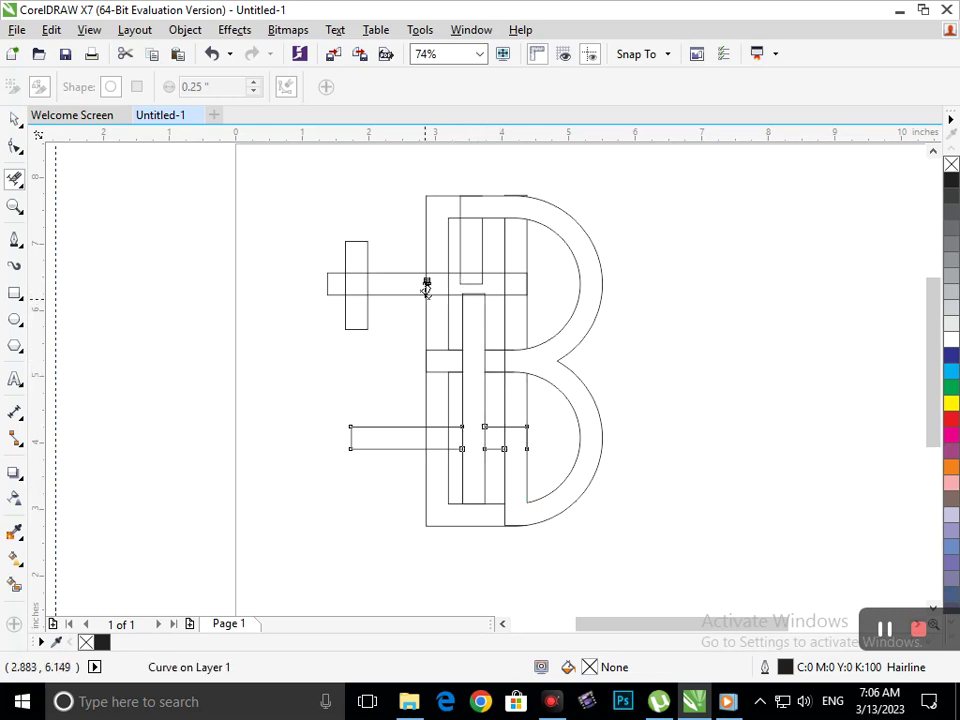
mouse_move(388, 282)
mouse_down()
mouse_move(508, 276)
mouse_move(478, 279)
mouse_up()
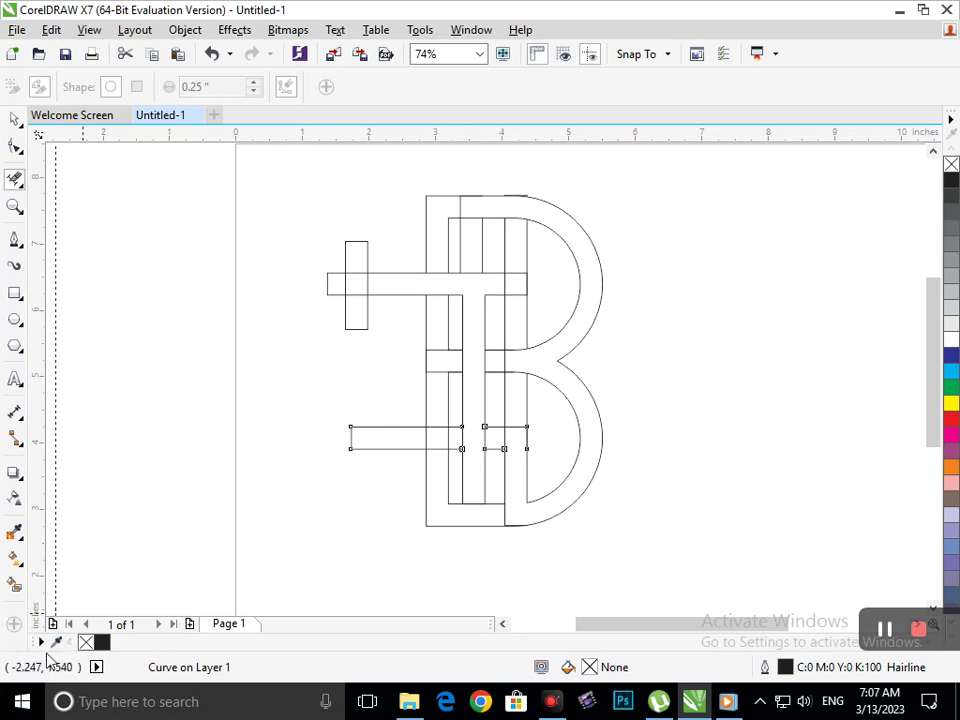
Smart-fill the T shape, the B's bowls and the crossbar's right end with blue-grey and a 0.5 pt black outline
click(14, 589)
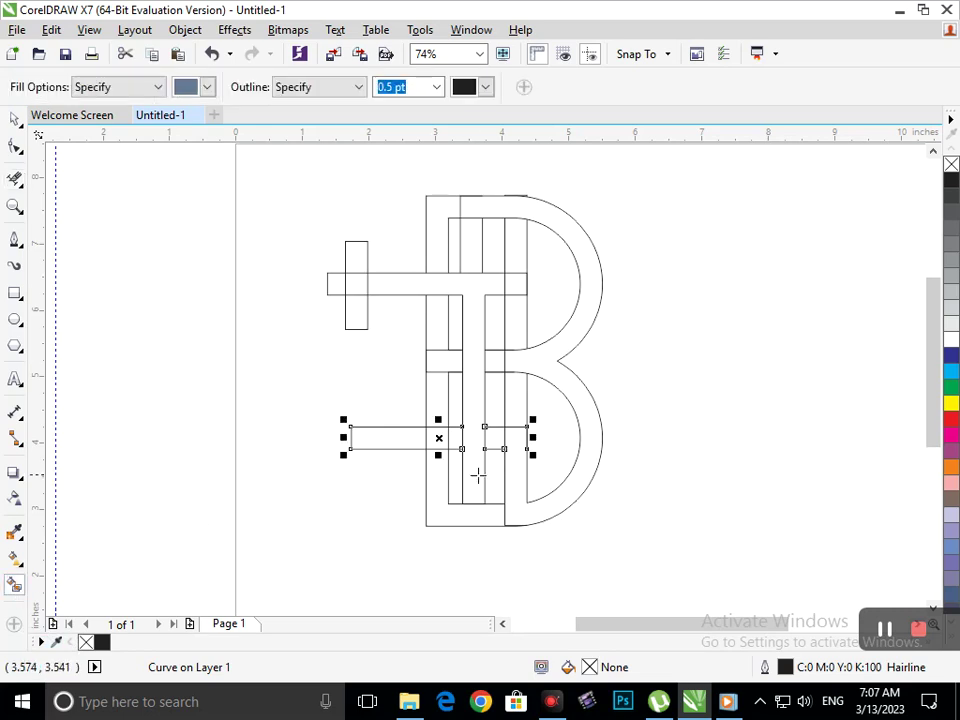
click(482, 479)
click(555, 500)
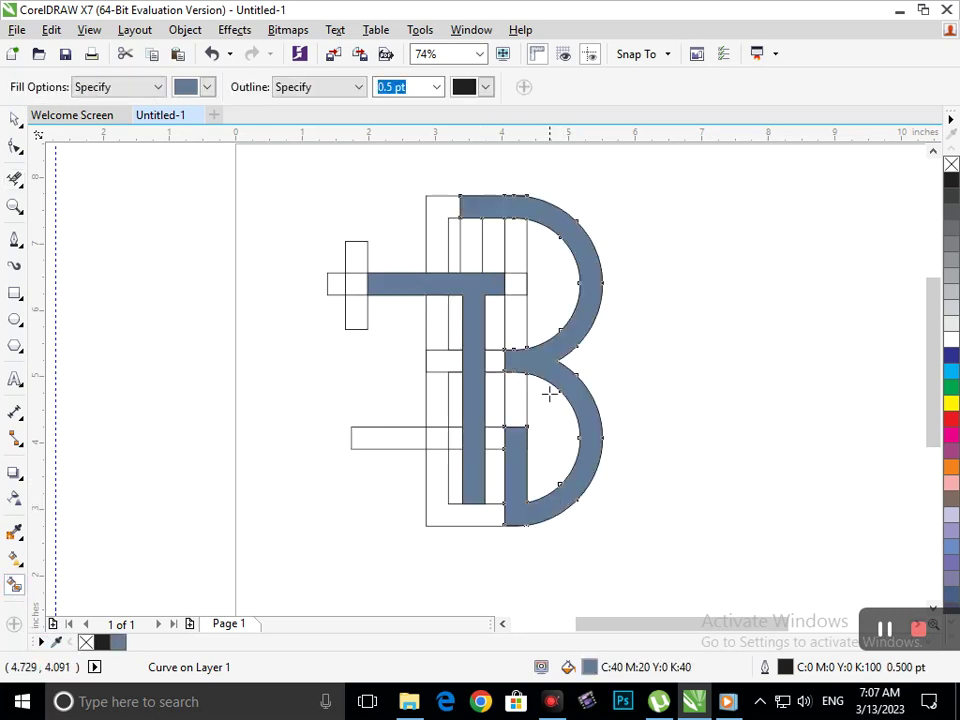
click(517, 287)
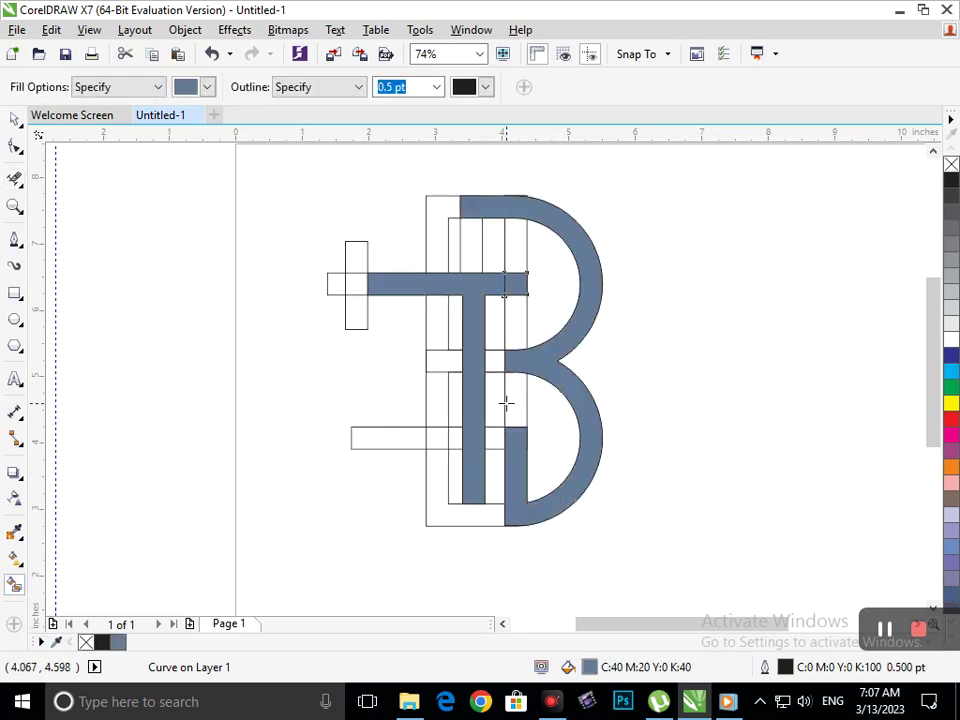
click(13, 118)
key(shift+F4)
scroll(562, 492, up, 2)
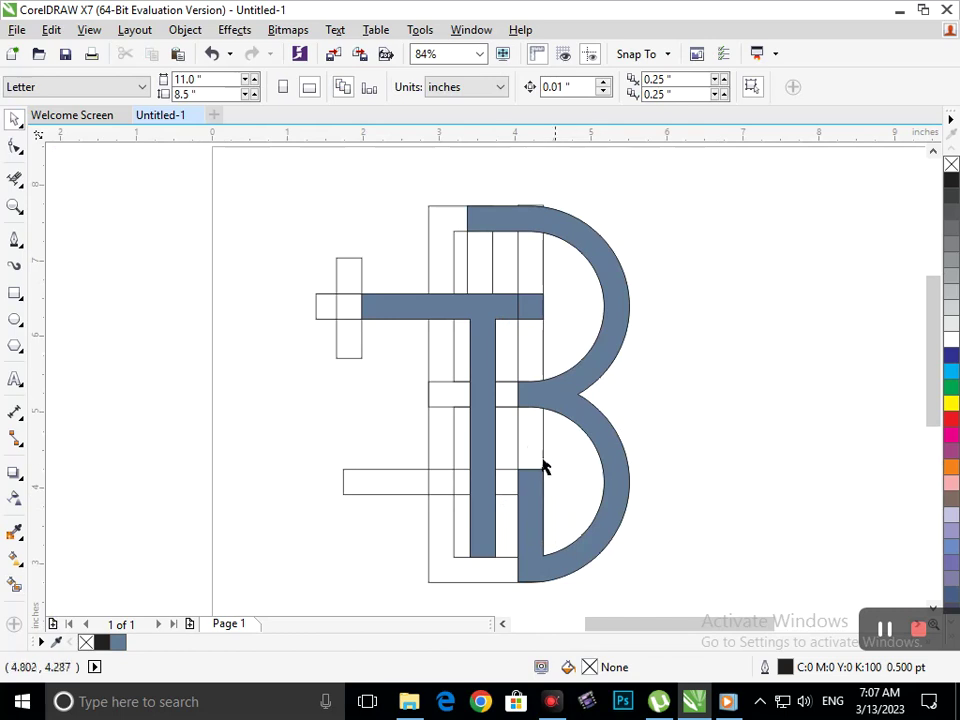
Weld the filled B, the T and the crossbar's right end into a single shape
scroll(472, 418, down, 2)
click(484, 421)
drag(422, 422, 540, 422)
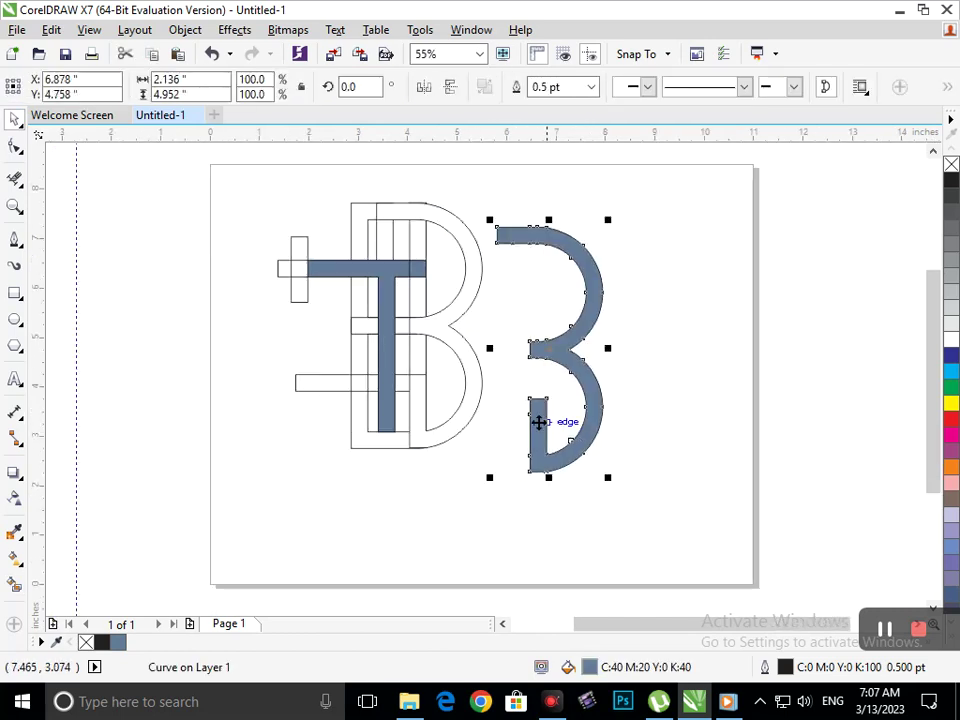
key(ctrl+z)
shift+click(416, 266)
shift+click(385, 270)
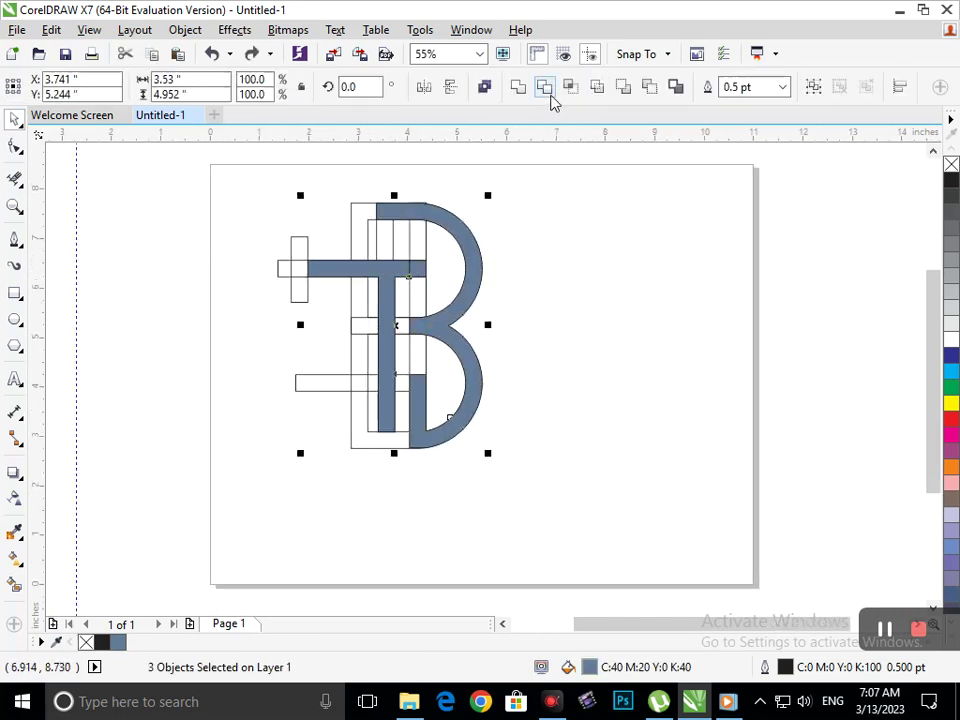
click(520, 88)
Move the welded TB shape to the right, clear of the construction outlines
drag(467, 345, 575, 370)
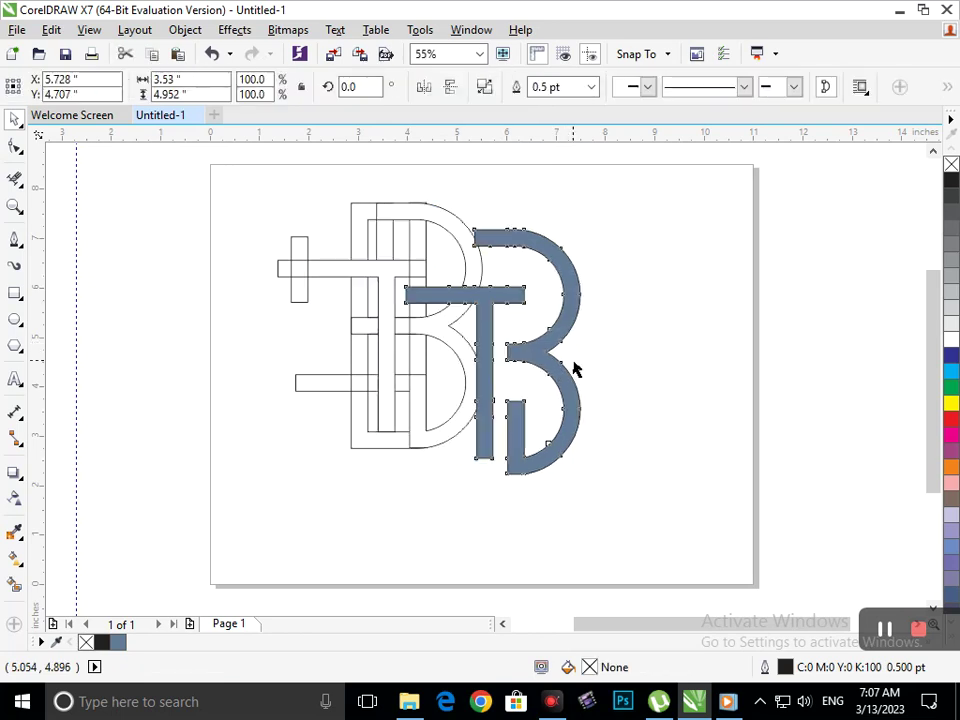
key(ctrl+z)
drag(447, 398, 681, 360)
Delete all the leftover construction outlines and move the TB shape back to the middle of the page
click(290, 275)
drag(242, 186, 512, 460)
key(Delete)
drag(625, 404, 440, 477)
click(630, 482)
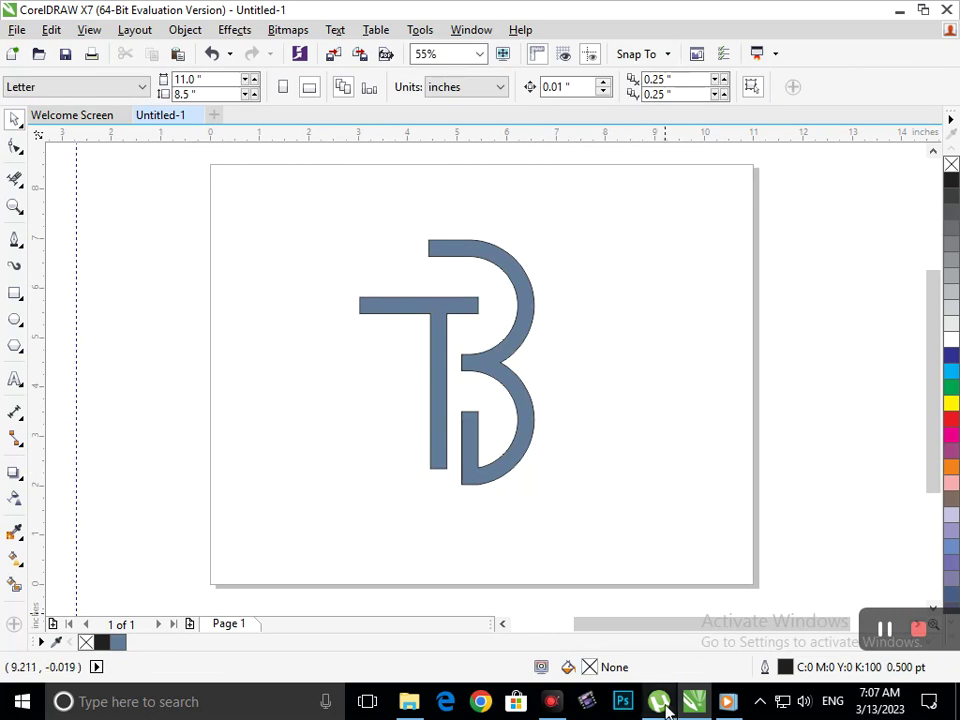
Break the welded curve apart so that the T and the B are separate shapes
click(494, 383)
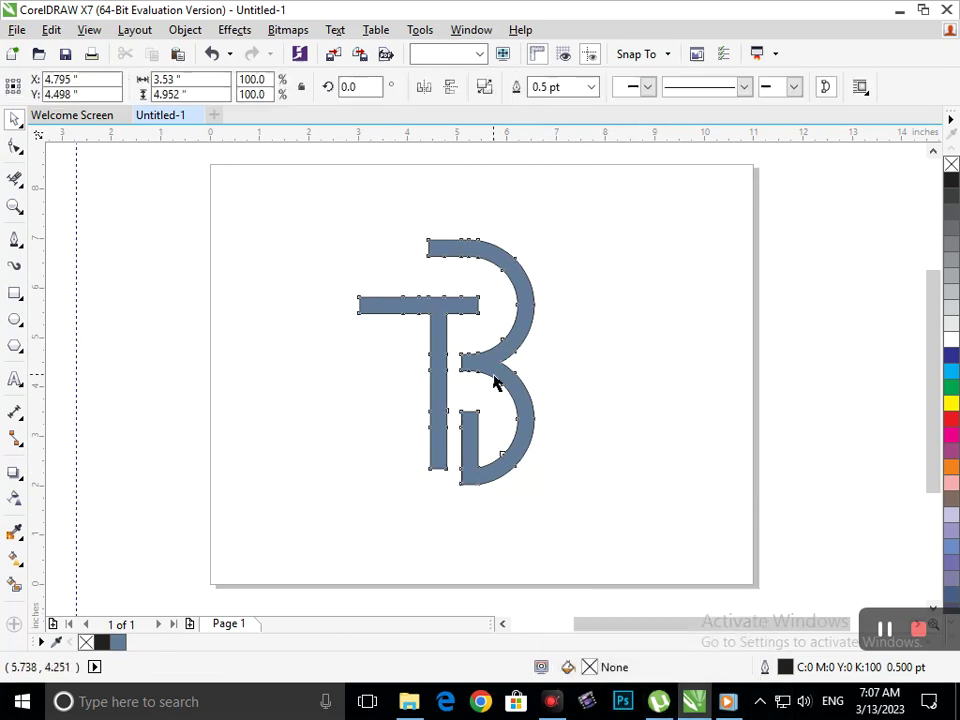
click(196, 31)
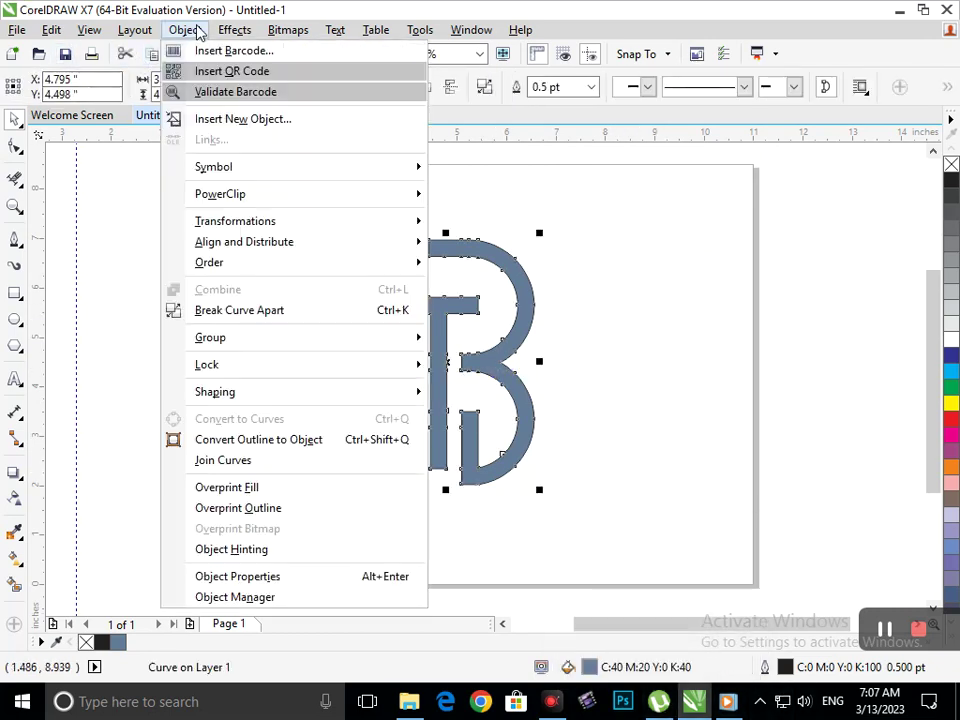
click(52, 31)
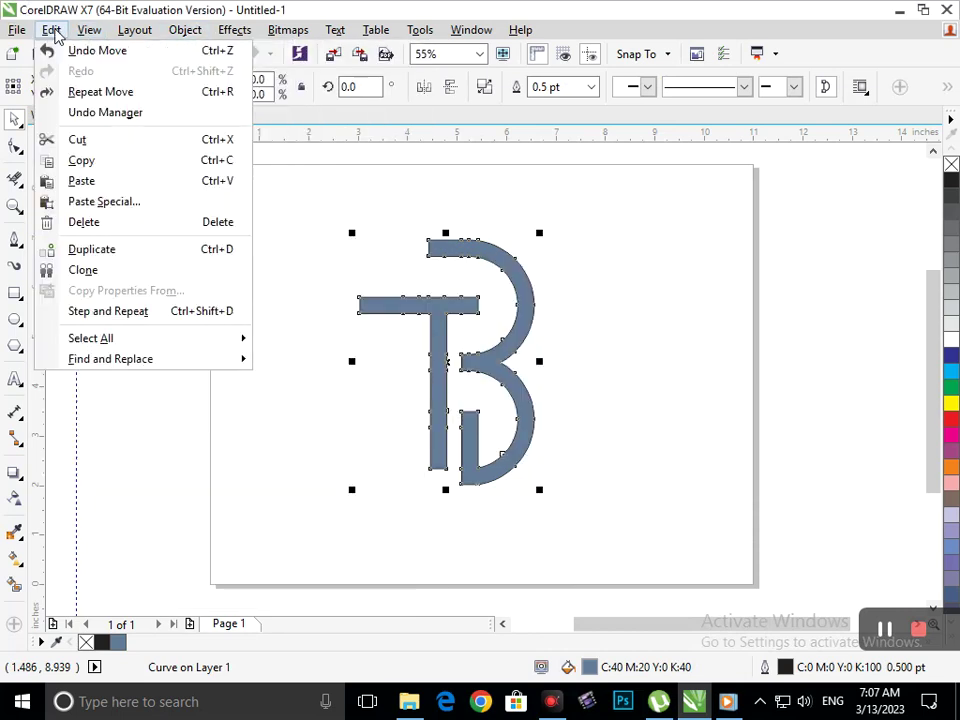
click(261, 60)
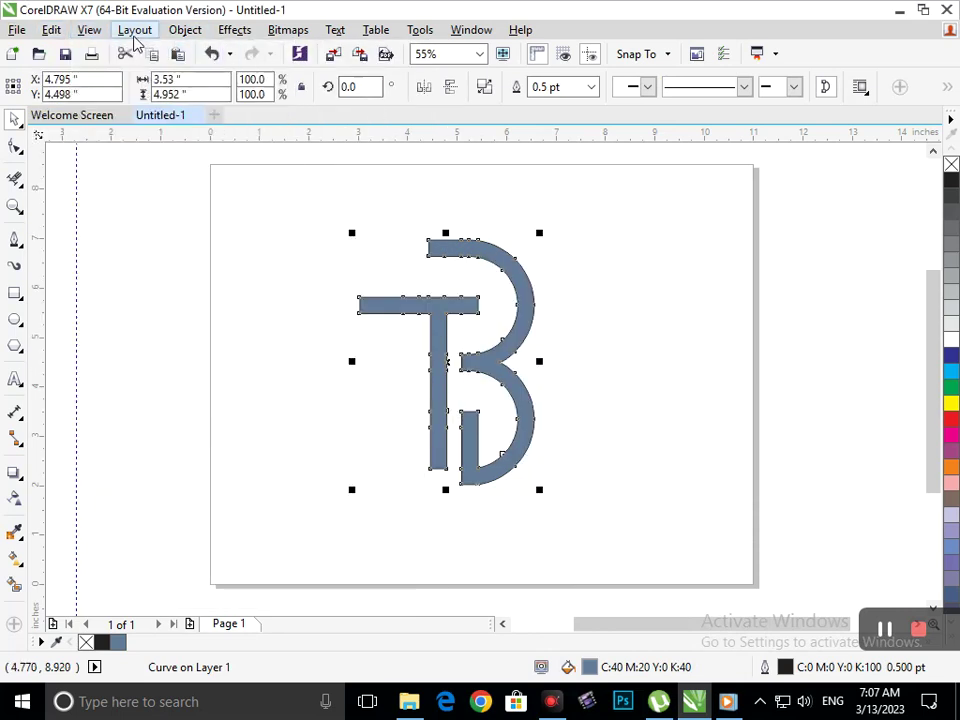
click(186, 31)
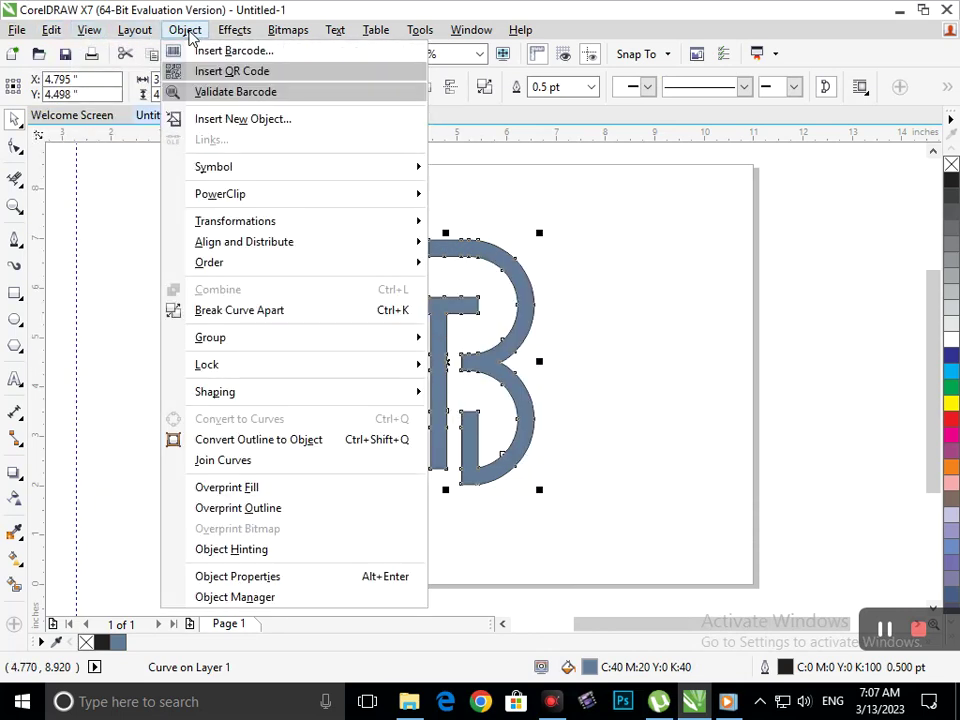
click(250, 311)
click(425, 368)
drag(425, 368, 315, 362)
key(ctrl+z)
click(633, 368)
Convert the left end edge of the B's top arm to a curve and bulge it outward into a rounded cap
drag(381, 212, 508, 274)
key(F3)
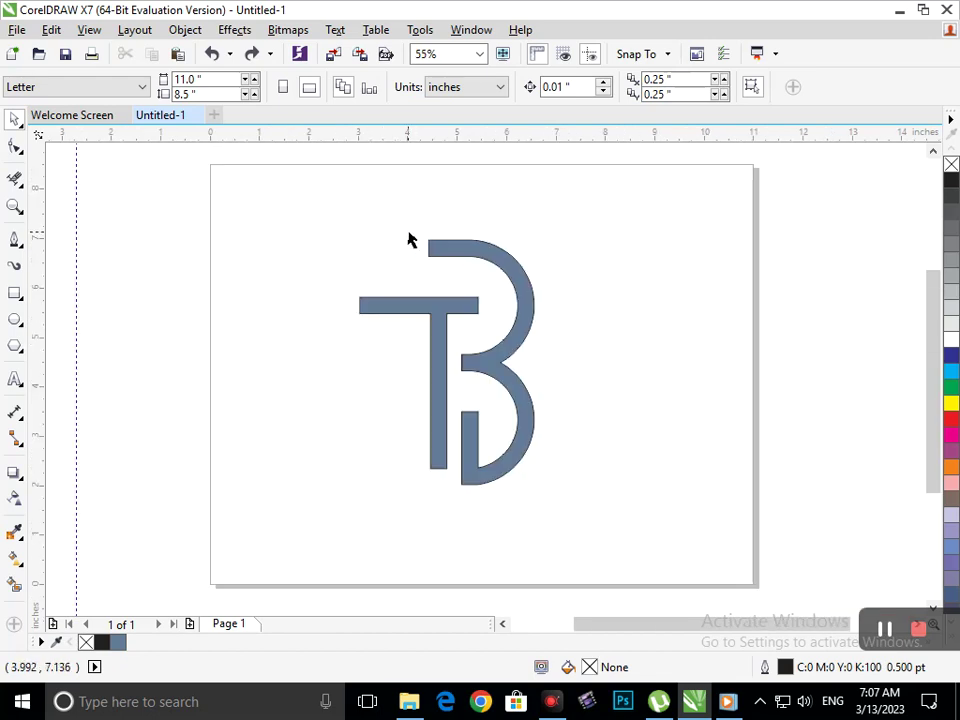
drag(409, 240, 506, 300)
drag(266, 240, 437, 364)
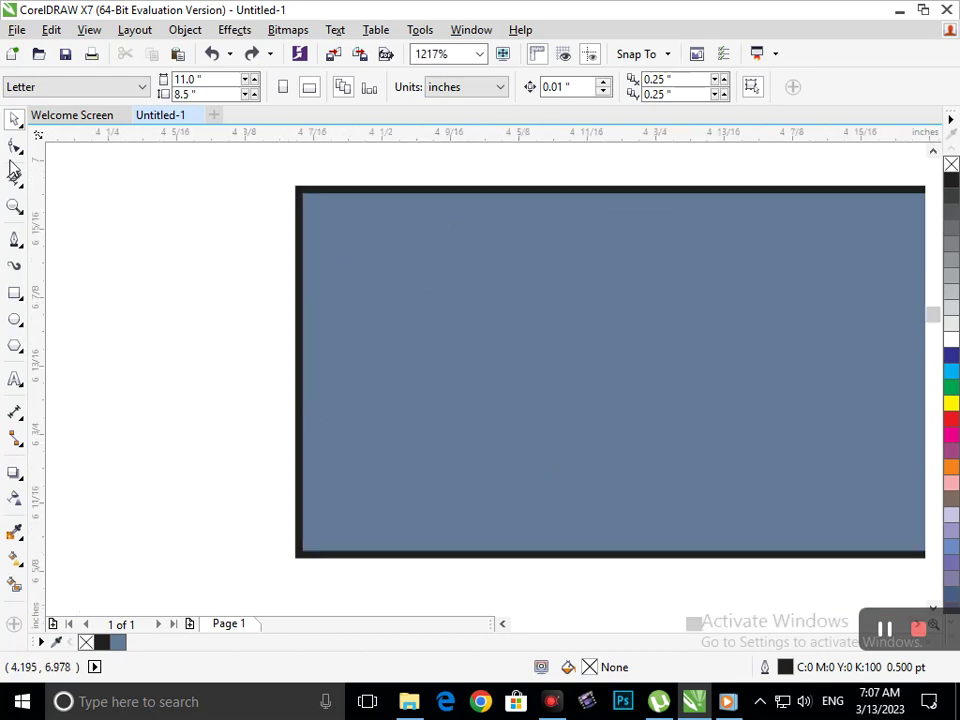
click(15, 148)
click(300, 377)
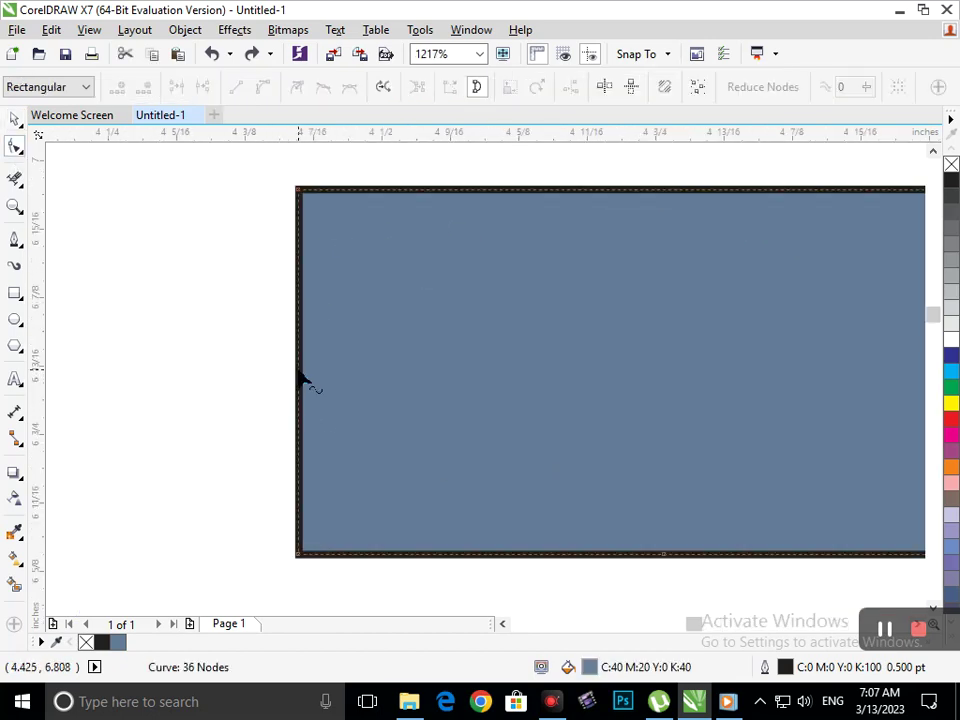
mouse_move(298, 191)
mouse_down()
mouse_move(283, 208)
mouse_move(250, 215)
mouse_move(298, 191)
mouse_up()
drag(293, 321, 155, 340)
drag(300, 437, 130, 400)
drag(156, 342, 142, 252)
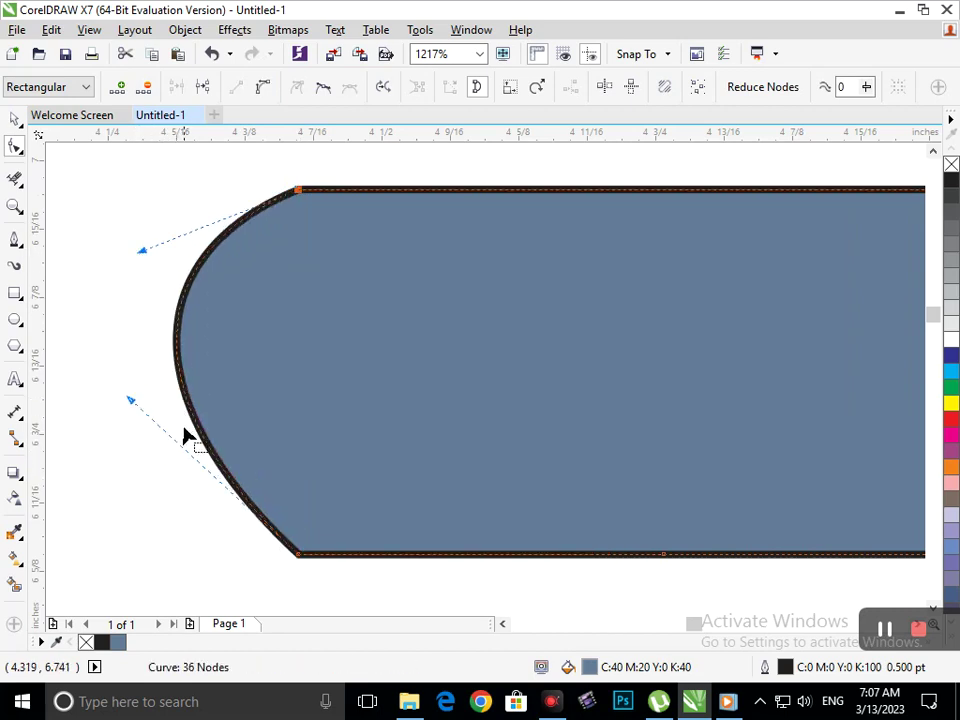
Convert the top edge of the B's short lower stem to a curve and arch it upward into a rounded cap
scroll(185, 460, down, 2)
scroll(289, 394, down, 3)
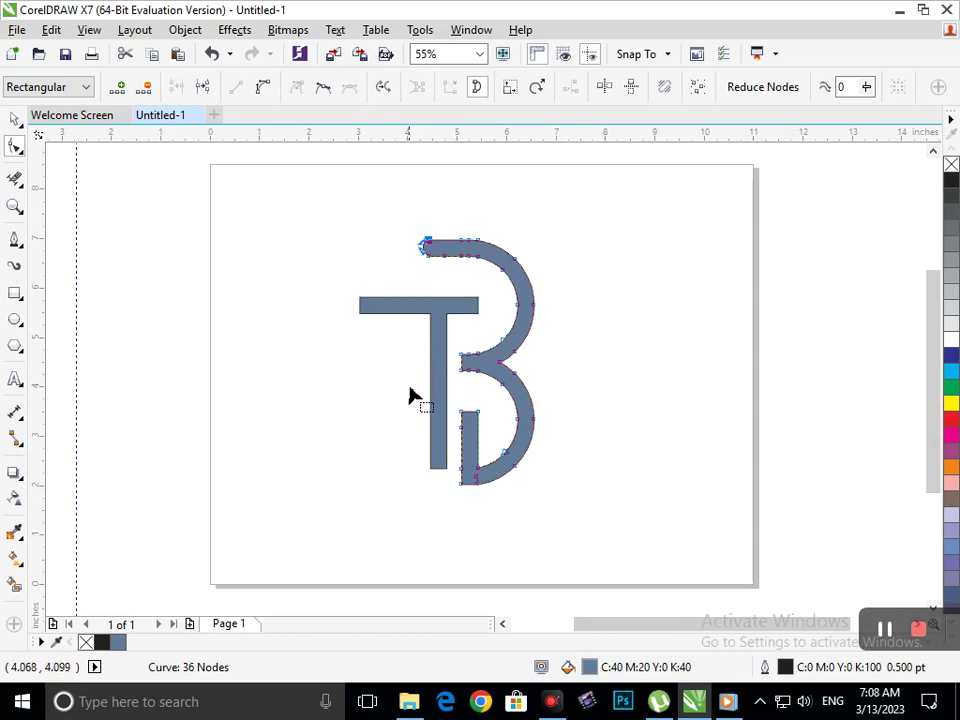
scroll(456, 394, up, 4)
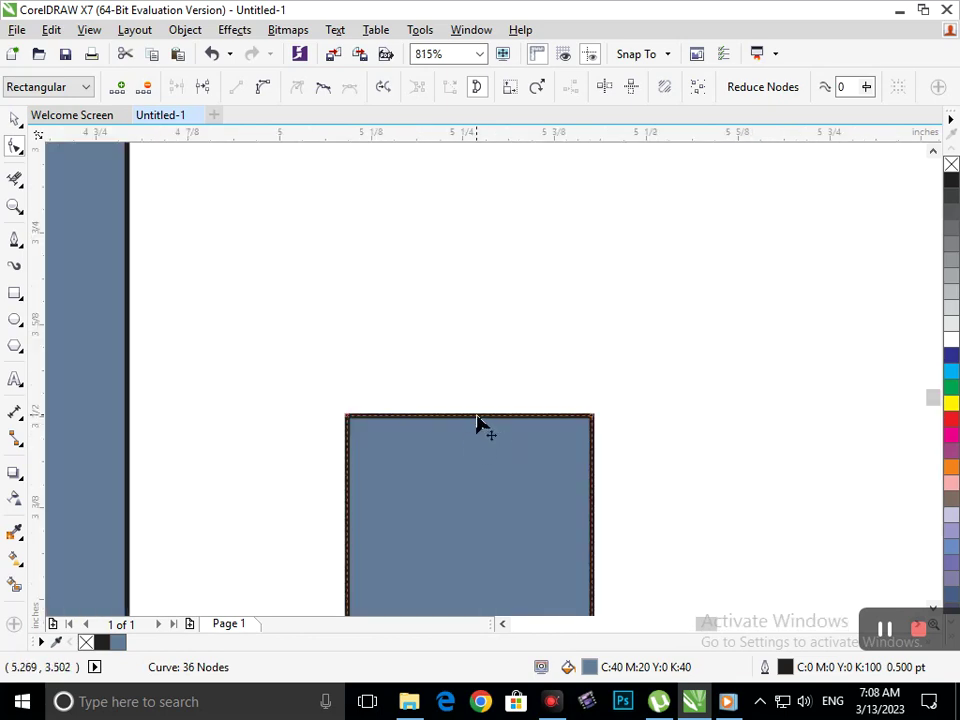
click(477, 418)
click(416, 479)
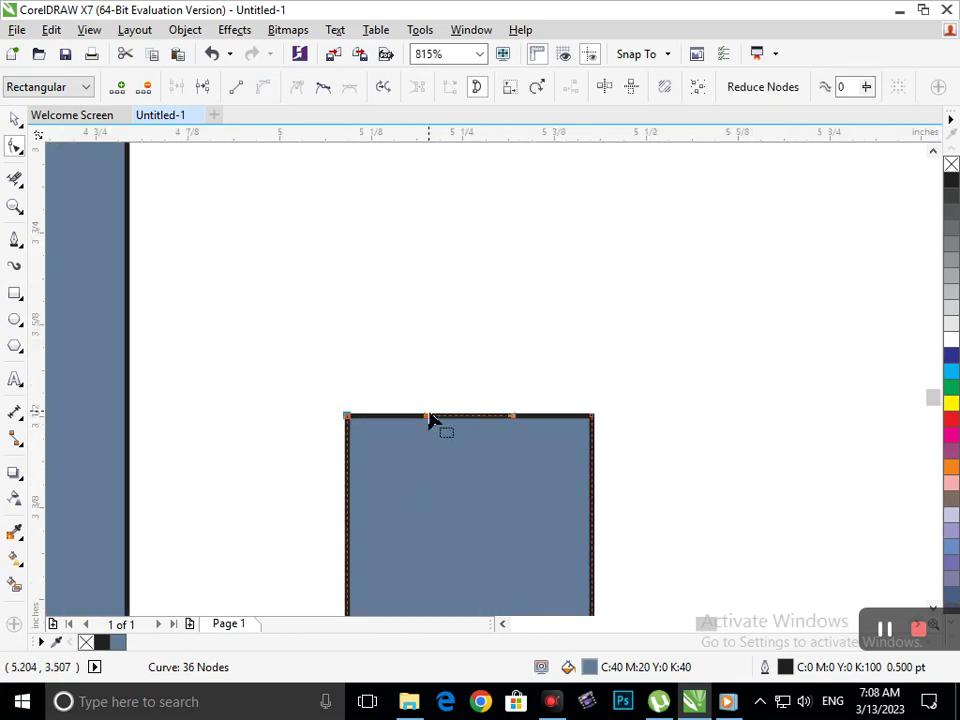
drag(424, 421, 451, 302)
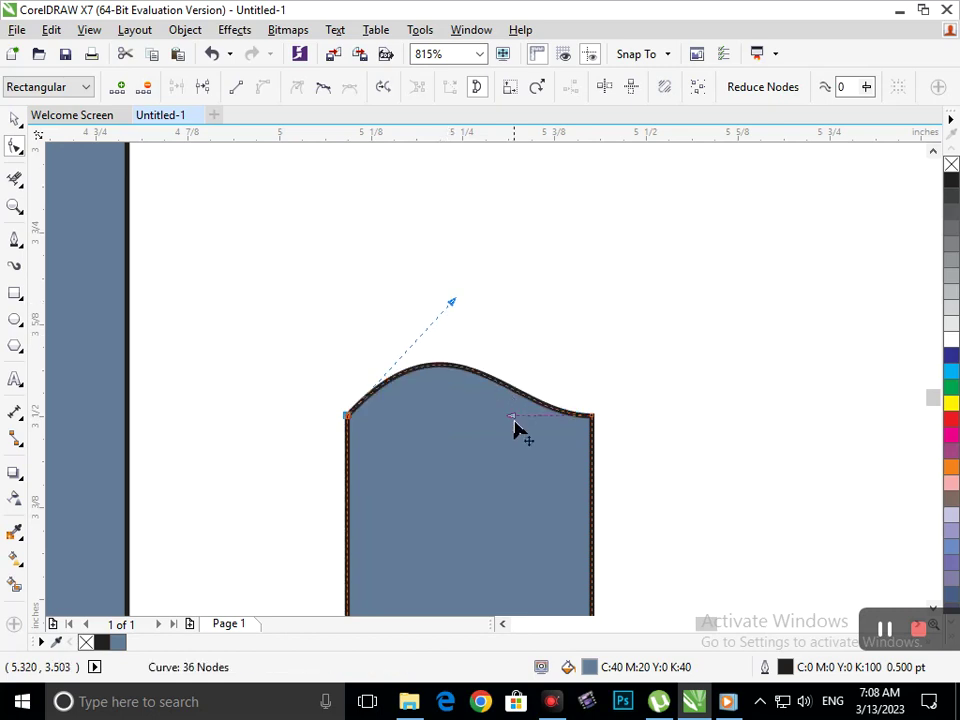
drag(513, 426, 521, 338)
Convert the left end edge of the B's middle arm to a curve and bulge it outward into a rounded cap
scroll(259, 296, down, 5)
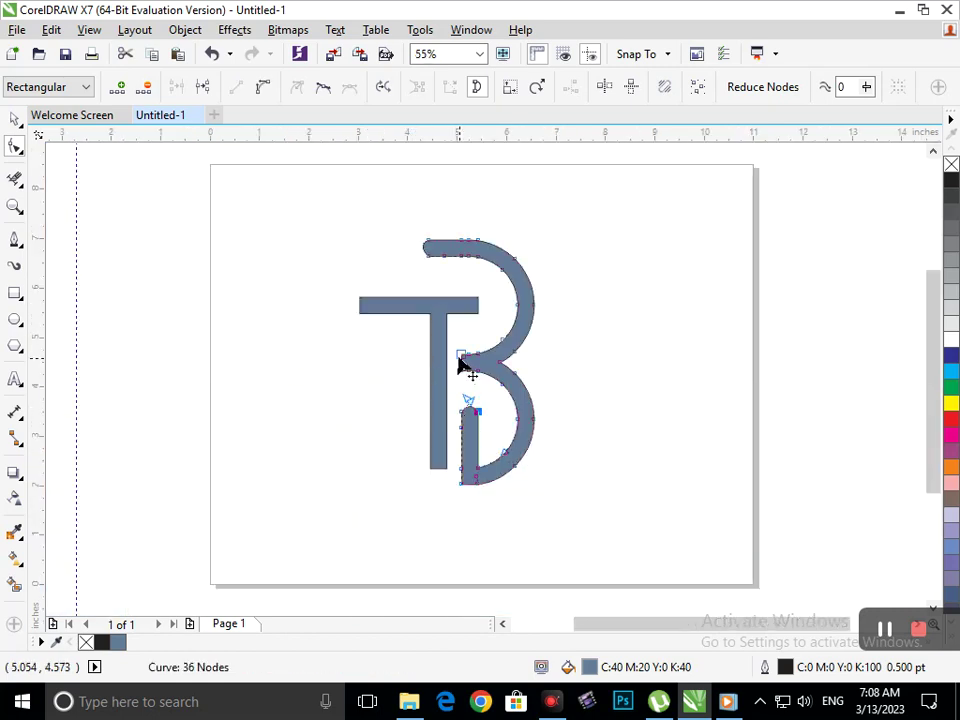
scroll(540, 422, up, 3)
click(338, 338)
click(262, 86)
drag(340, 316, 296, 345)
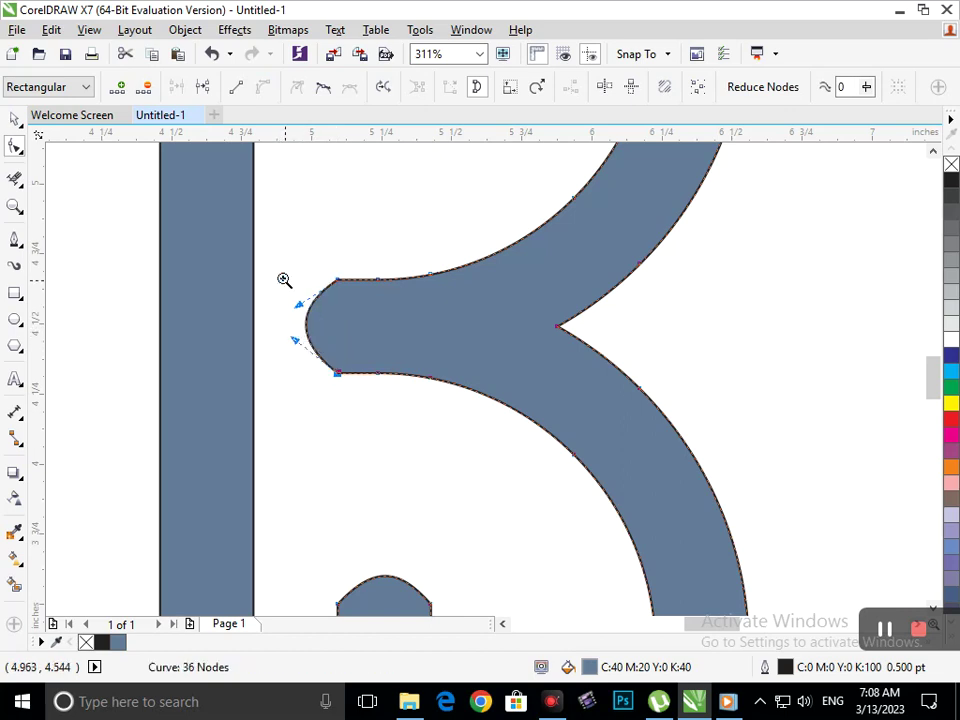
Convert the left end edge of the T's crossbar to a curve and bulge it outward into a rounded cap
key(shift+F4)
scroll(410, 300, up, 3)
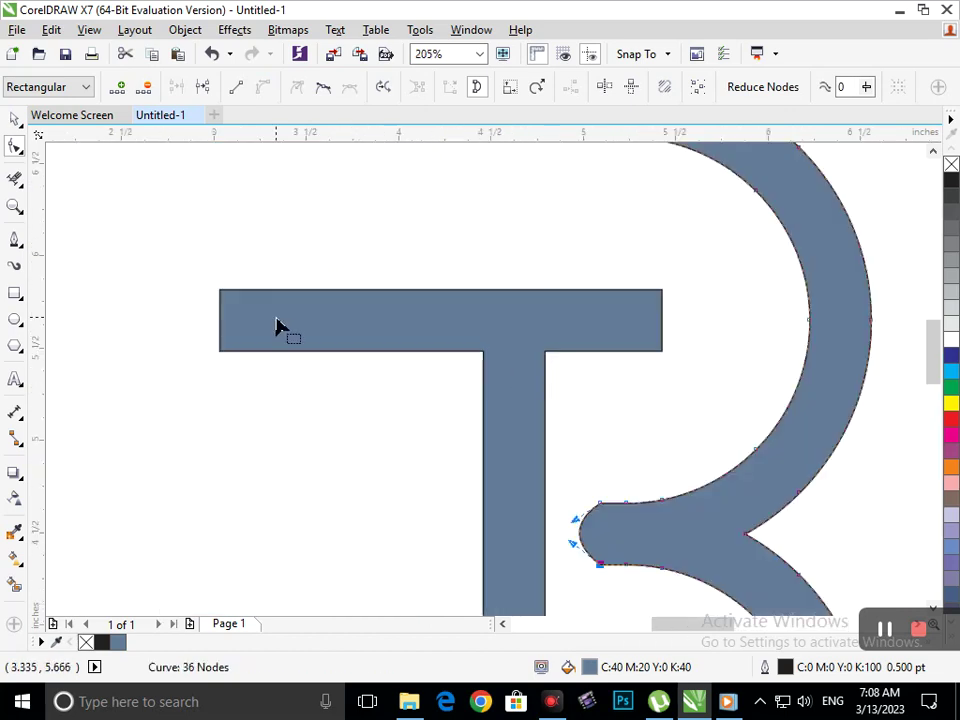
click(265, 326)
click(220, 324)
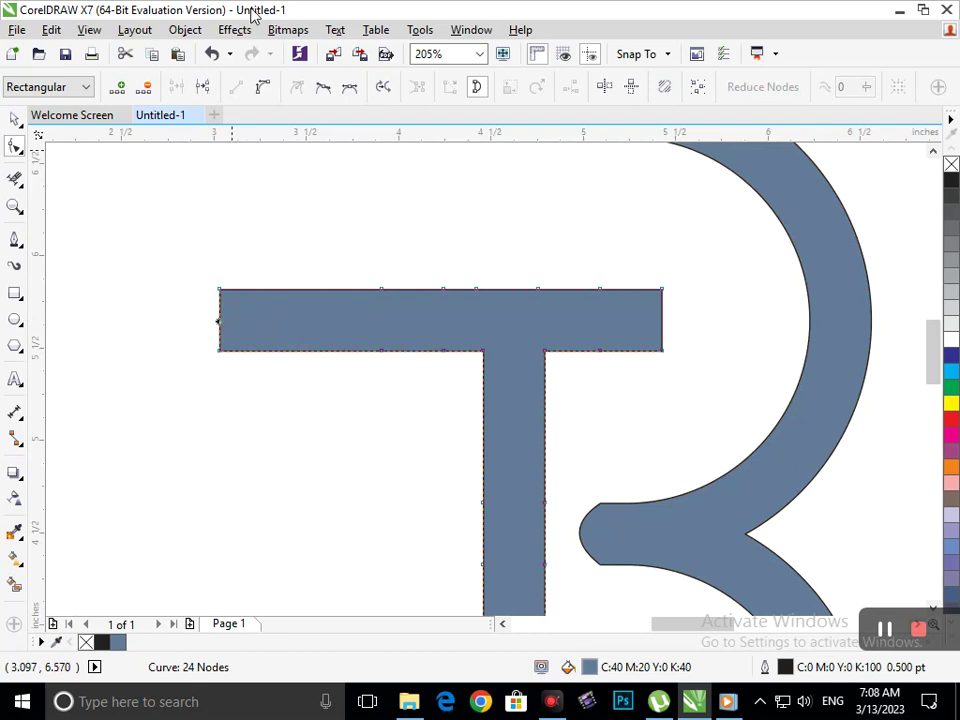
click(262, 87)
drag(221, 317, 193, 336)
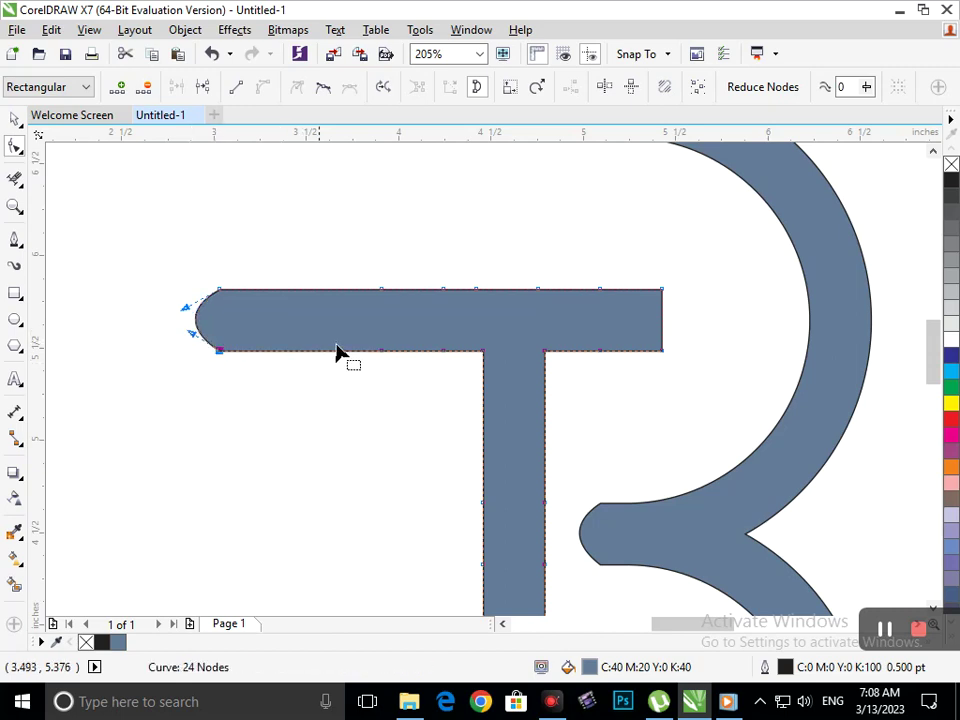
Convert the right end edge of the T's crossbar to a curve and bulge it outward into a rounded cap
scroll(659, 313, up, 4)
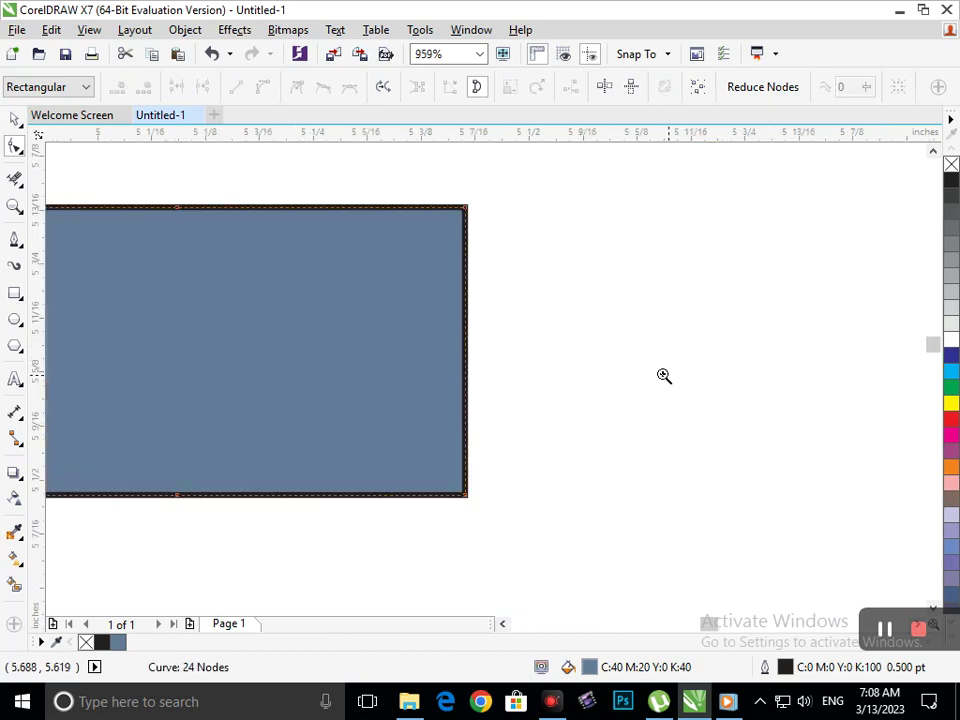
scroll(483, 357, up, 1)
scroll(463, 352, down, 1)
click(484, 370)
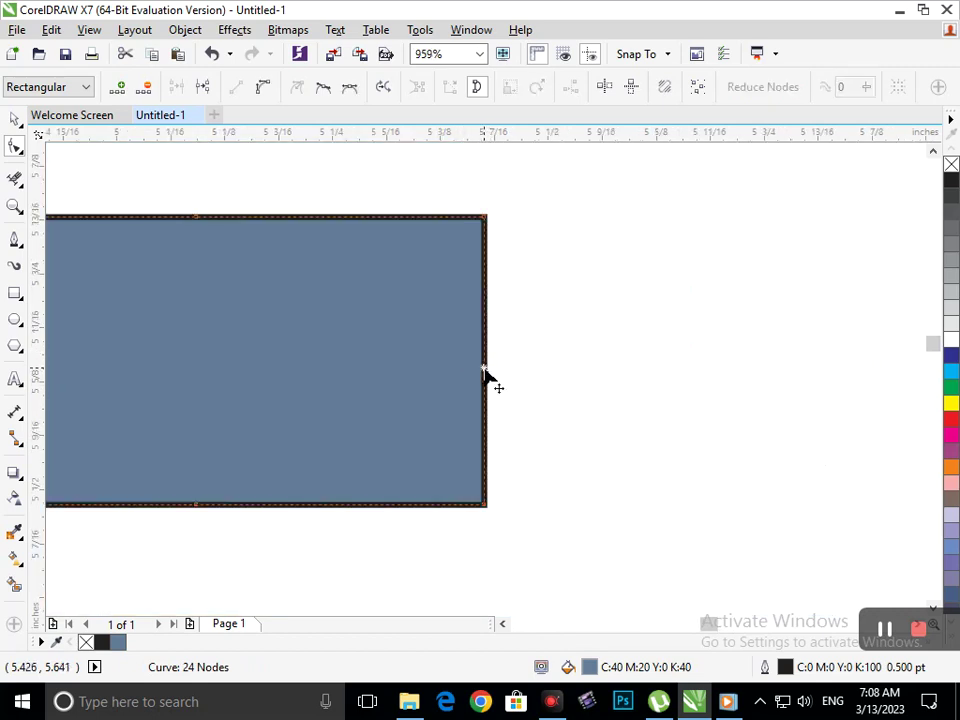
click(263, 89)
drag(487, 315, 714, 325)
drag(484, 420, 582, 480)
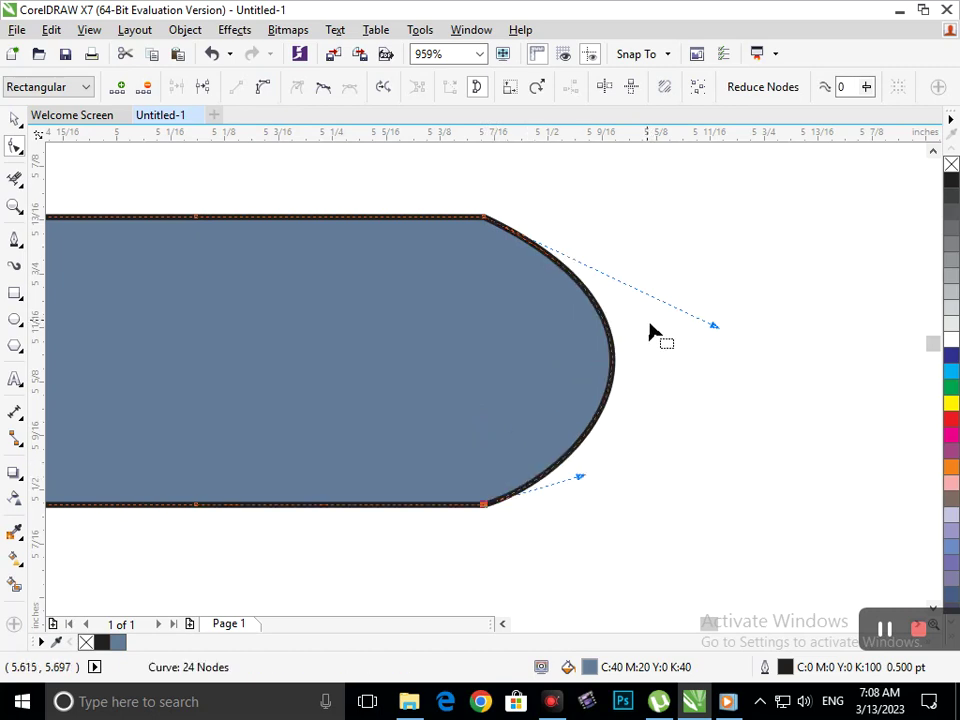
drag(720, 332, 713, 343)
Convert the bottom edge of the T's stem to a curve and bow it downward into a rounded cap
scroll(495, 383, down, 1)
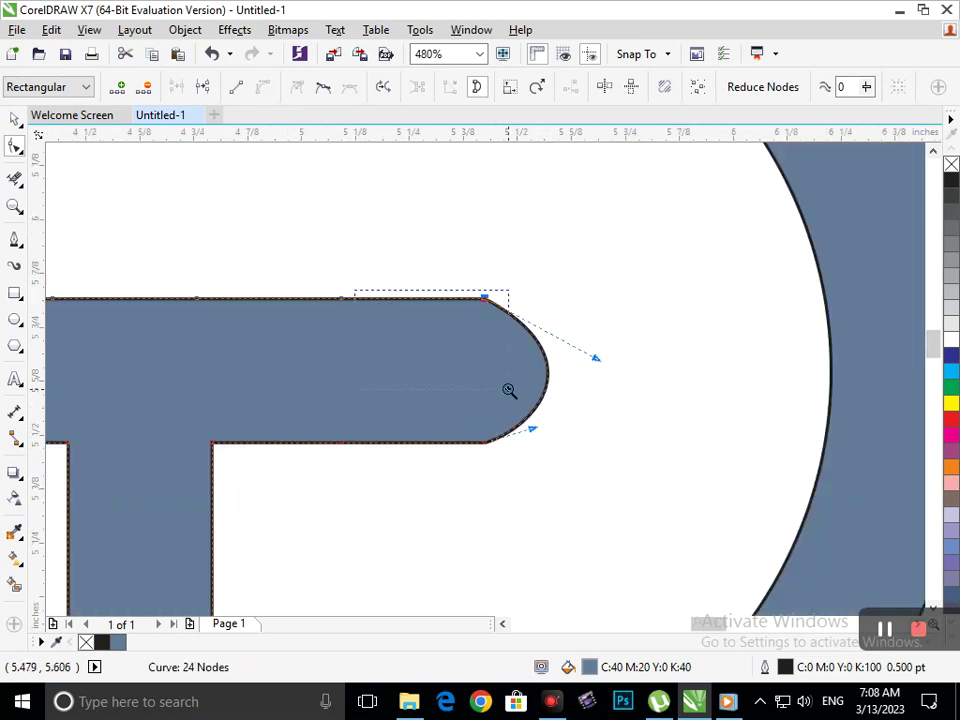
scroll(509, 390, down, 1)
scroll(469, 454, down, 1)
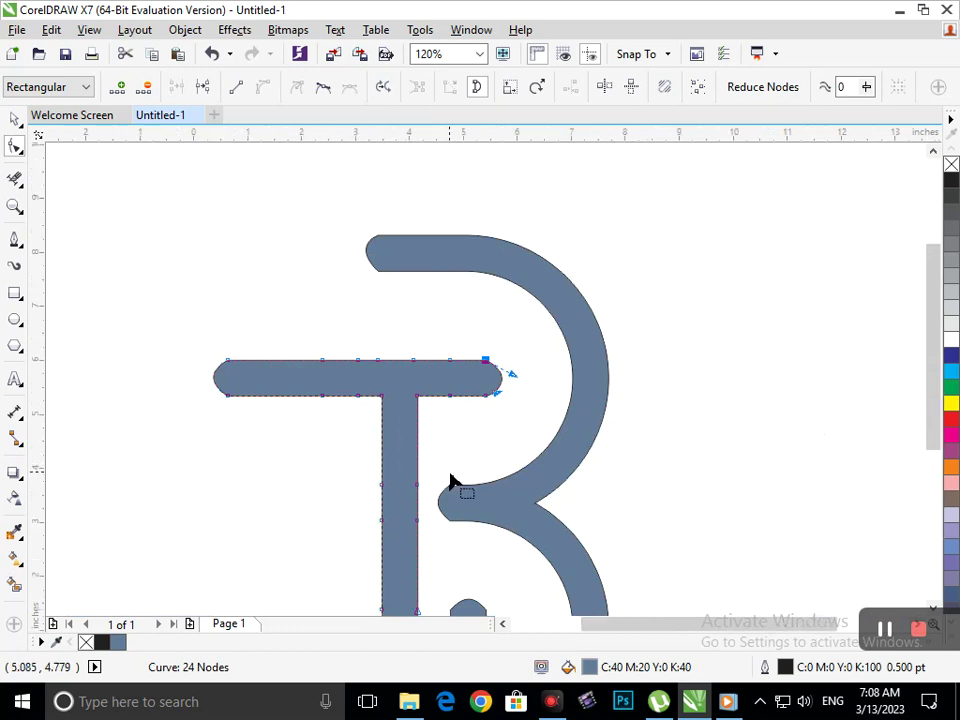
scroll(452, 483, down, 1)
scroll(394, 499, up, 3)
scroll(508, 561, down, 3)
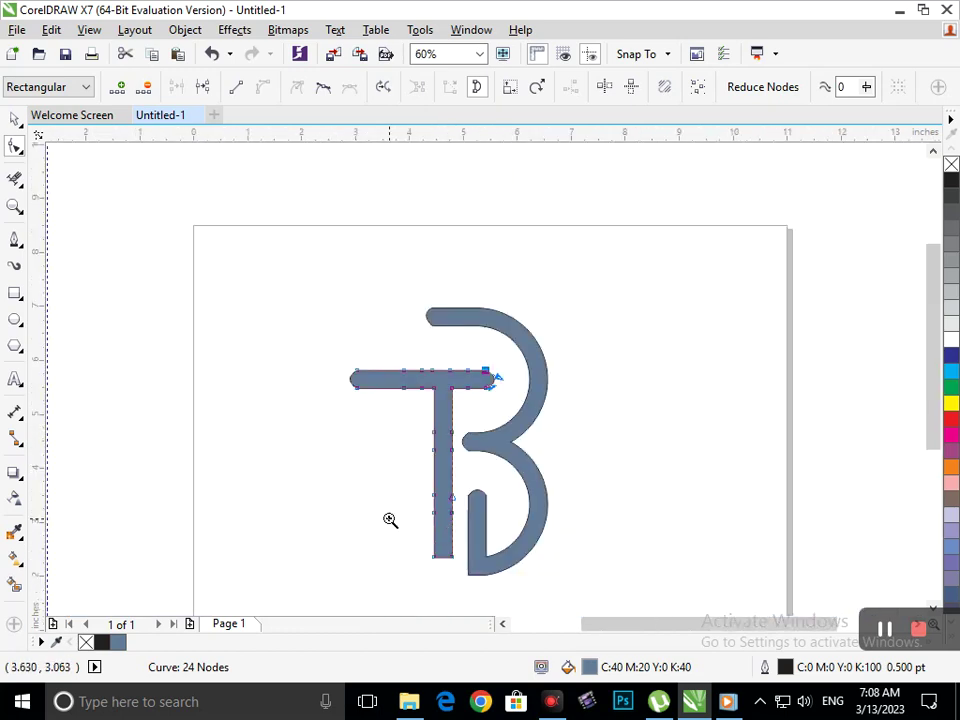
scroll(448, 544, up, 3)
scroll(553, 482, up, 2)
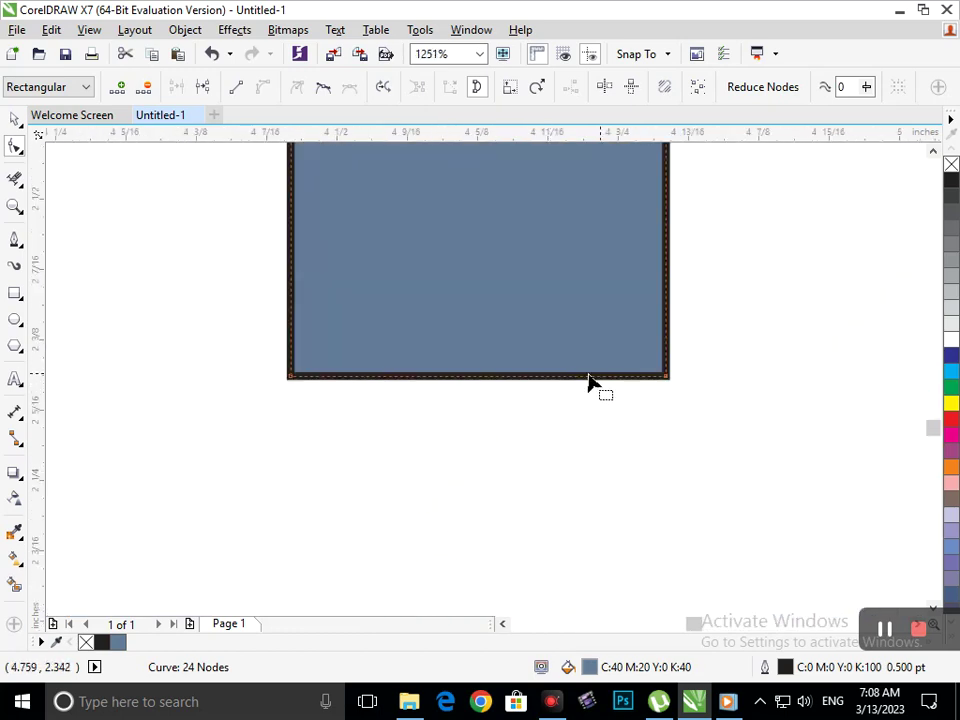
click(468, 390)
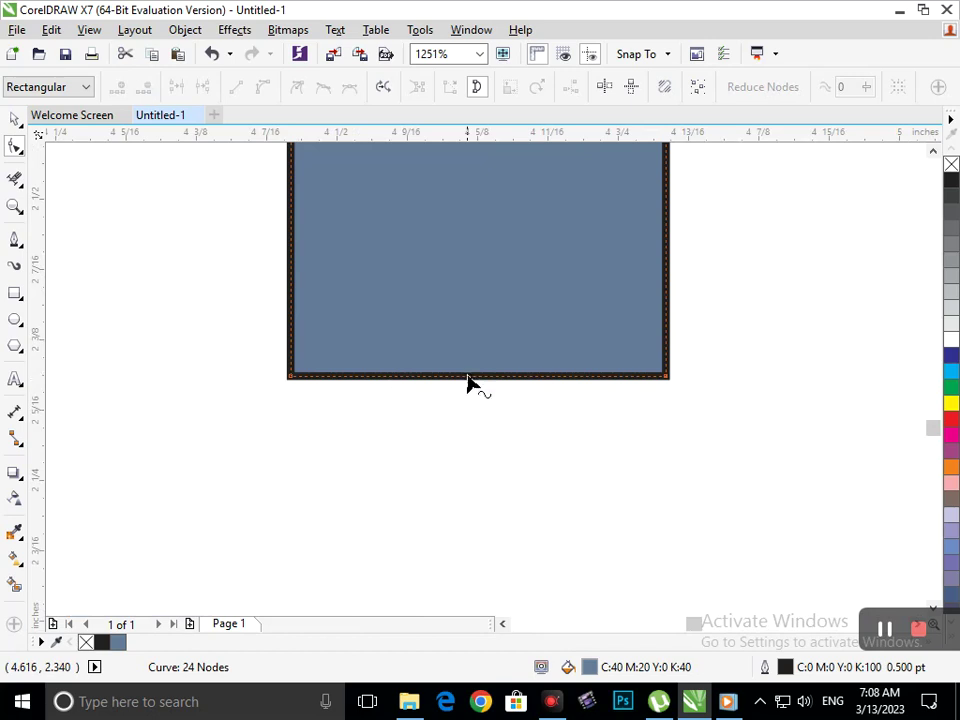
click(464, 378)
click(263, 87)
drag(417, 378, 405, 545)
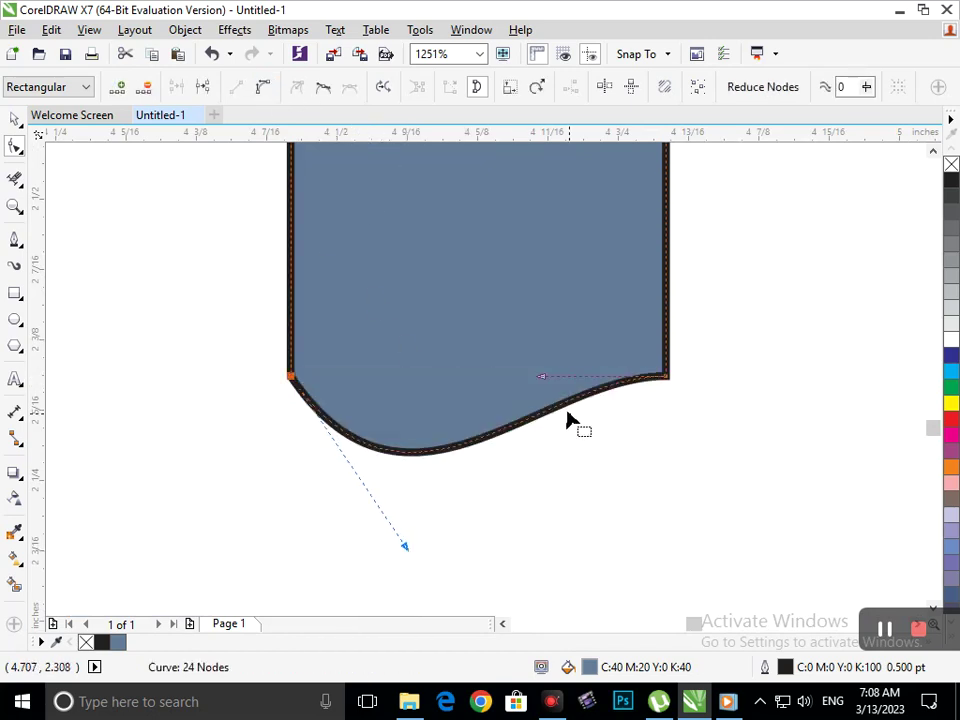
drag(543, 381, 571, 530)
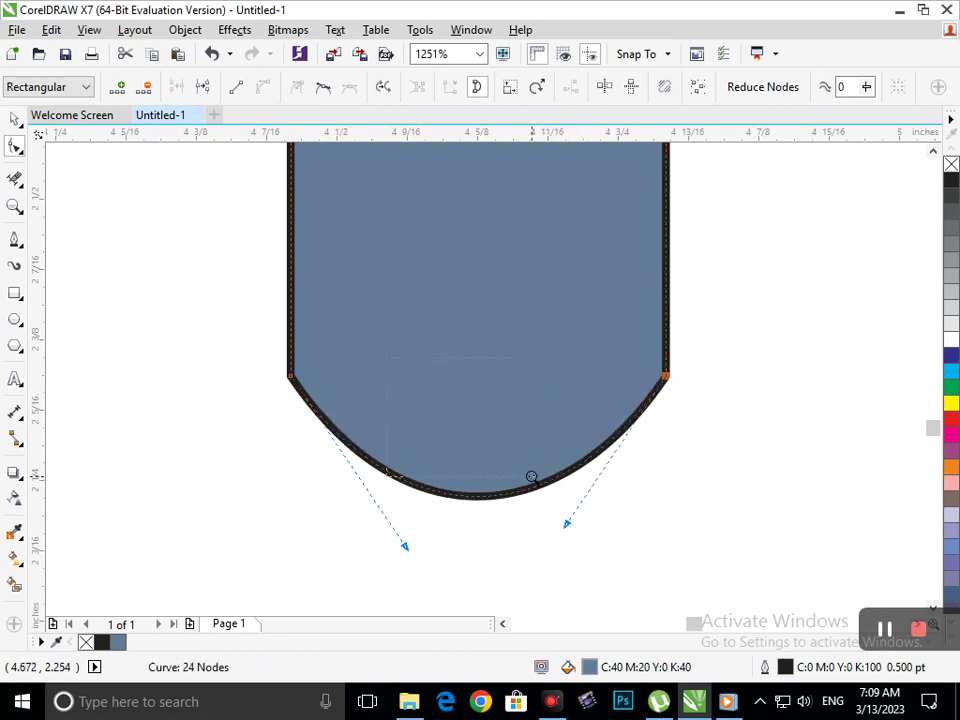
Fill both the T and the B shapes with black (C:0 M:0 Y:0 K:100)
scroll(413, 373, down, 3)
scroll(413, 373, down, 5)
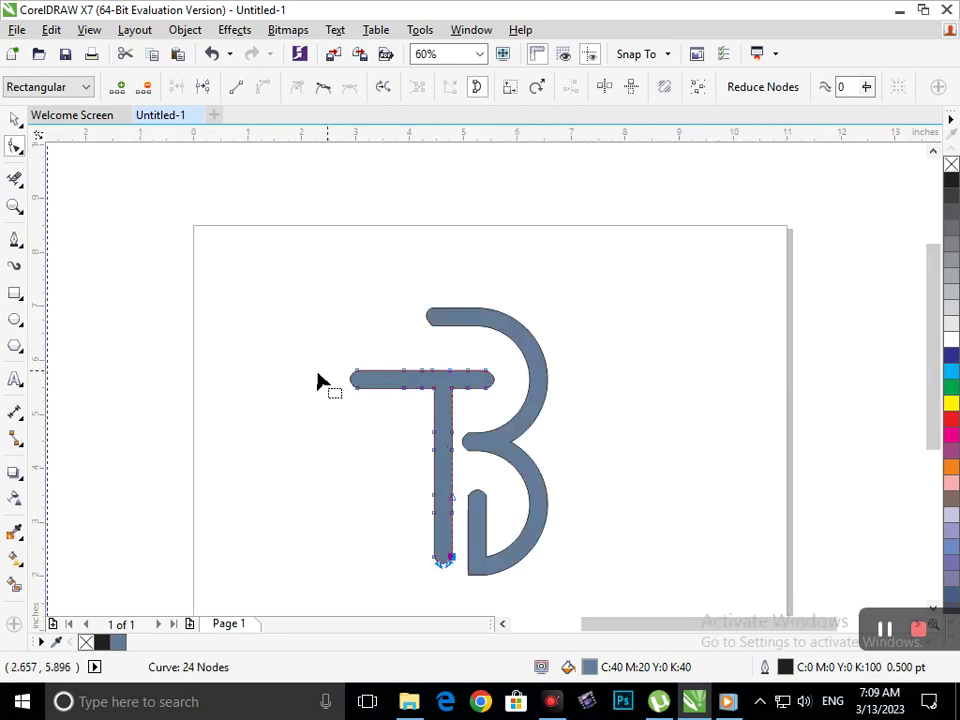
click(15, 118)
click(332, 326)
drag(279, 253, 565, 590)
click(951, 181)
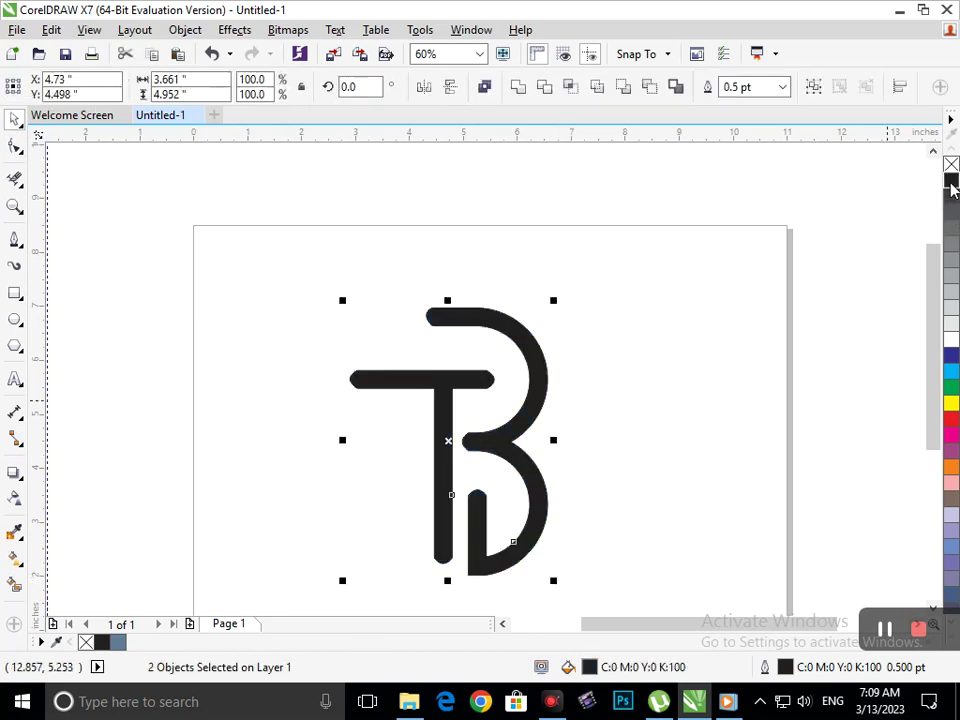
click(716, 459)
Move the B shape to the right, away from the T
scroll(467, 429, down, 1)
key(z)
drag(311, 279, 664, 564)
drag(510, 477, 603, 465)
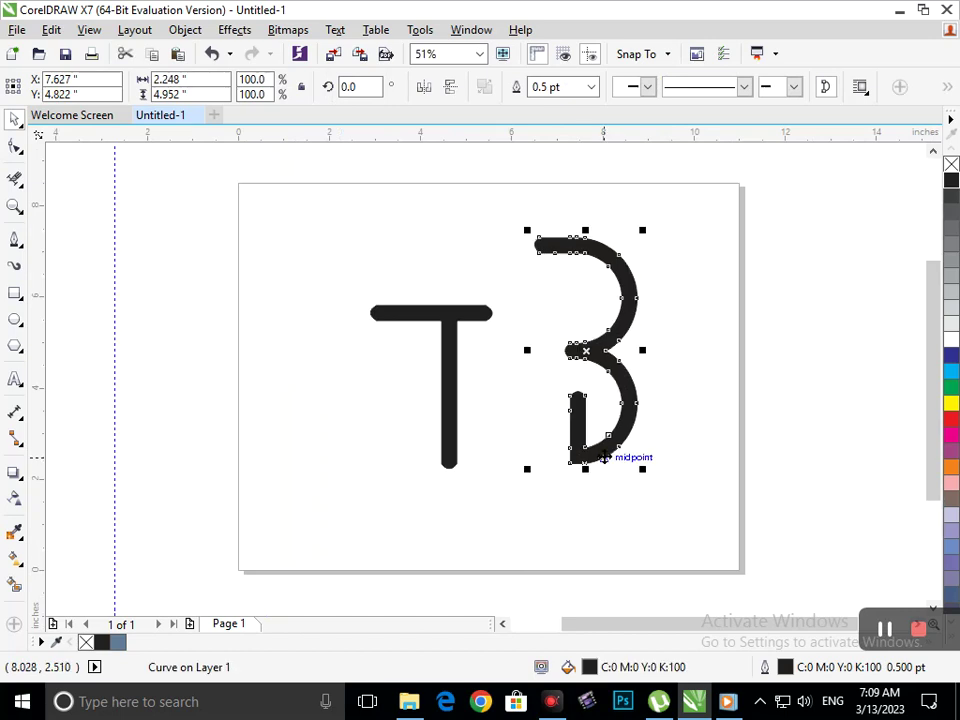
Undo the B's last move and give both letters a 12 pt outline with round corners, round line caps, behind fill and scaling with the object
key(ctrl+z)
shift+click(440, 433)
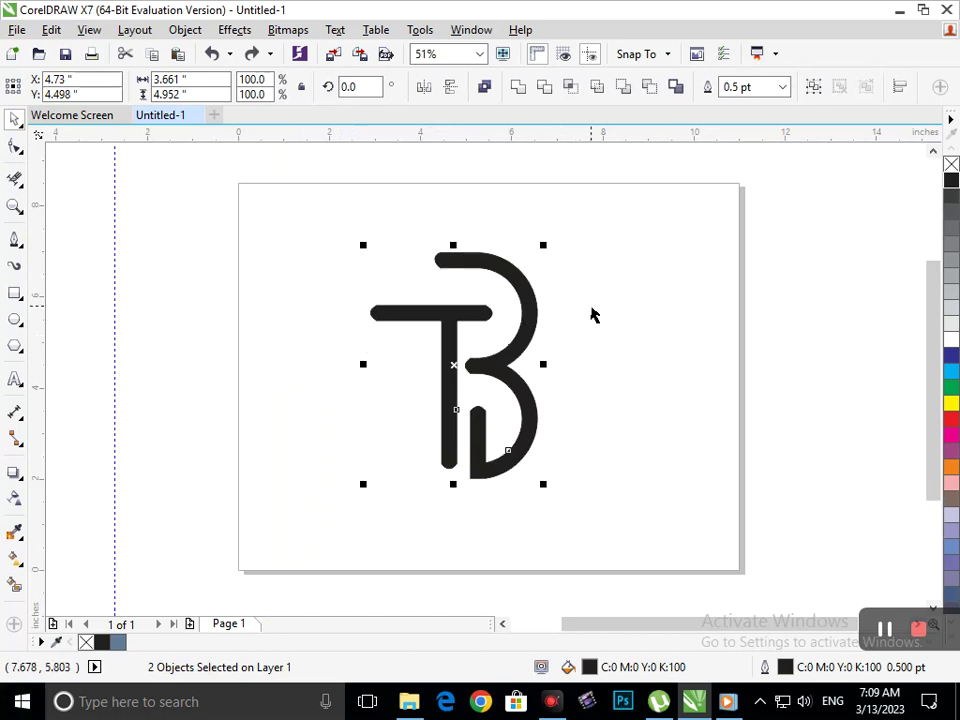
key(F12)
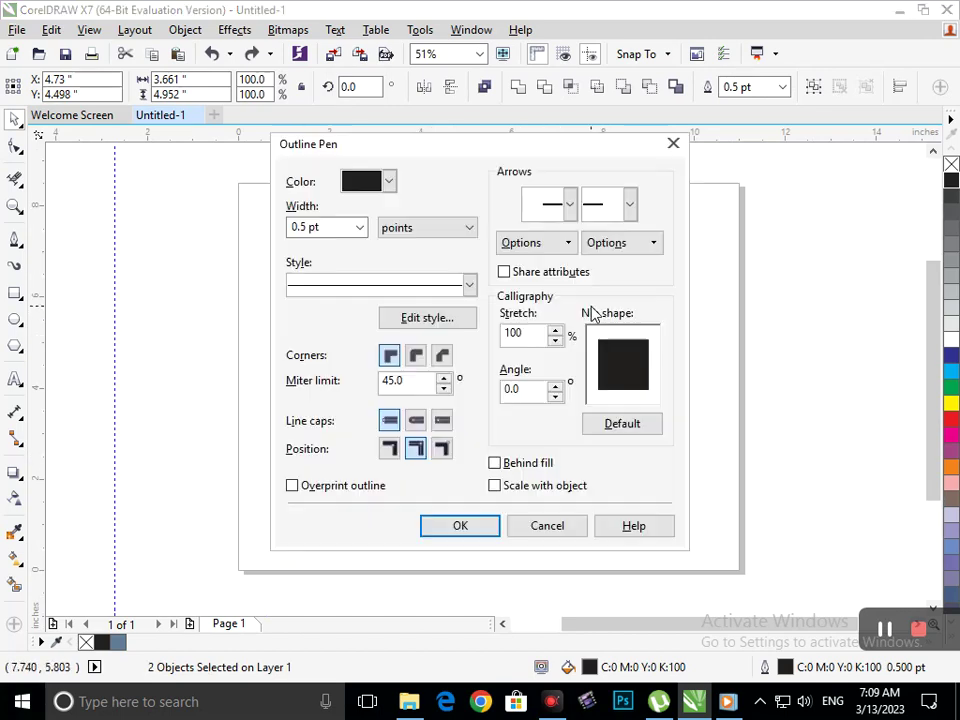
click(357, 227)
click(328, 399)
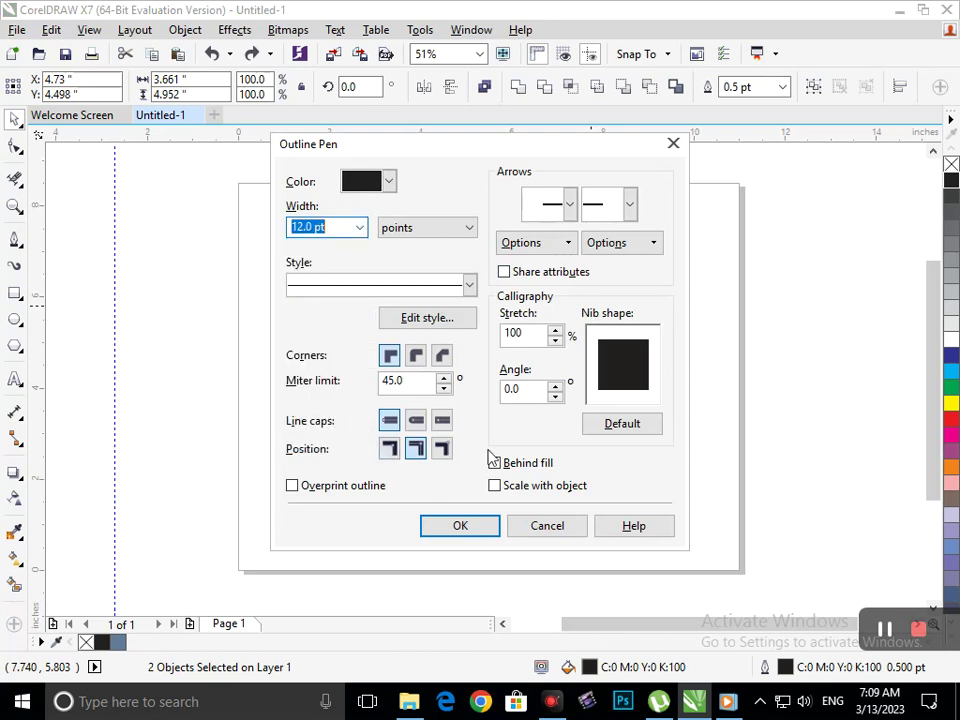
click(416, 355)
click(416, 420)
click(498, 464)
click(494, 485)
click(480, 535)
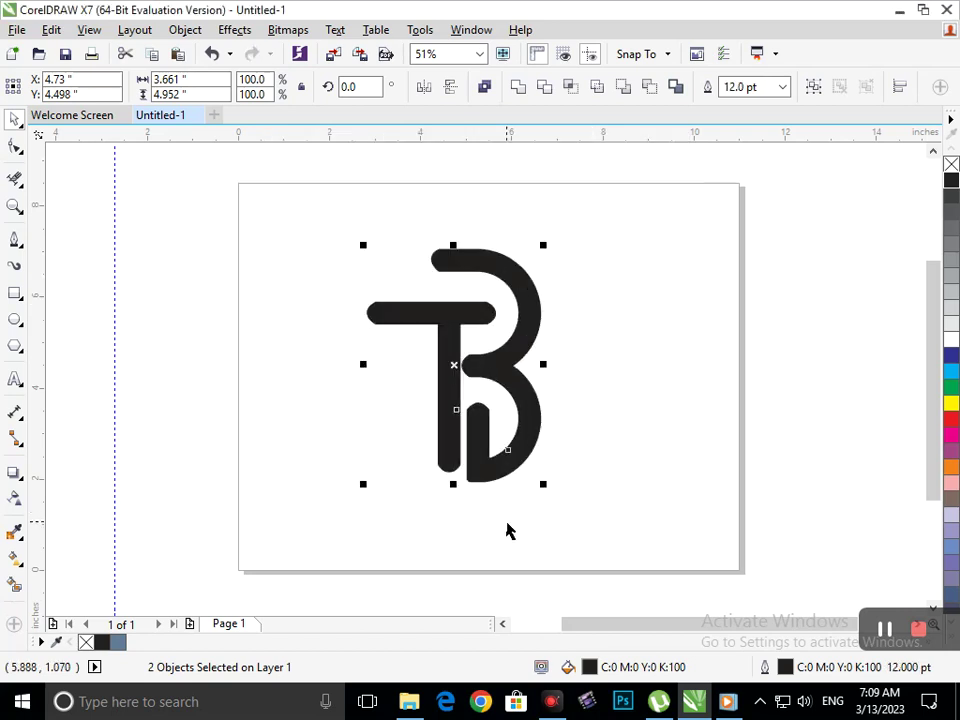
Move the B right and slightly up to X 5.801", Y 4.622" to open a gap beside the T
click(508, 520)
drag(498, 462, 510, 458)
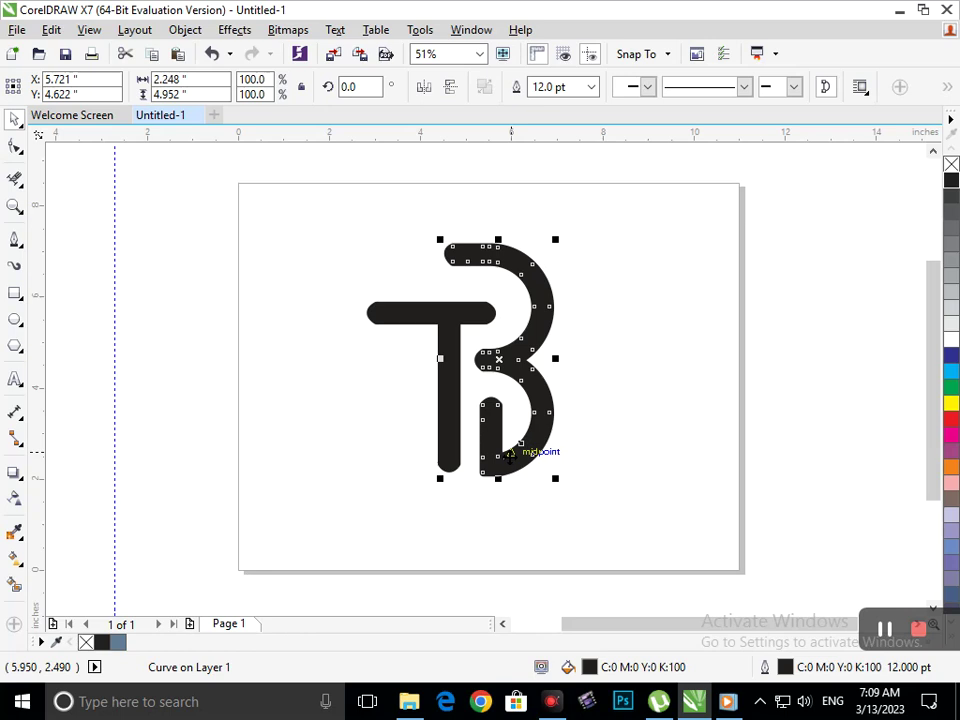
click(593, 386)
click(549, 414)
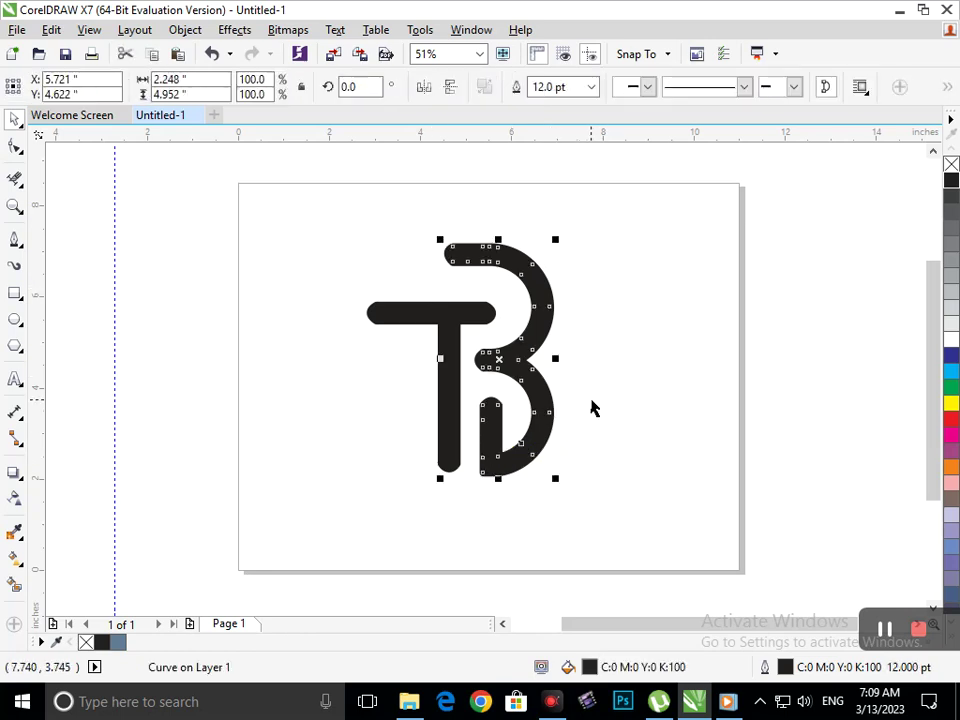
key(Right)
key(Right)
key(Right)
key(Right)
key(Right)
key(Right)
key(Right)
key(Right)
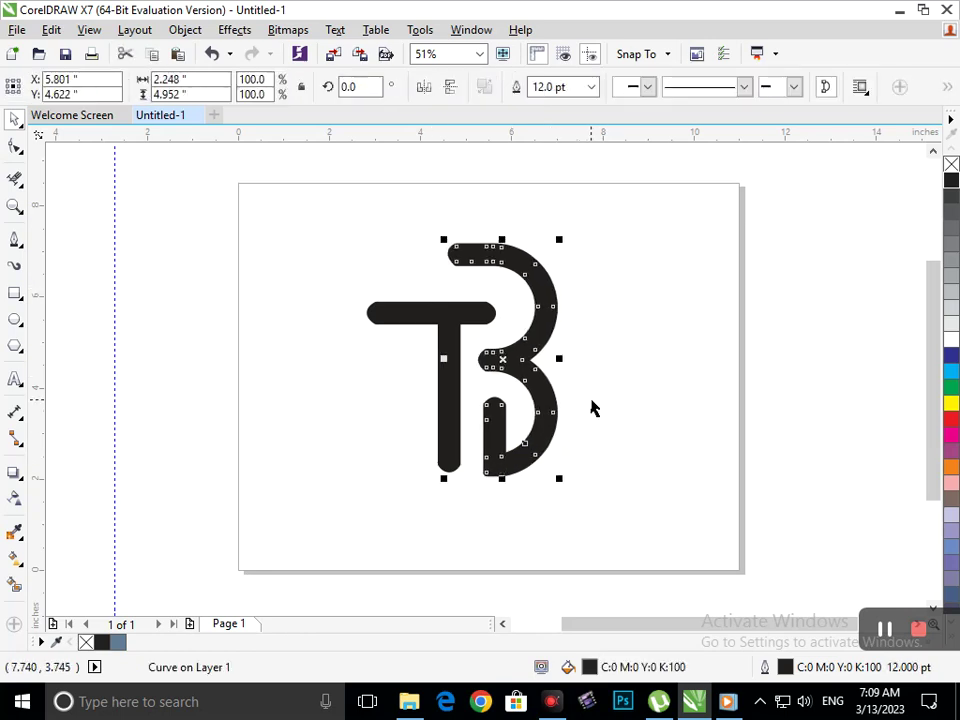
Try an outside contour of about 0.218" on the B and undo it
drag(357, 200, 630, 544)
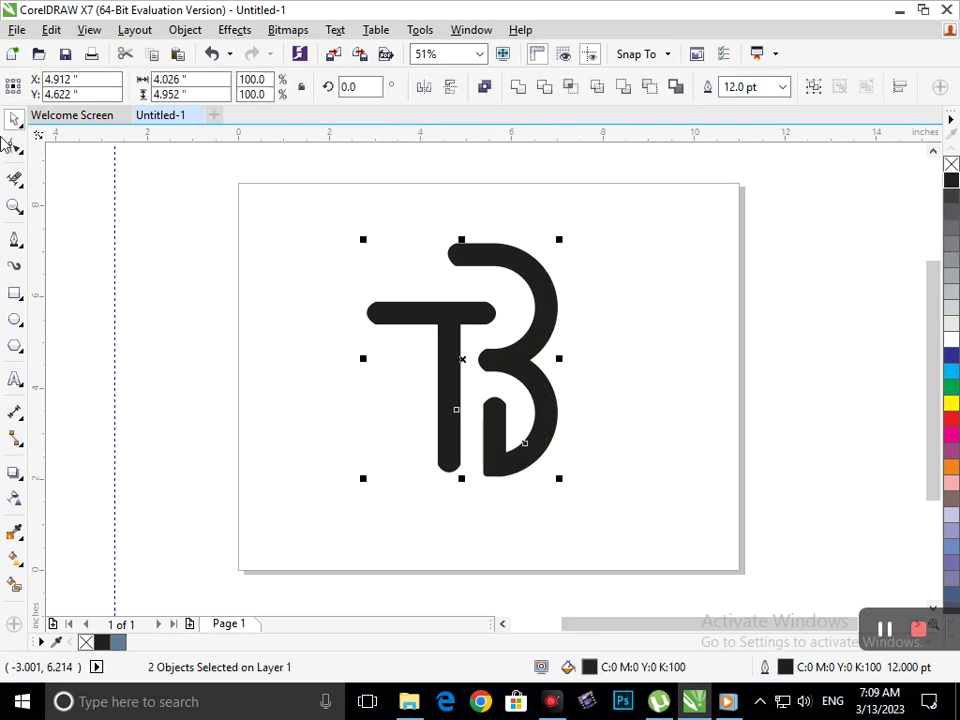
click(20, 477)
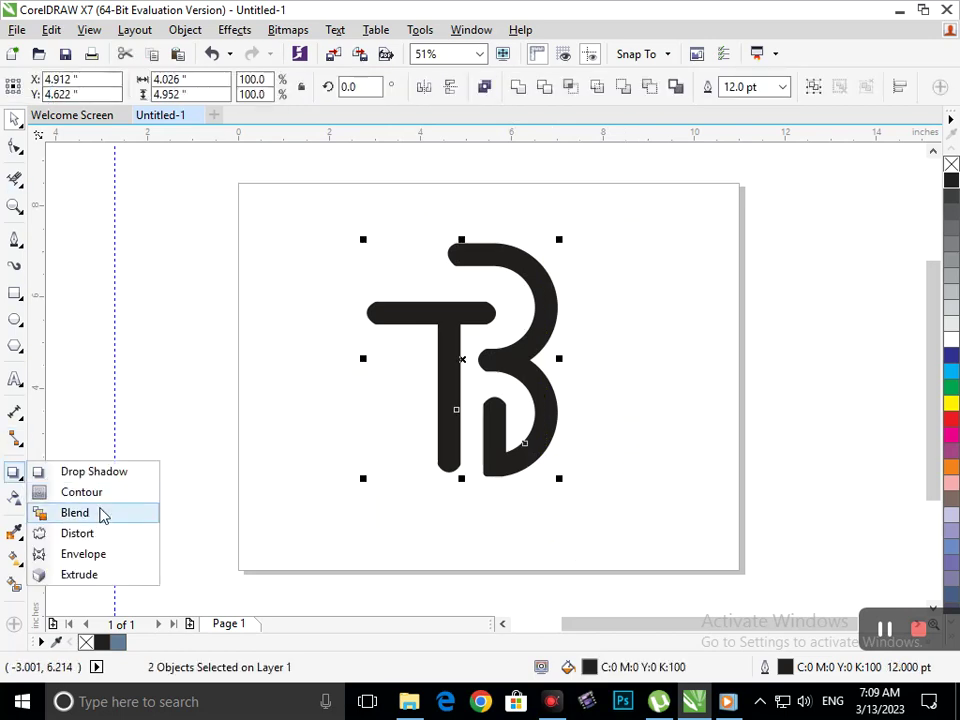
click(95, 512)
mouse_move(463, 428)
mouse_down()
mouse_move(445, 312)
mouse_move(459, 405)
mouse_up()
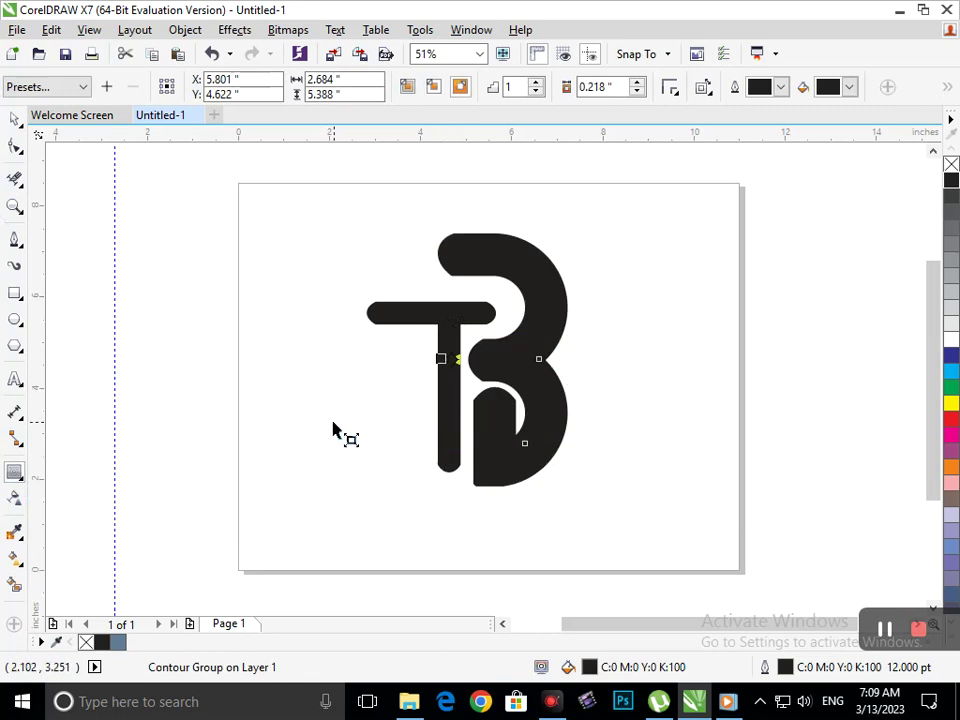
key(ctrl+z)
Group the T and B letters
click(15, 119)
drag(281, 210, 628, 516)
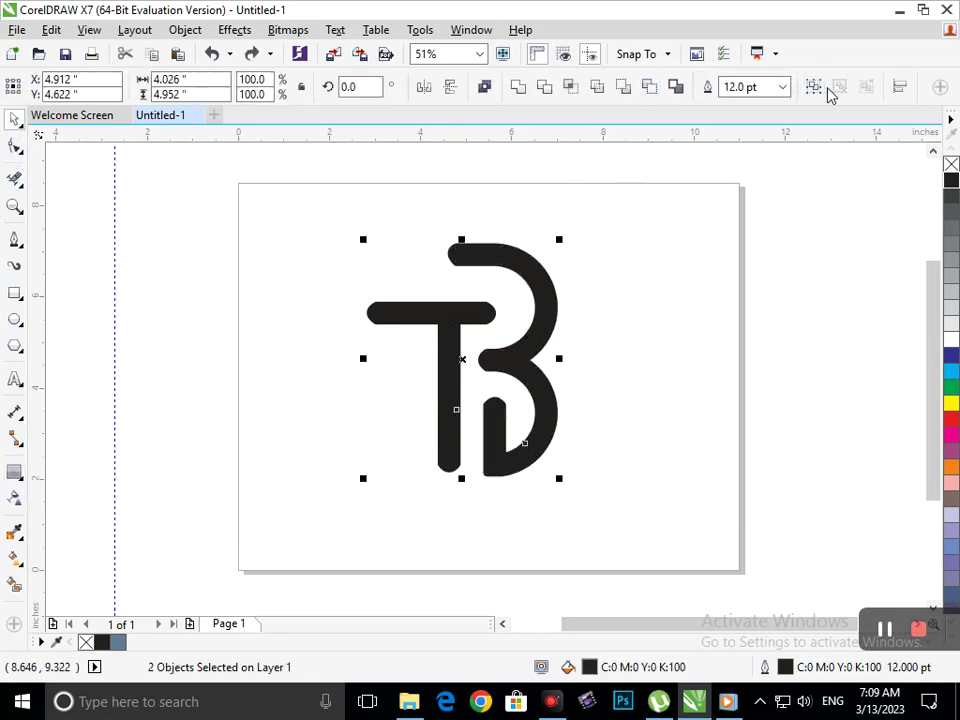
key(ctrl+g)
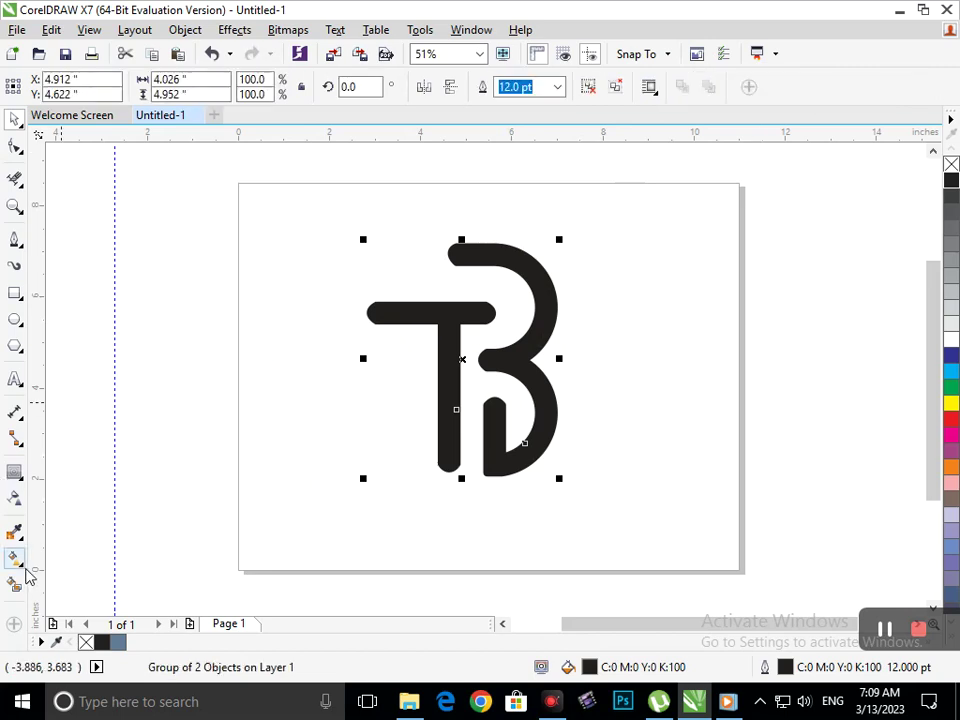
Apply a one-step inside contour with a 0.1" offset and yellow fill to the grouped letters
click(15, 471)
drag(463, 258, 489, 437)
click(523, 379)
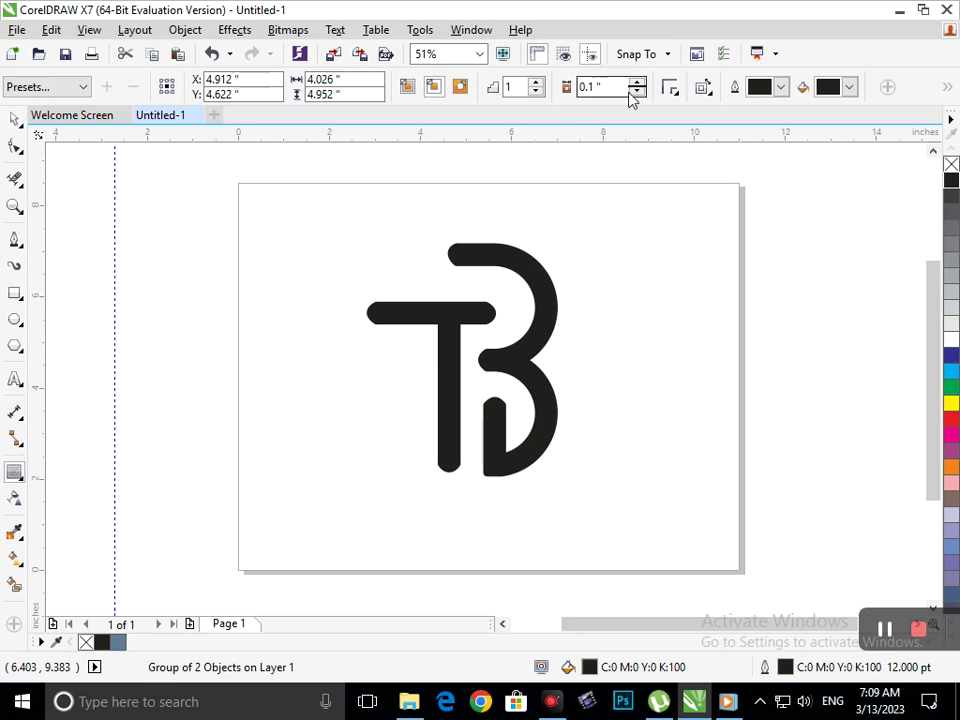
click(536, 91)
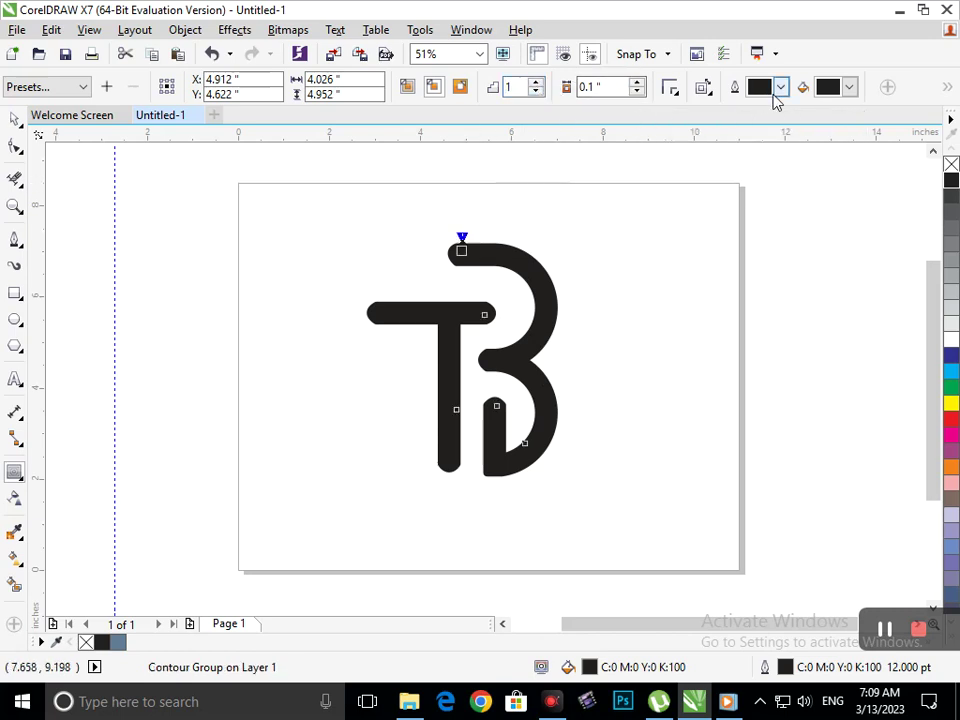
click(849, 87)
click(849, 131)
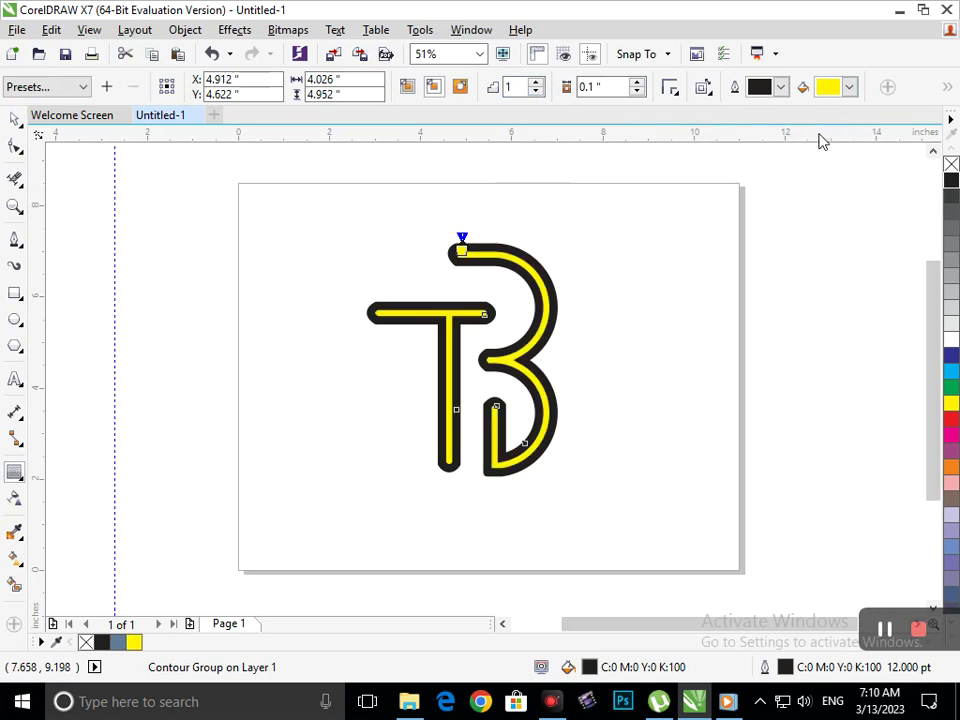
Switch the yellow contour to the outside, try two steps, and return it to one step
click(460, 87)
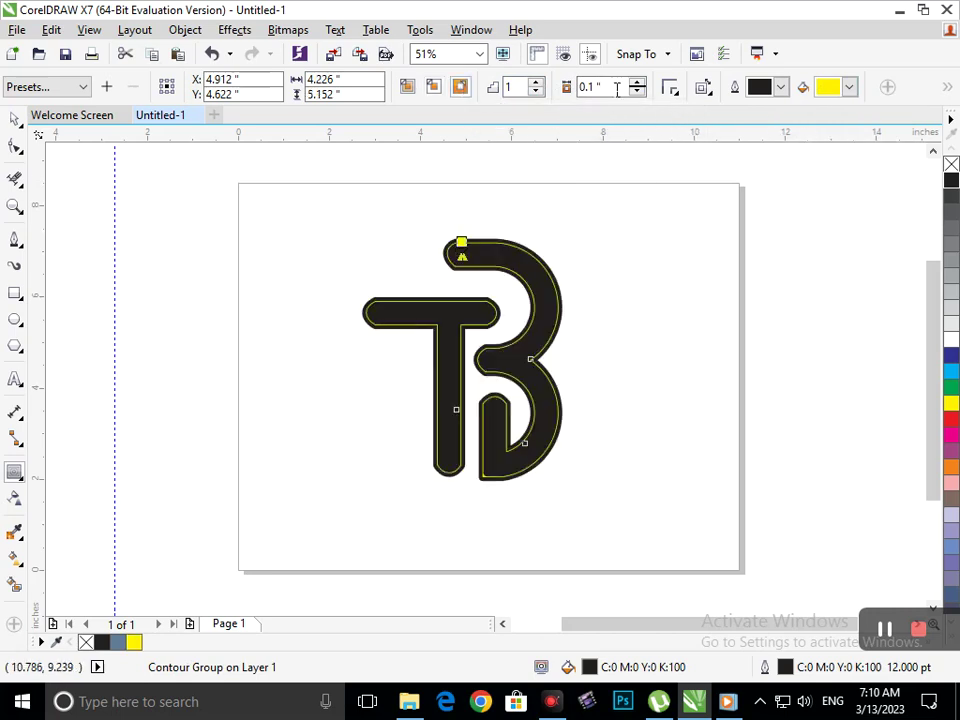
click(536, 82)
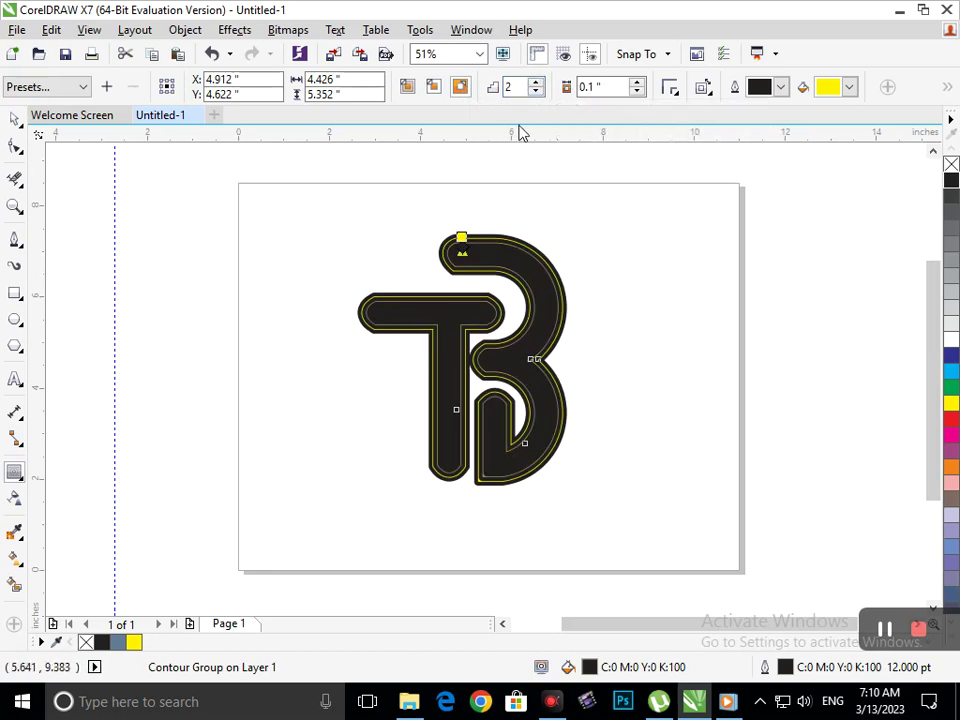
click(535, 92)
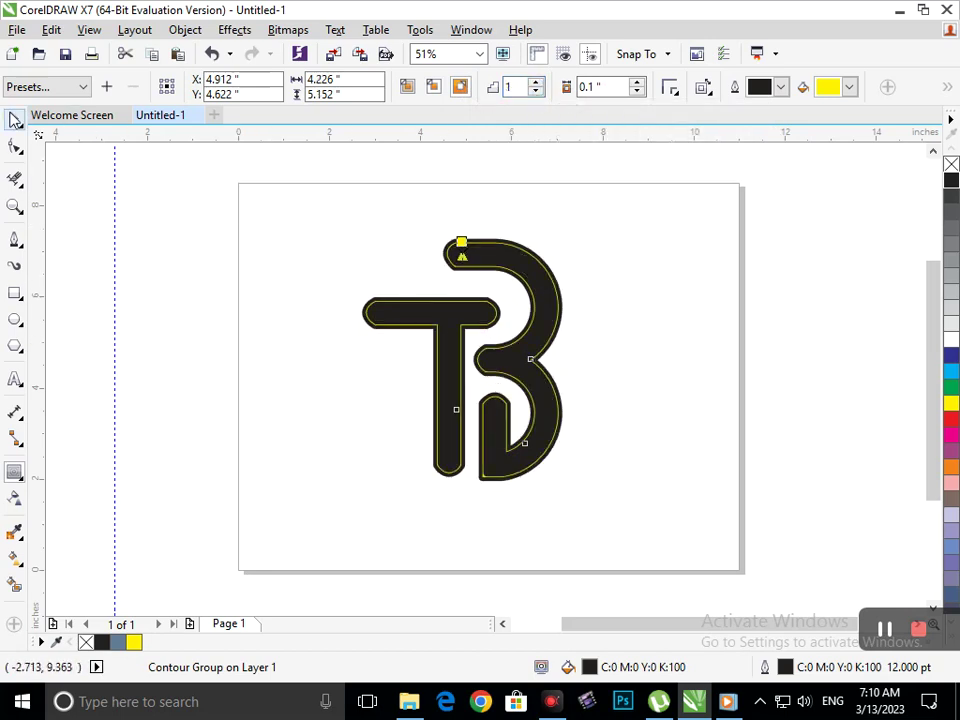
Undo the contour on the monogram and ungroup the T and B
click(12, 120)
key(ctrl+z)
key(ctrl+z)
key(ctrl+z)
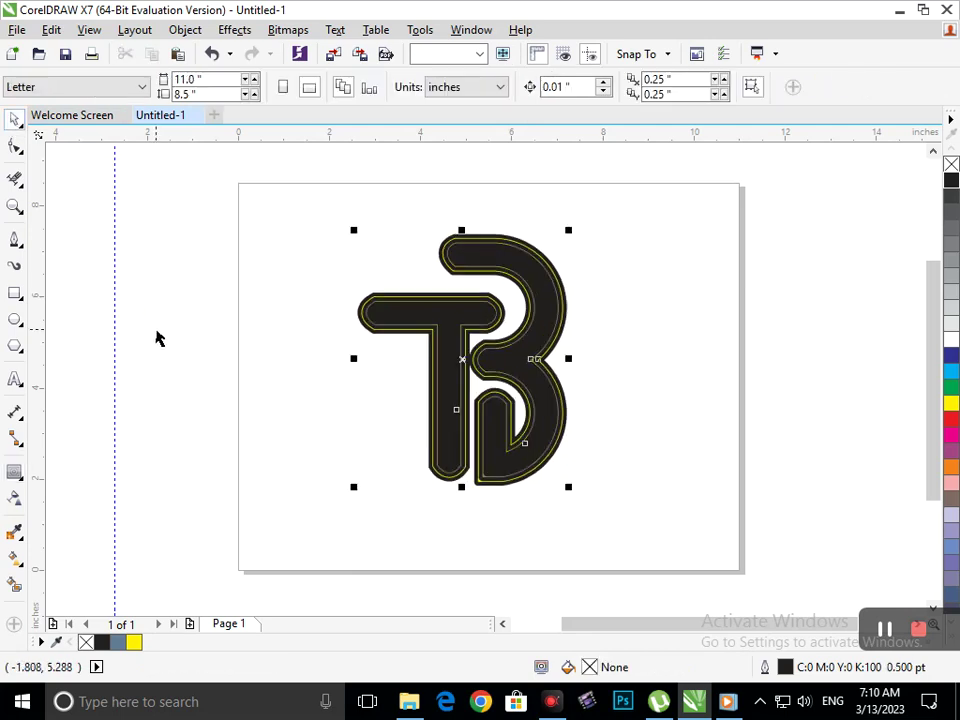
key(ctrl+z)
drag(531, 467, 563, 488)
key(ctrl+z)
drag(462, 363, 476, 360)
key(ctrl+z)
key(Escape)
click(558, 312)
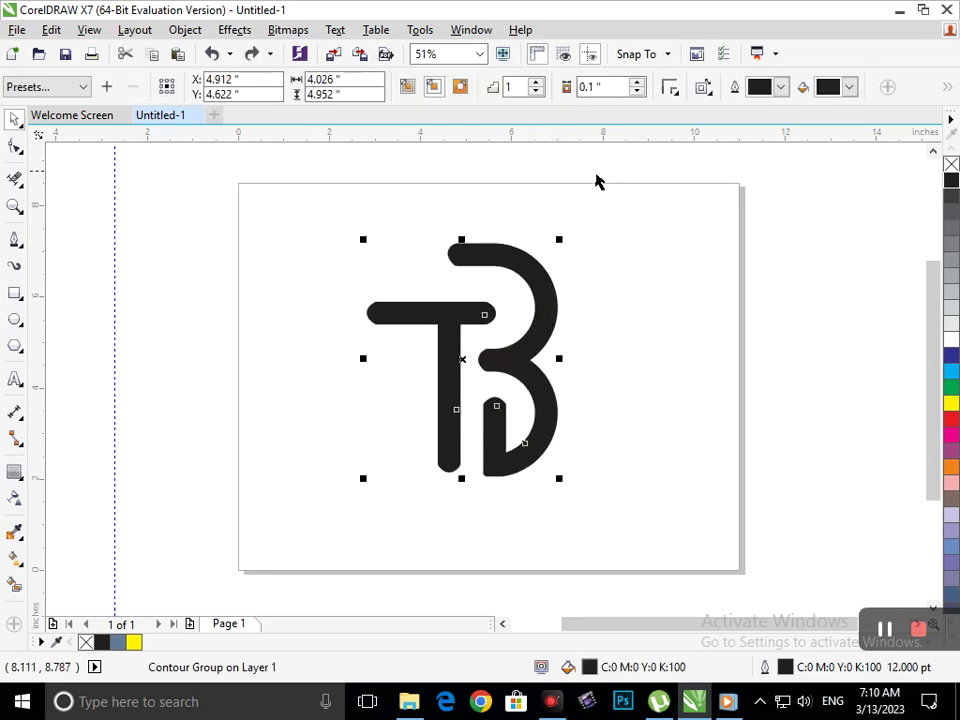
key(ctrl+k)
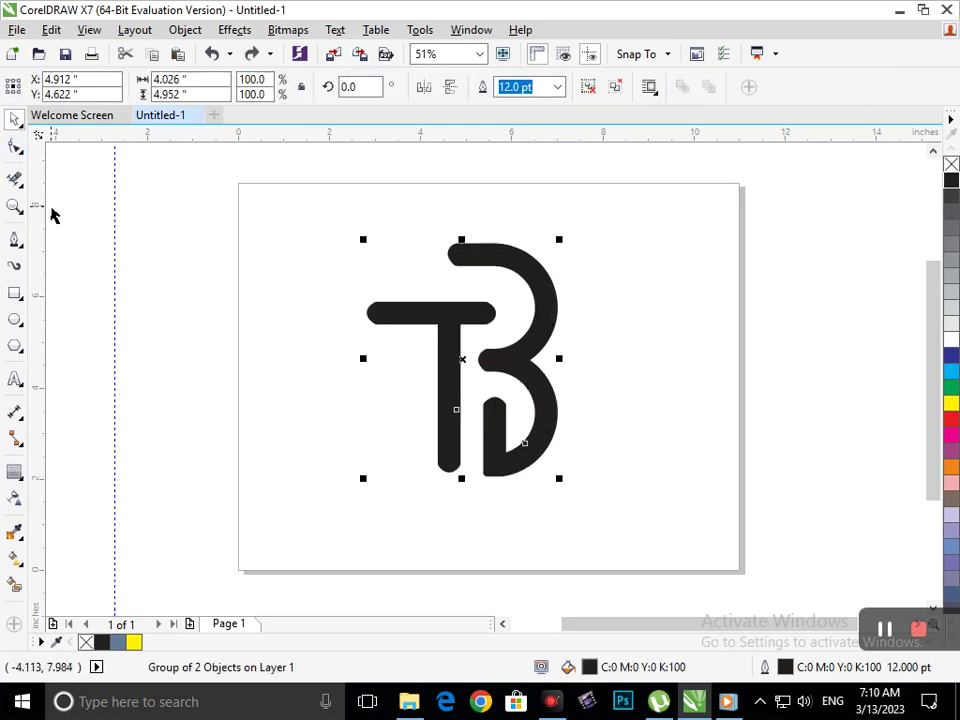
click(664, 390)
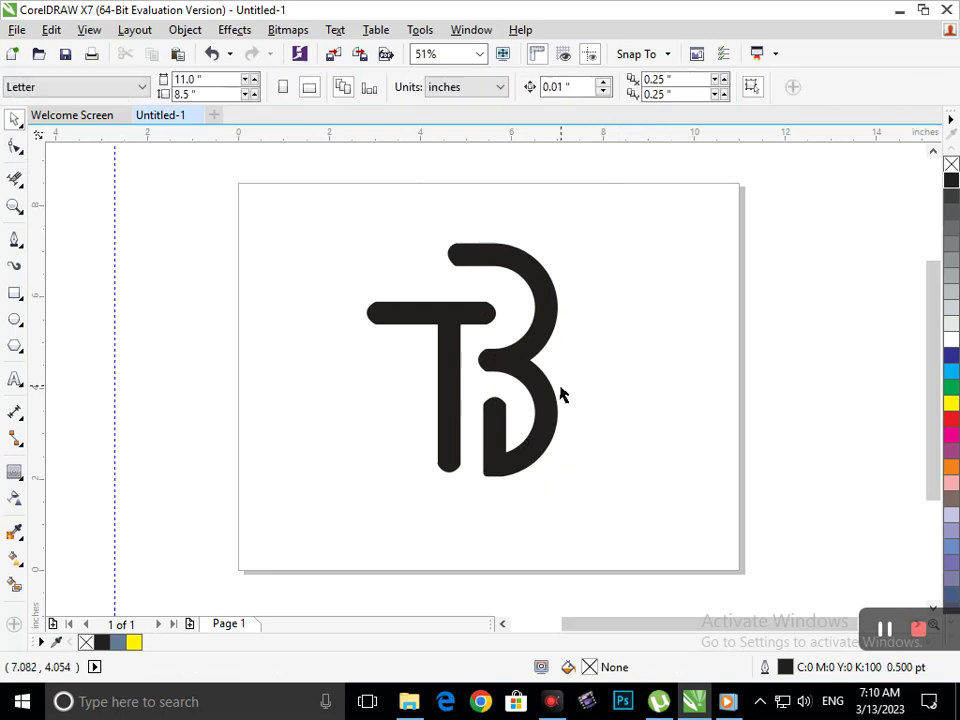
Shift the B further right to X 6.071" and group it with the T
click(550, 392)
mouse_move(550, 392)
mouse_down()
mouse_move(560, 392)
mouse_move(552, 393)
mouse_up()
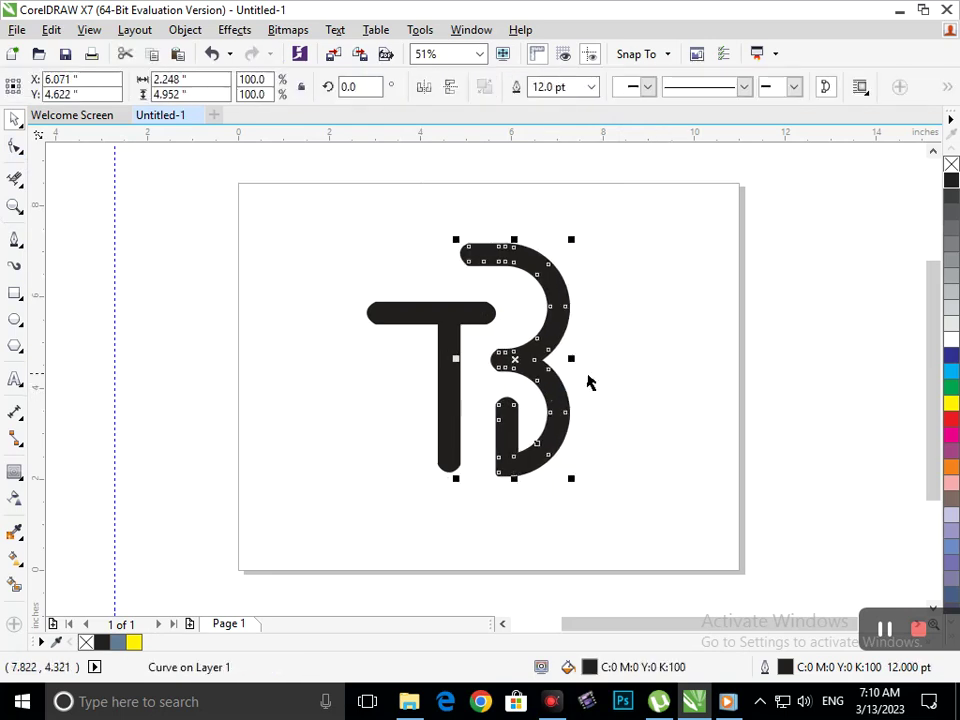
click(640, 370)
key(ctrl+a)
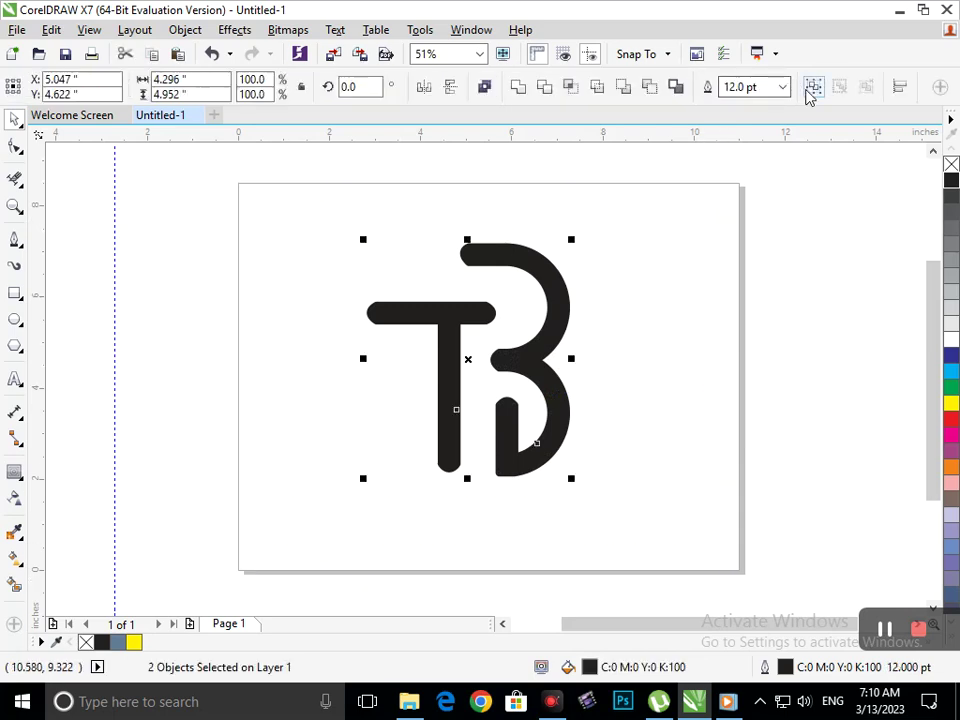
click(812, 90)
Apply a two-step outside contour with a 0.1" offset and white outline colour to the grouped letters
click(14, 472)
drag(525, 229, 459, 321)
click(524, 380)
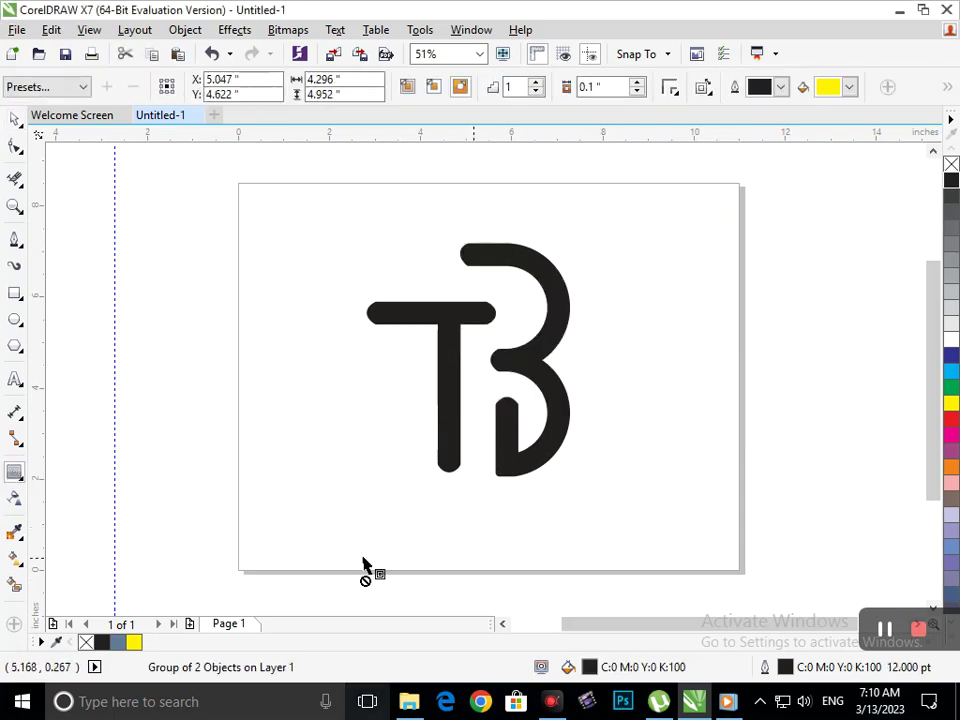
click(457, 86)
click(536, 85)
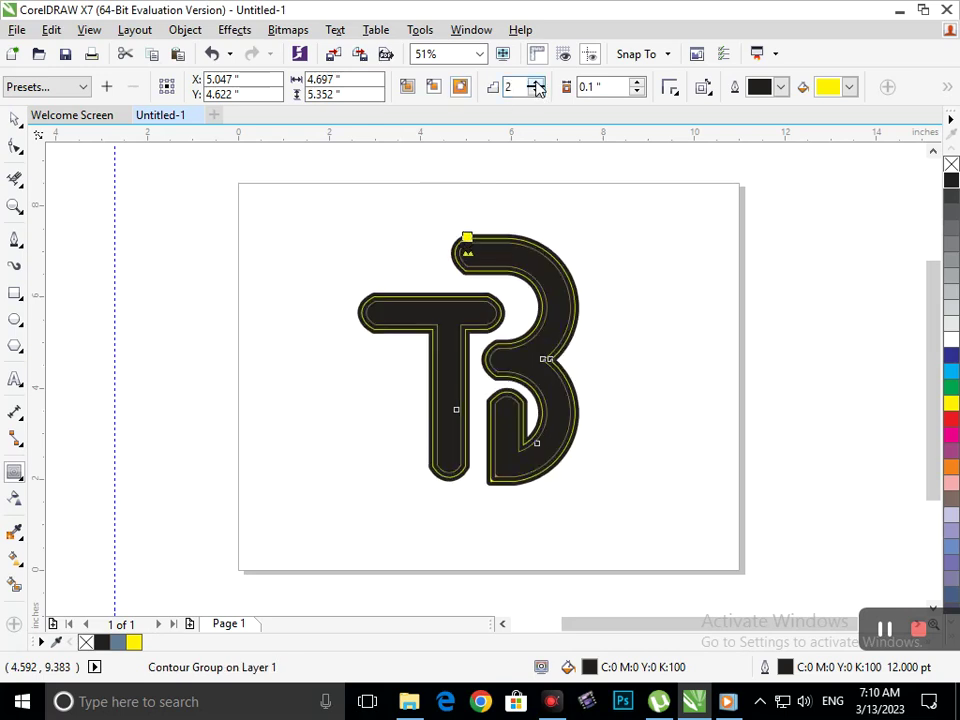
click(536, 85)
click(537, 92)
click(764, 88)
click(812, 122)
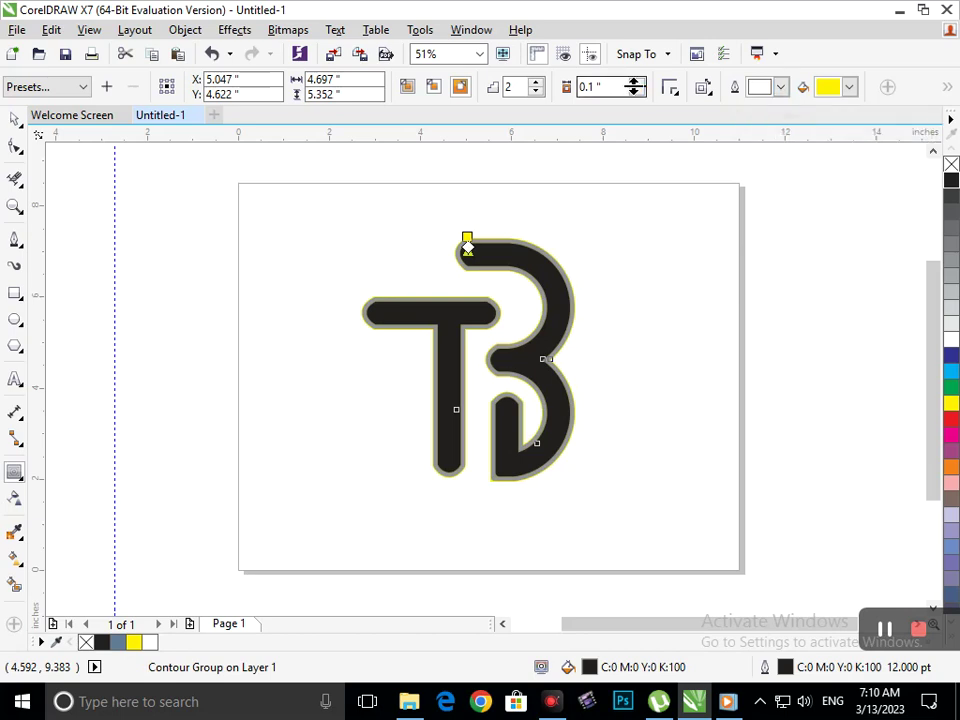
Set the contour offset to 0.17"
click(637, 84)
click(637, 84)
click(637, 84)
click(637, 84)
click(637, 84)
click(637, 84)
click(637, 84)
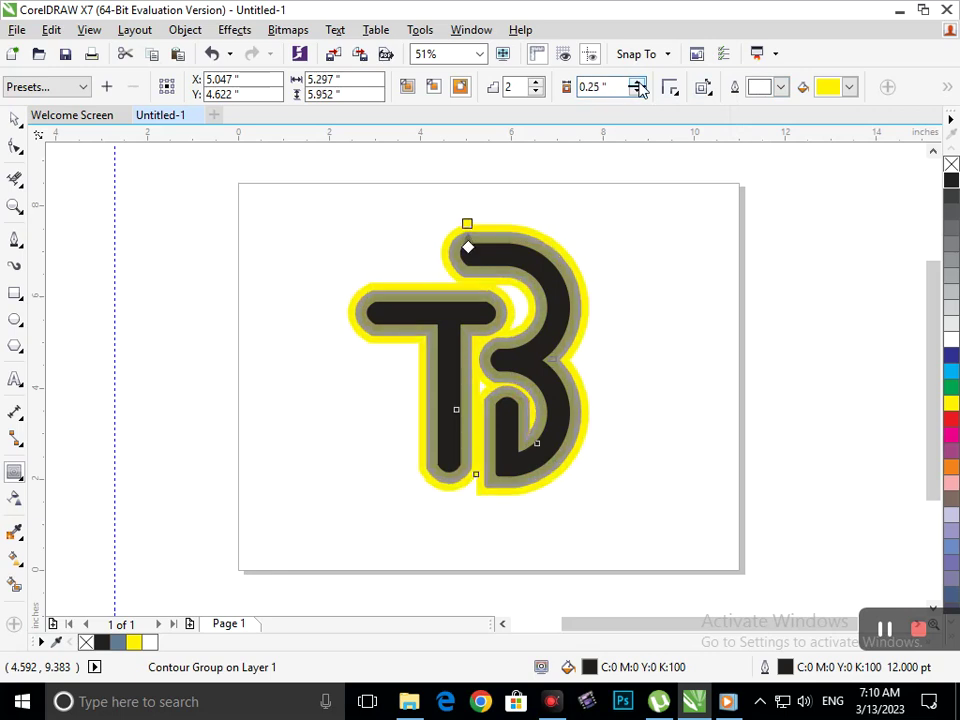
click(637, 91)
click(637, 91)
click(637, 91)
click(637, 91)
click(637, 91)
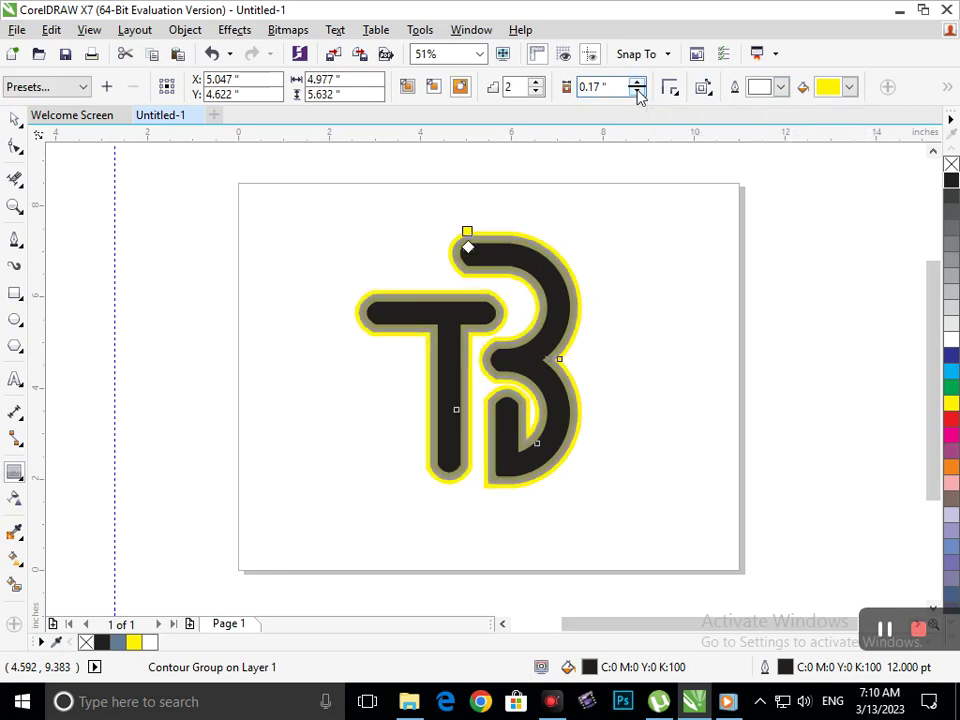
Try a white fill on the letters inside the contour and undo it
click(780, 88)
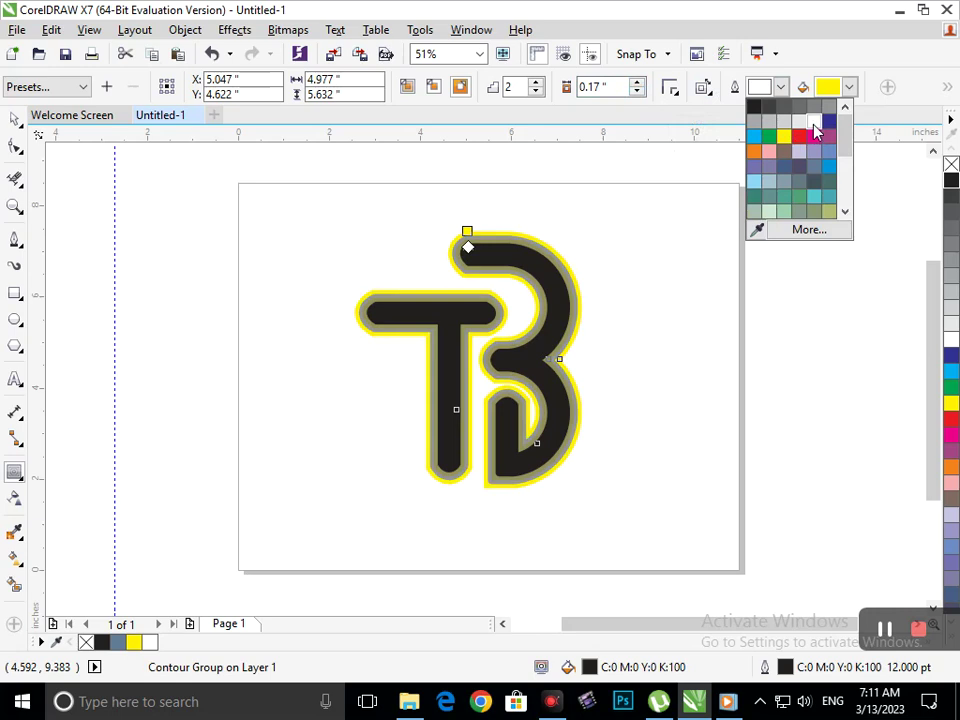
click(951, 342)
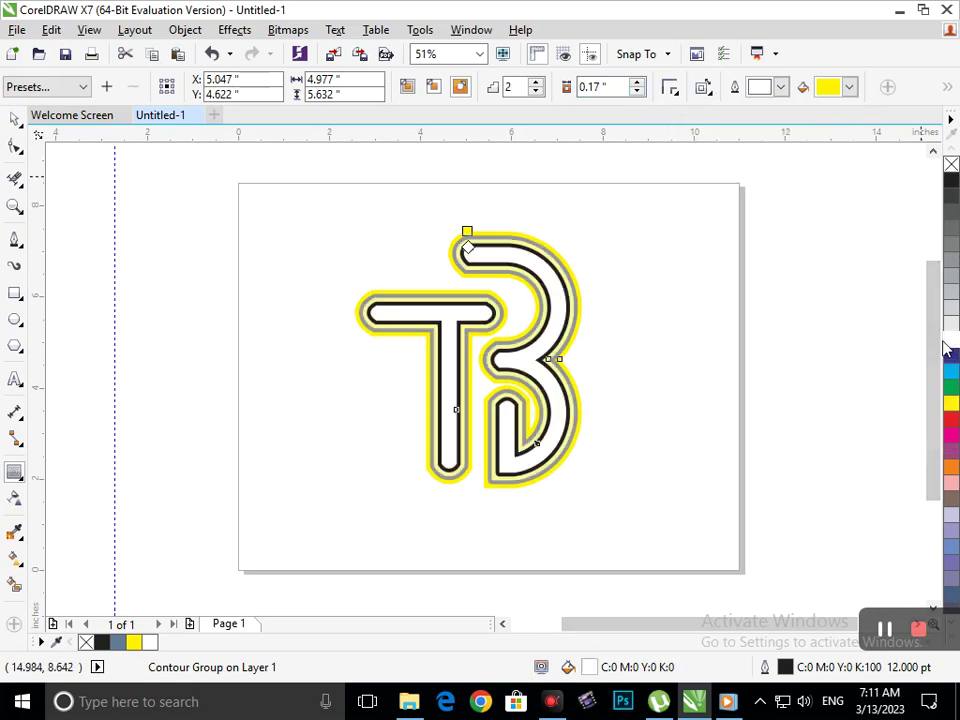
key(ctrl+z)
Set the contour's outline colour to white and its fill colour to red
click(769, 90)
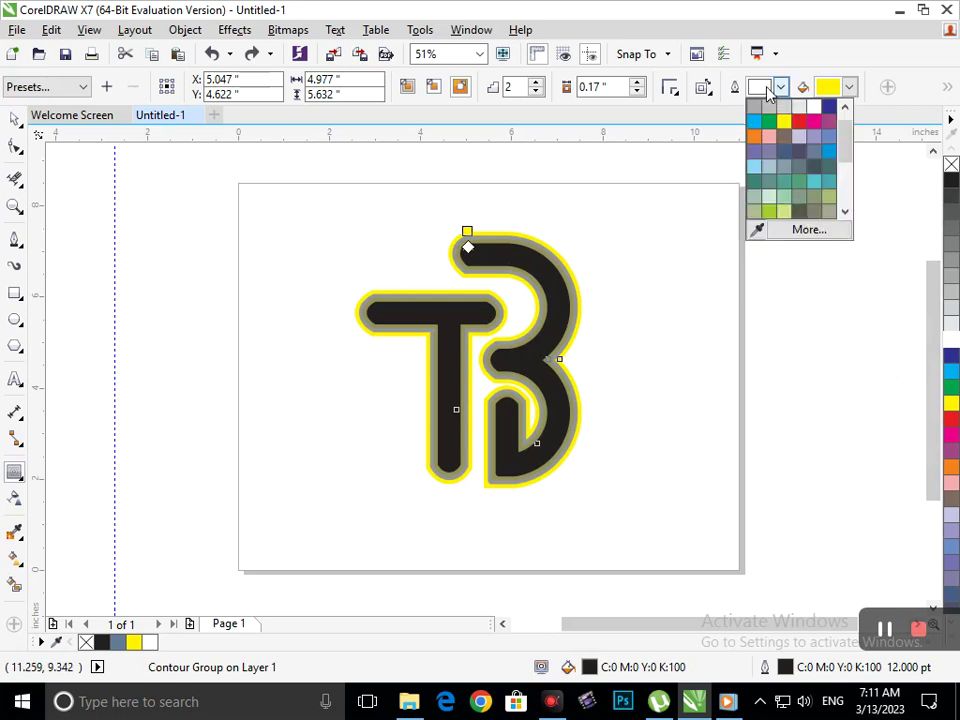
scroll(812, 145, up, 1)
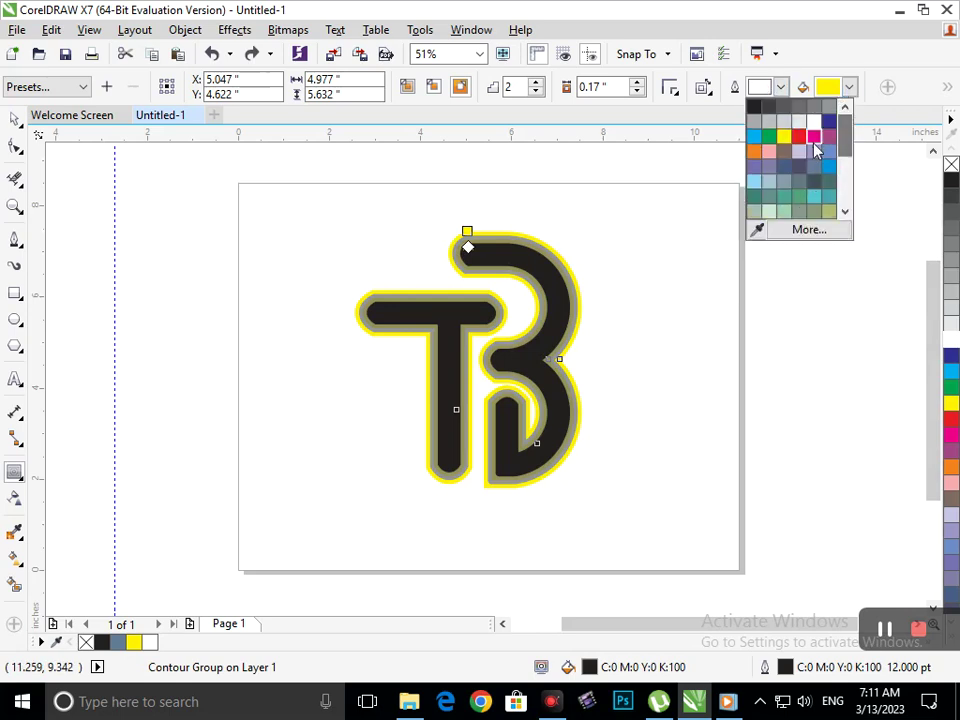
click(814, 124)
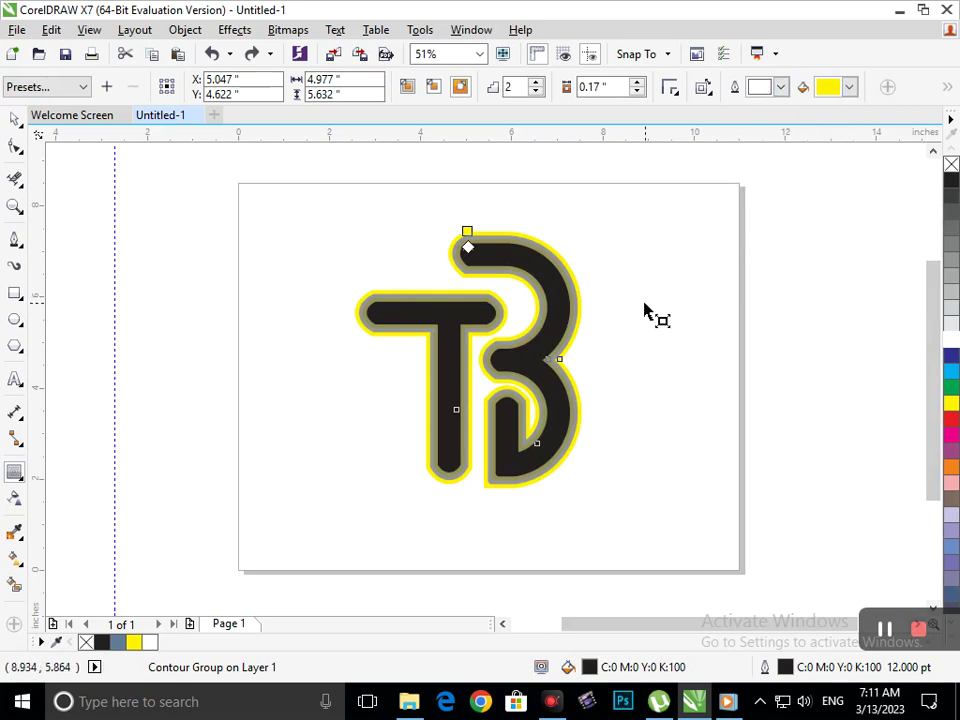
click(849, 87)
click(866, 110)
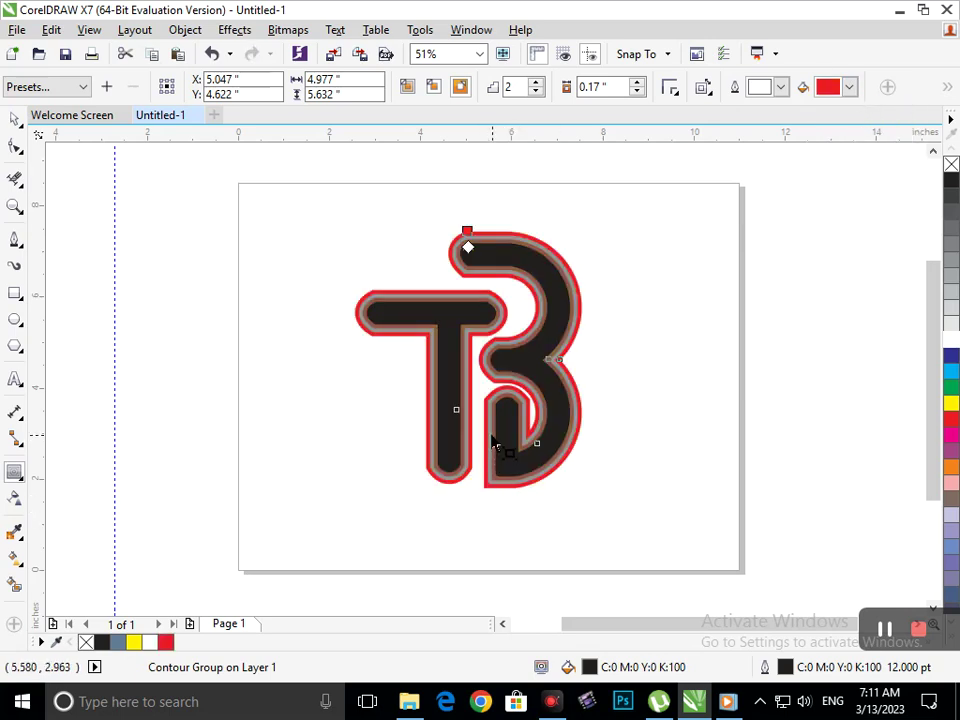
Try an inside contour on the letters, then restore the outside contour with two steps
click(431, 87)
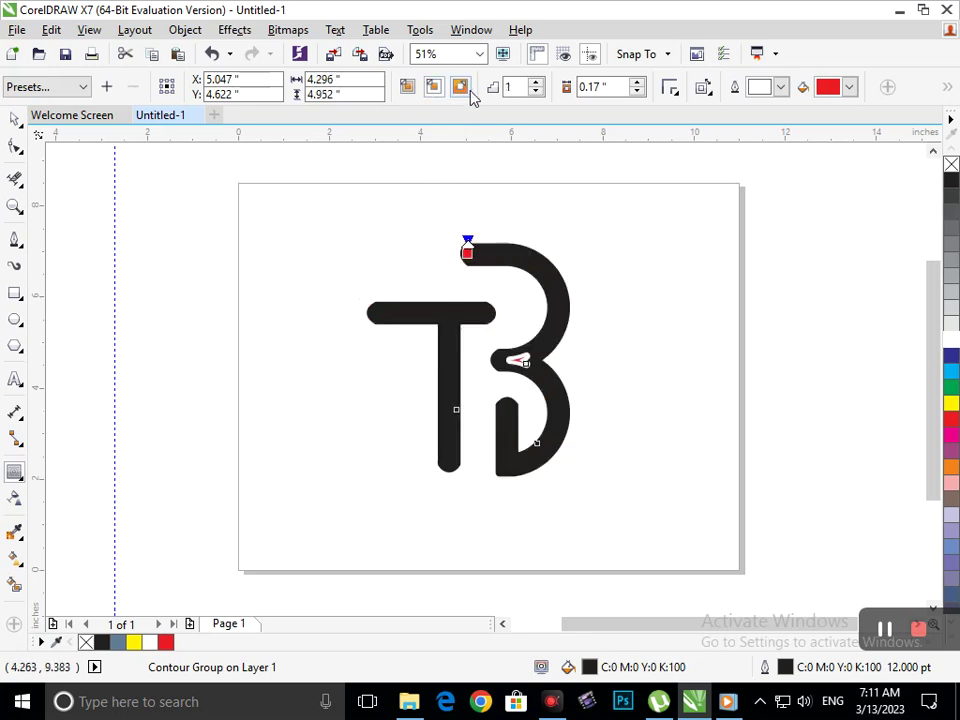
click(462, 88)
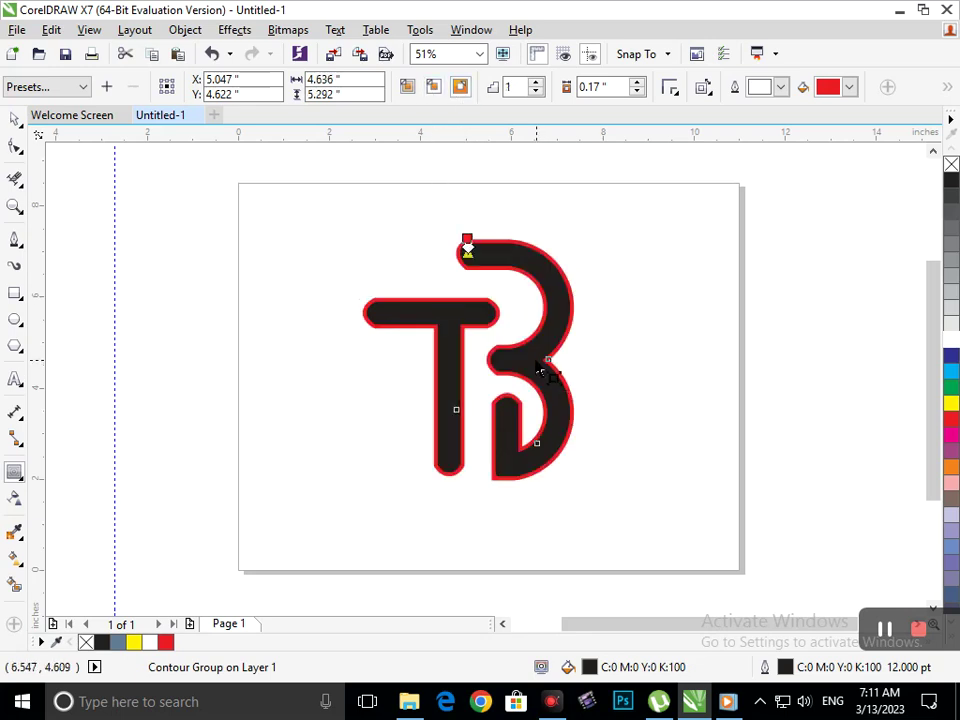
click(536, 82)
Set the contour's outline colour to light blue and reduce the contour to one step
click(781, 86)
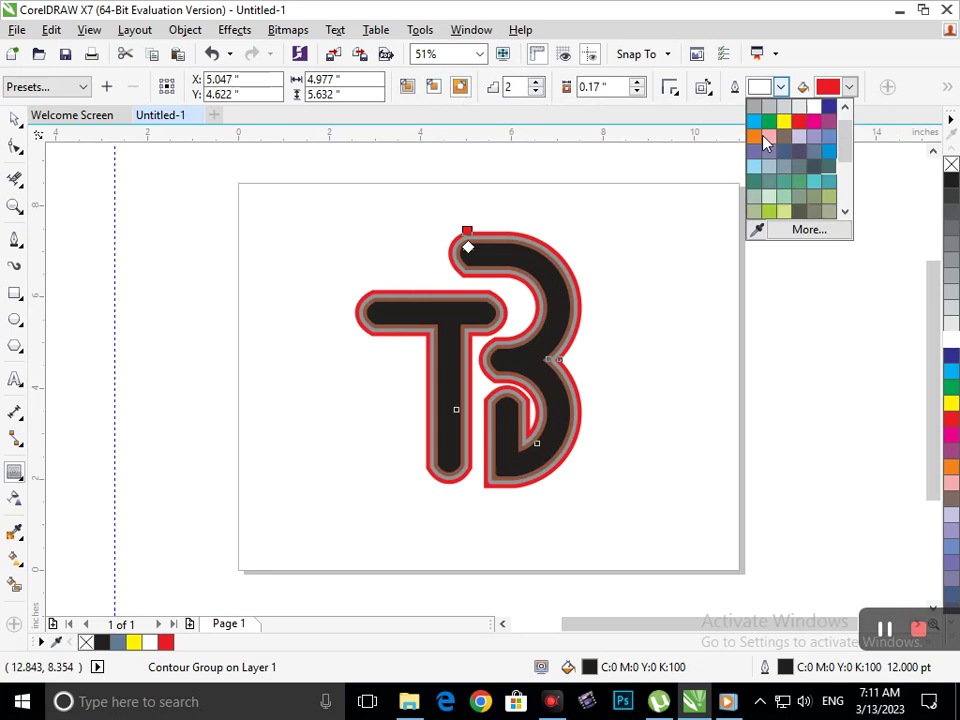
click(754, 176)
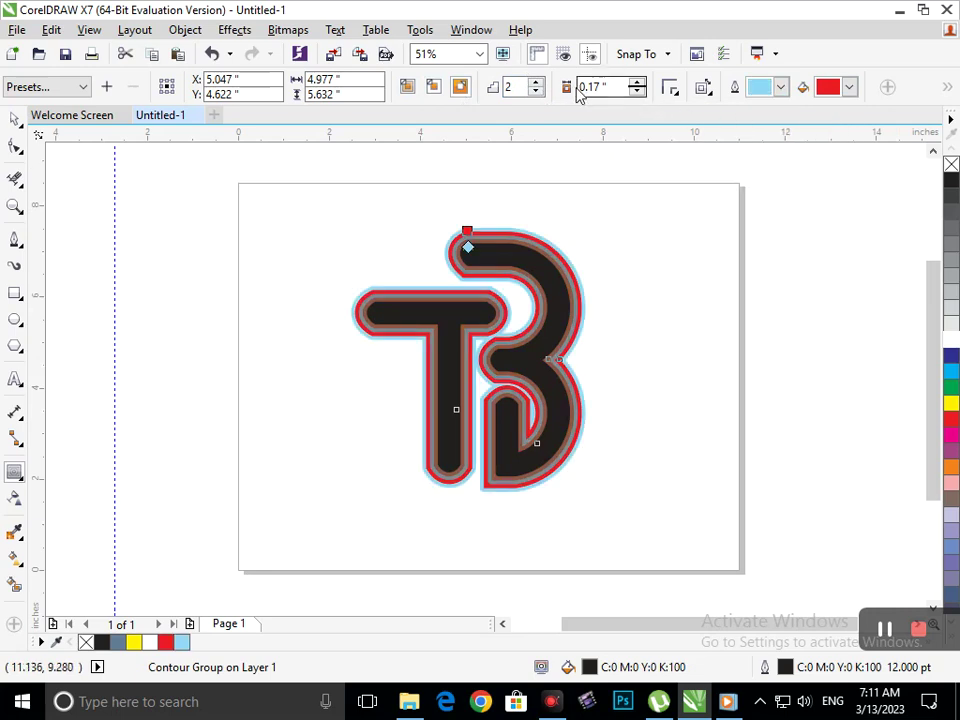
click(537, 92)
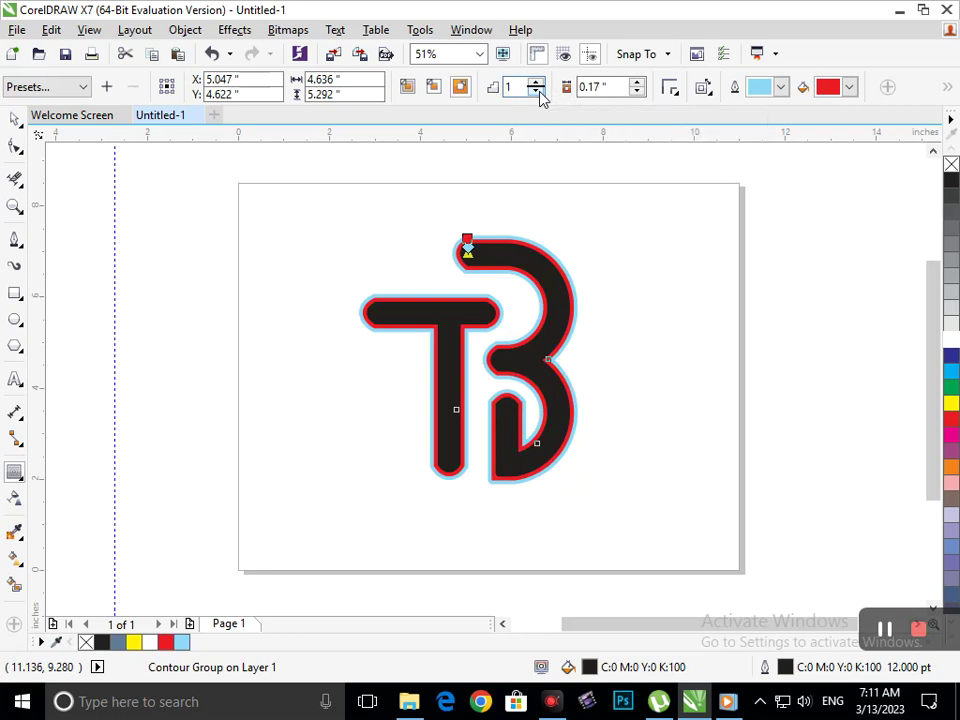
Try a lime green outline colour on the contour and undo it
click(750, 91)
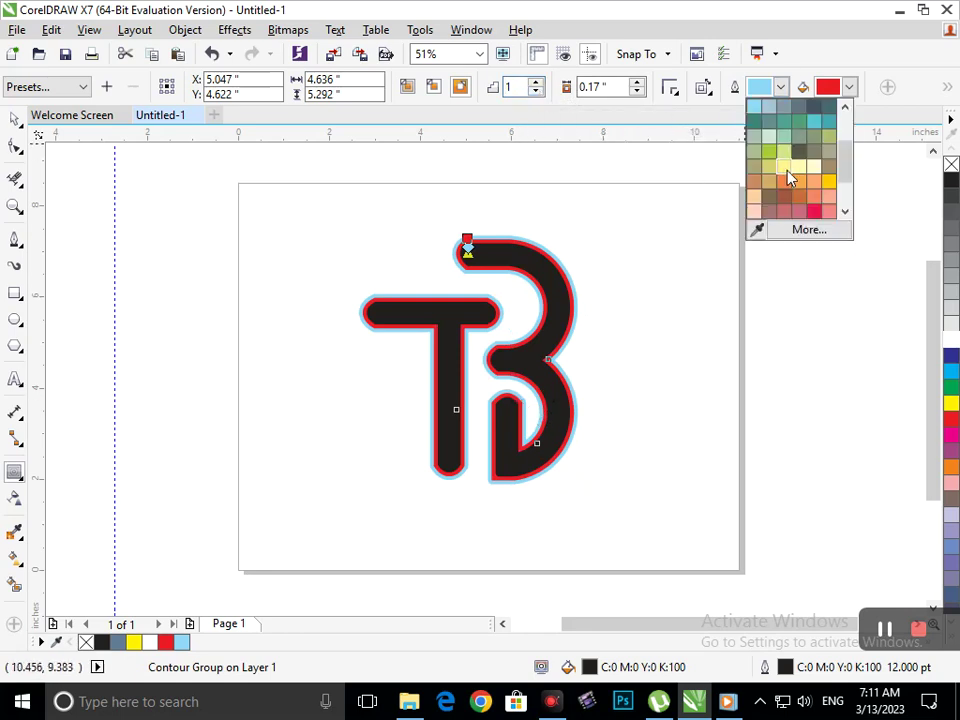
click(771, 155)
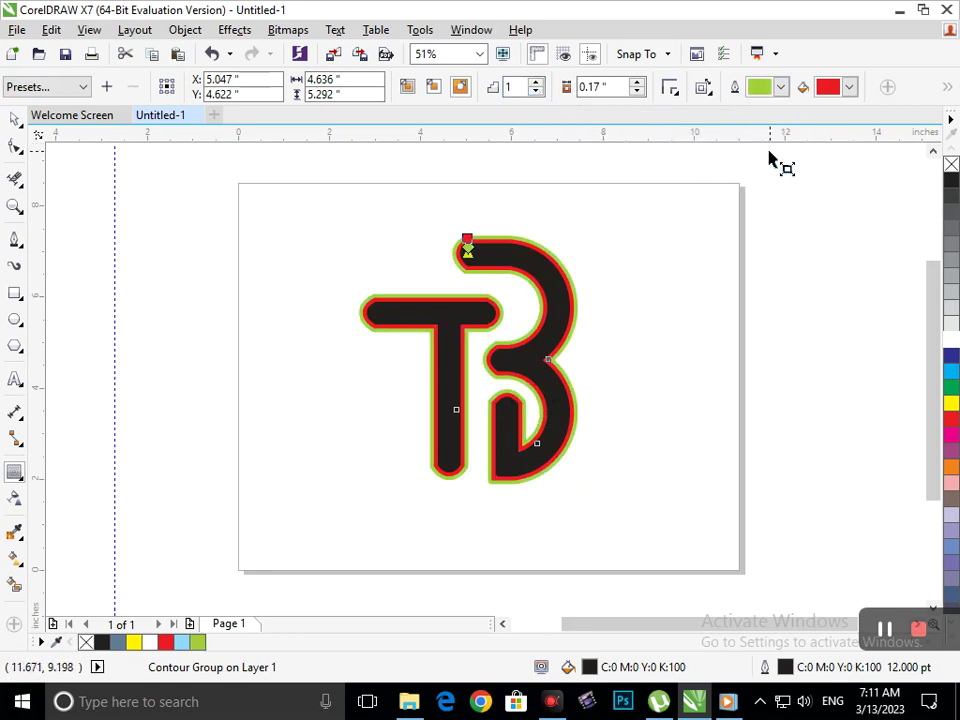
key(ctrl+z)
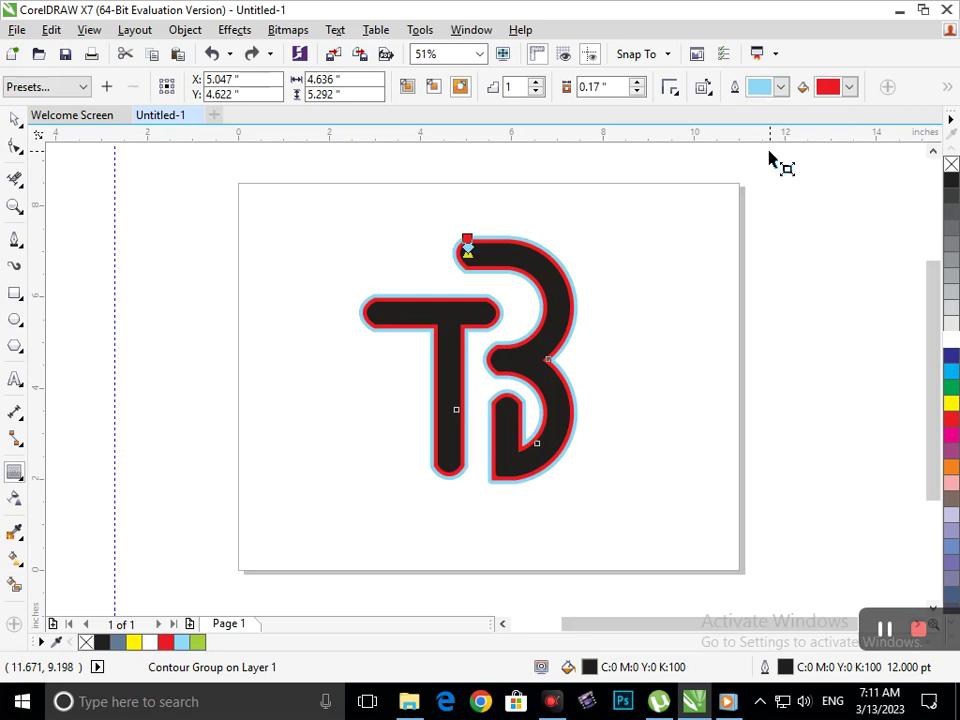
Set the contour's fill colour to white and its outline colour to crimson
click(831, 89)
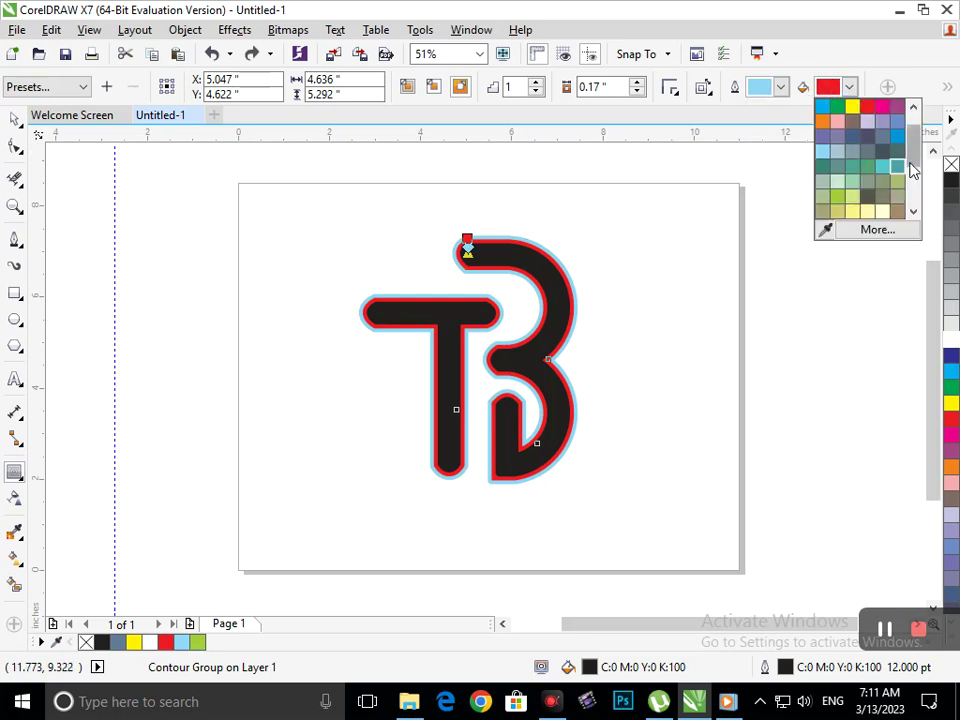
scroll(910, 172, up, 2)
click(885, 122)
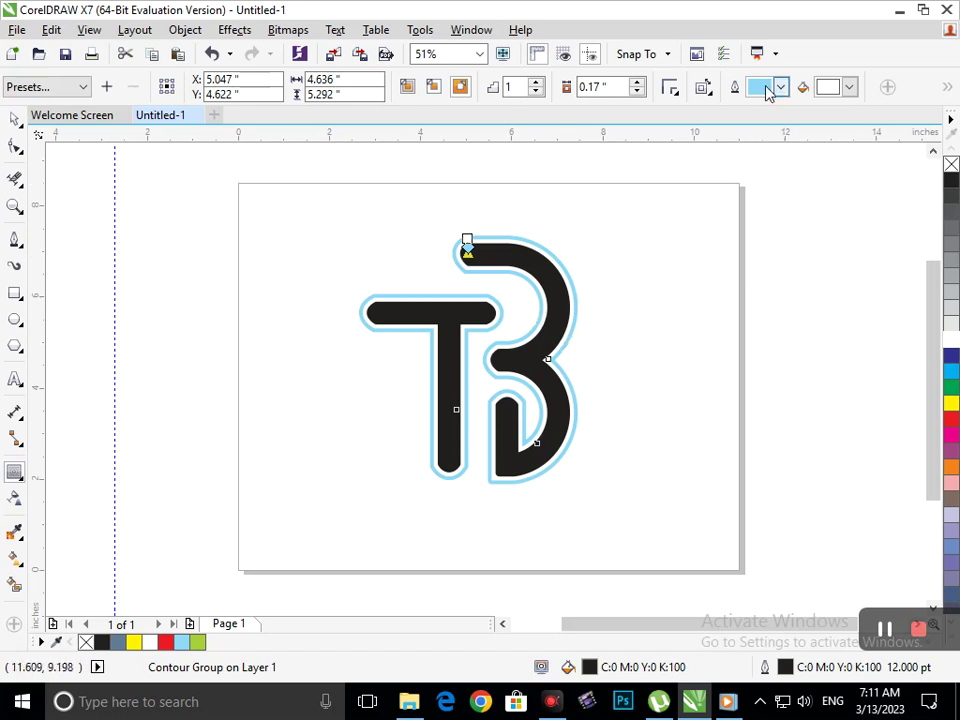
click(776, 89)
click(814, 211)
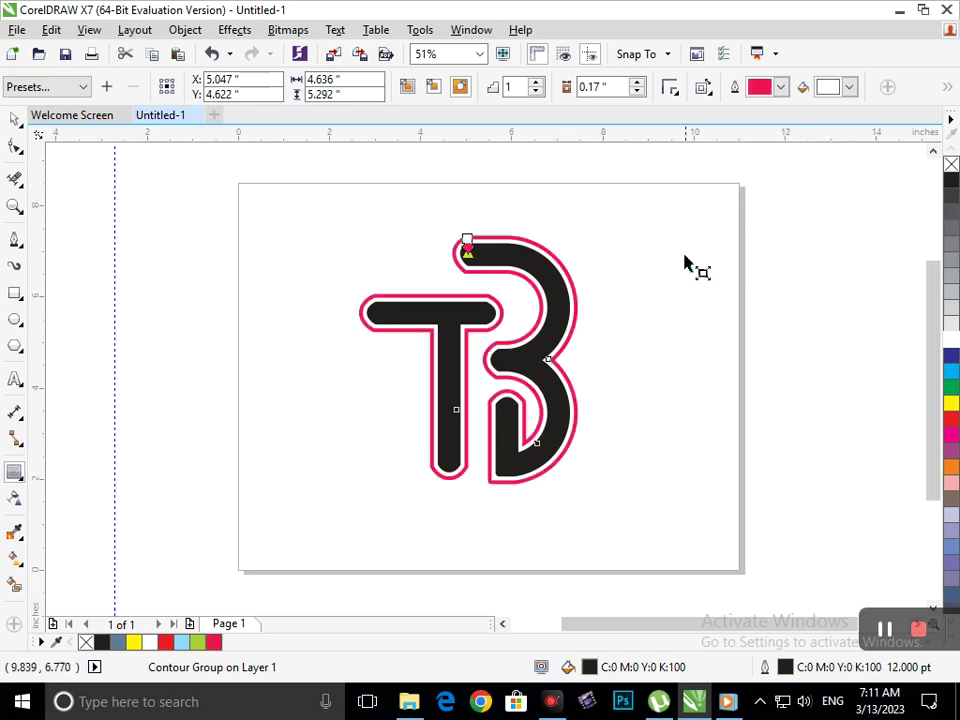
Try a black outline colour on the contour around the letters
scroll(500, 420, down, 1)
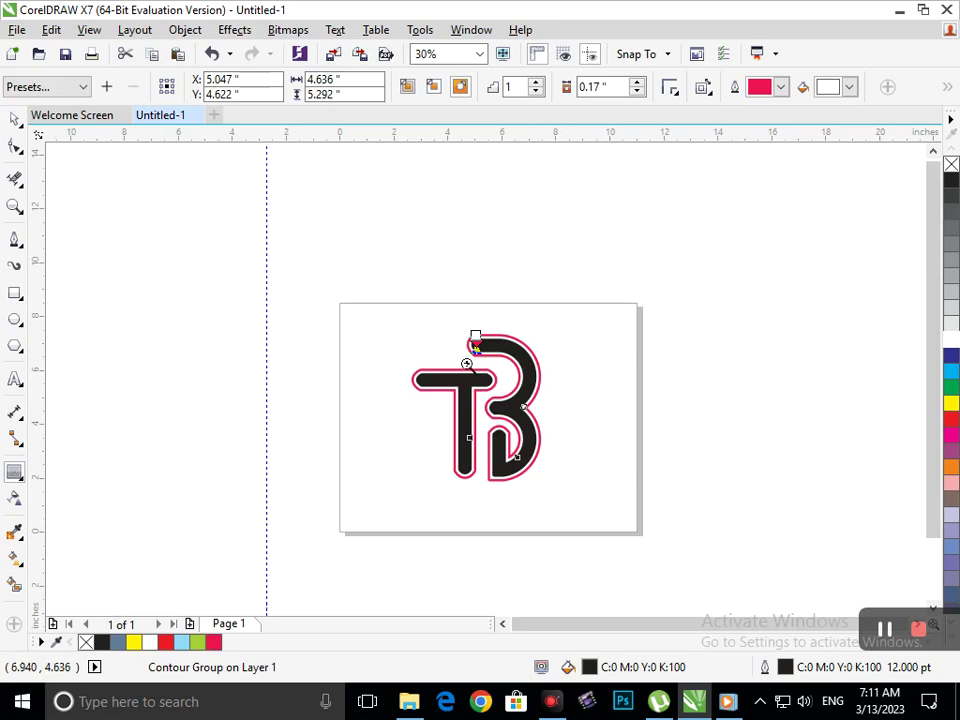
drag(321, 274, 675, 619)
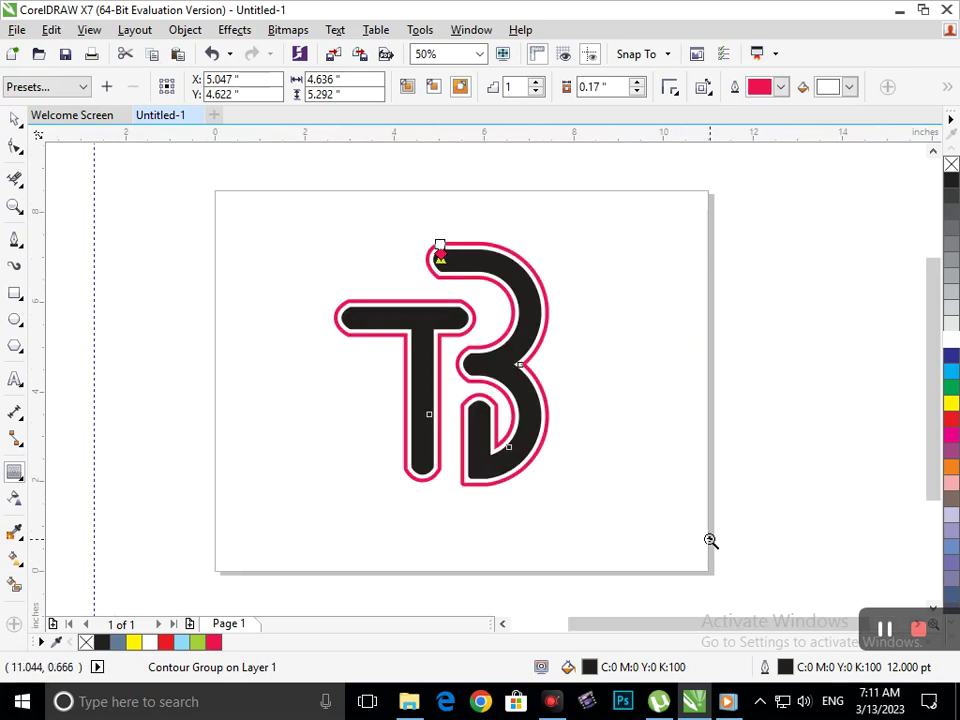
click(781, 87)
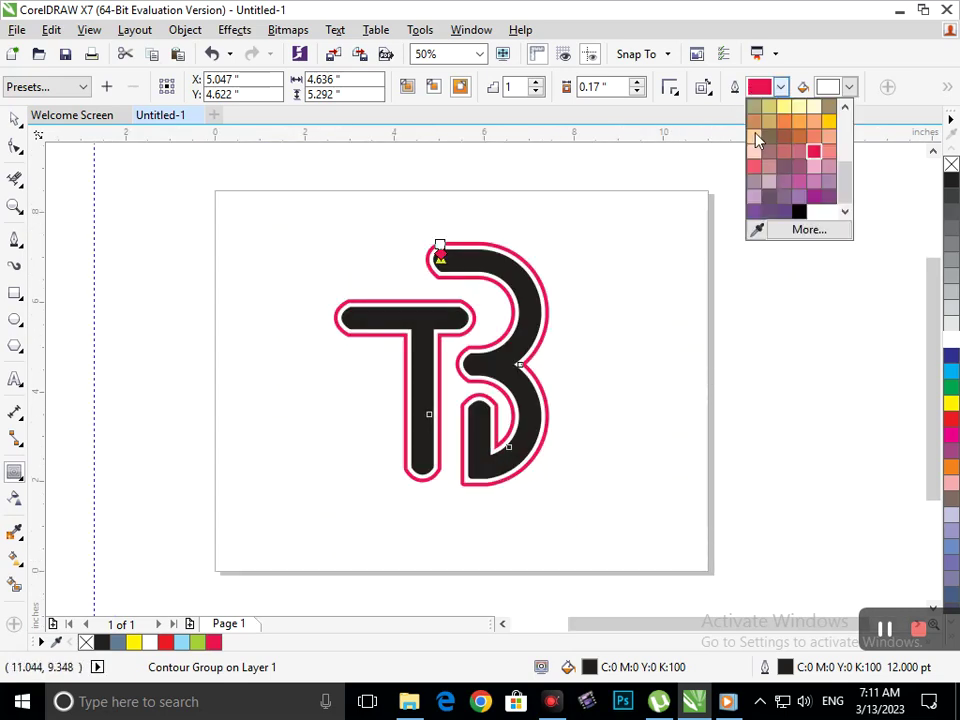
click(799, 211)
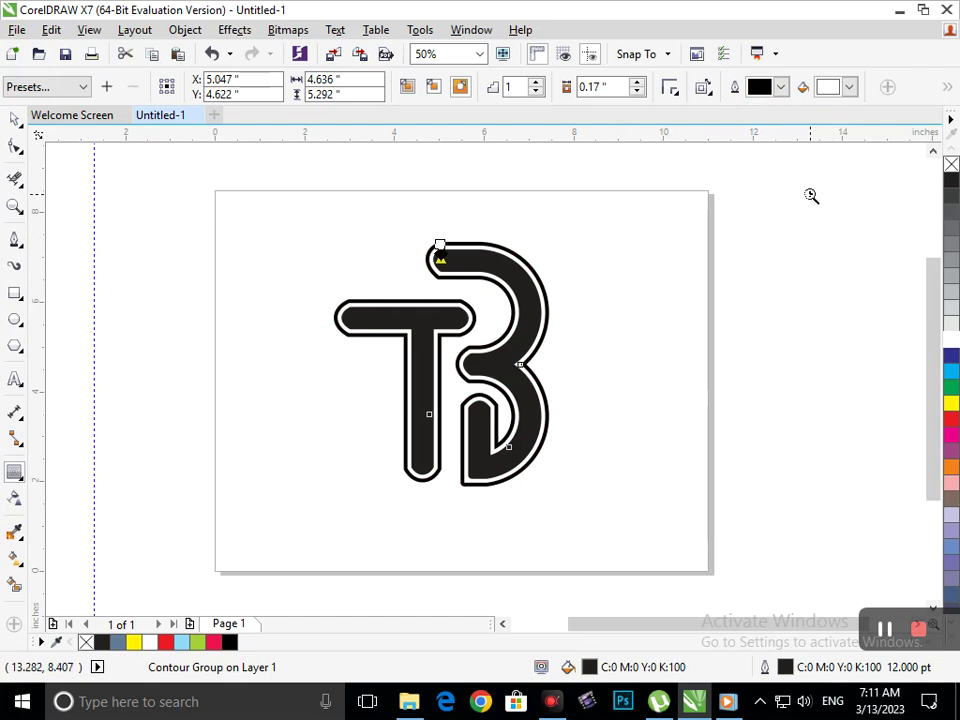
Set the contour's outline colour to teal and deselect the monogram
click(781, 87)
scroll(838, 155, down, 3)
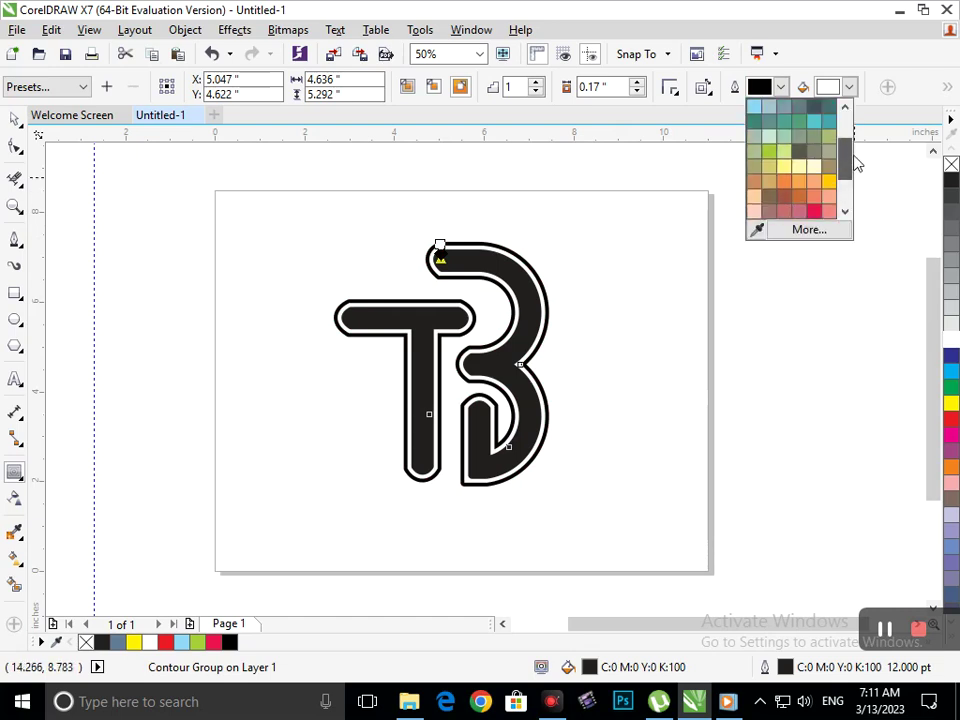
click(832, 151)
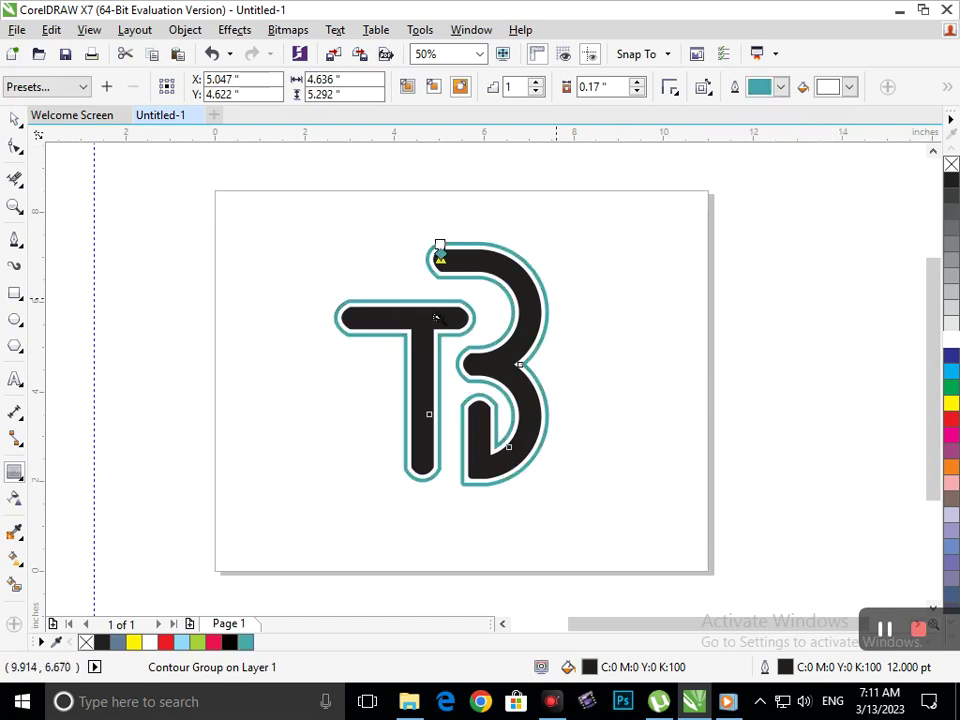
click(230, 320)
right_click(400, 350)
drag(446, 428, 662, 544)
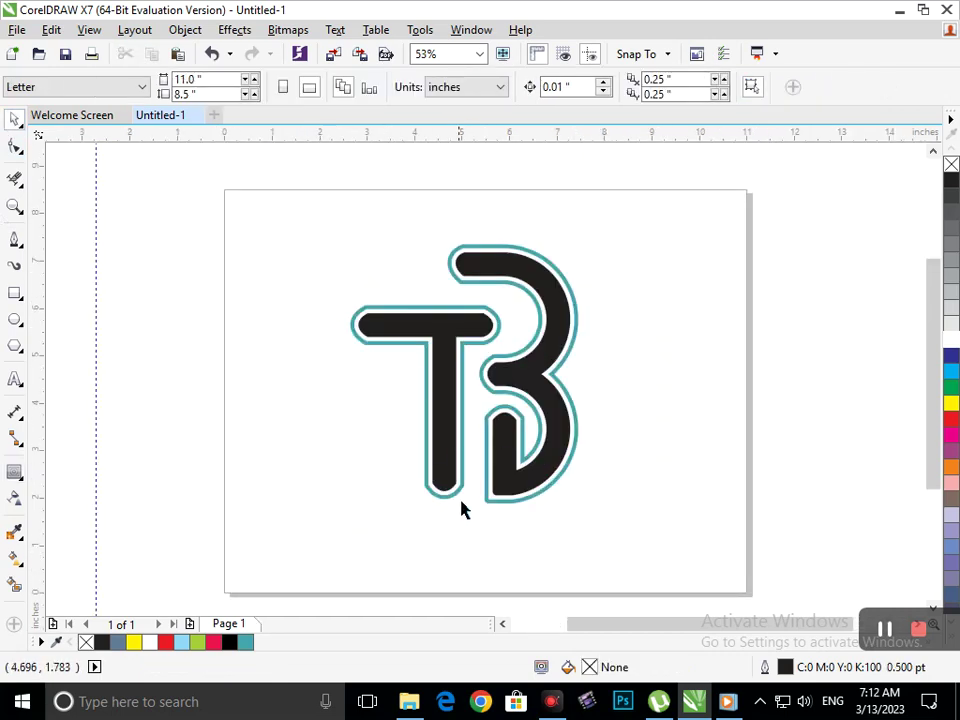